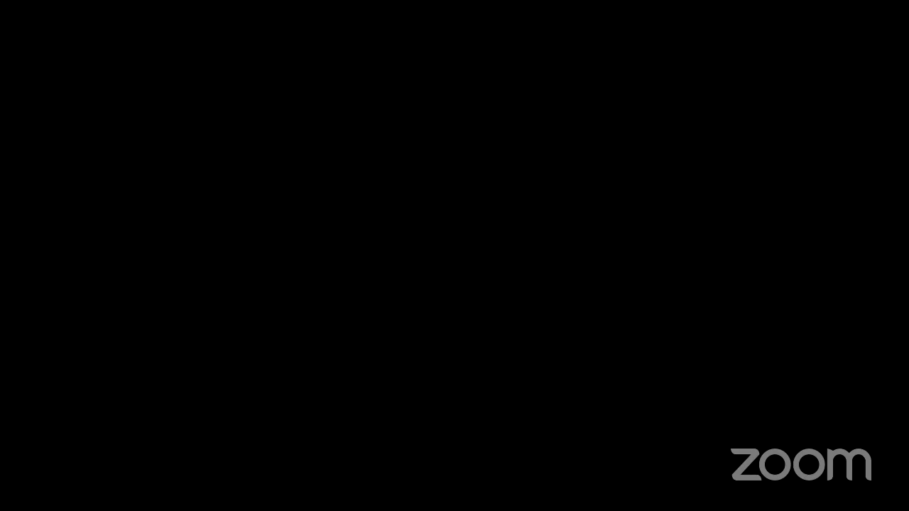
Step: Leave the exam creation page for the exam management list and open the login report (รายงานการเข้าสู่ระบบ)
scroll(208, 213, up, 5)
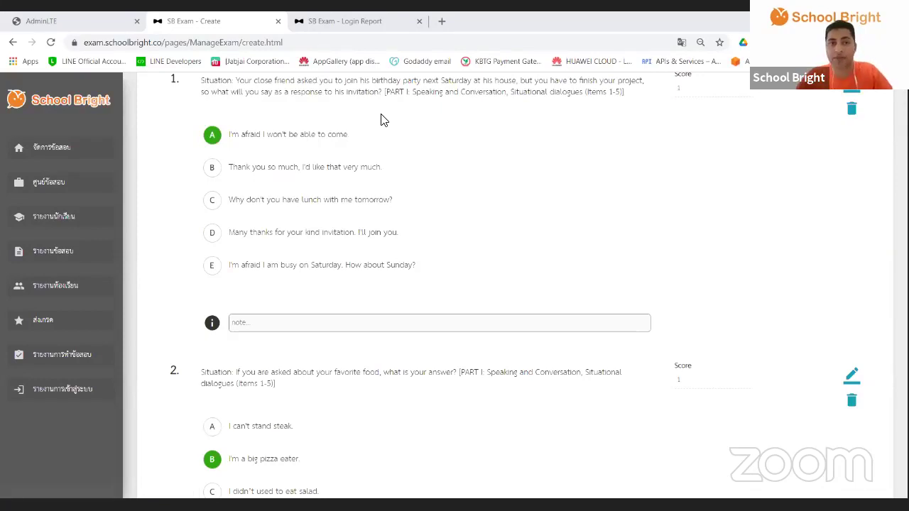
click(44, 151)
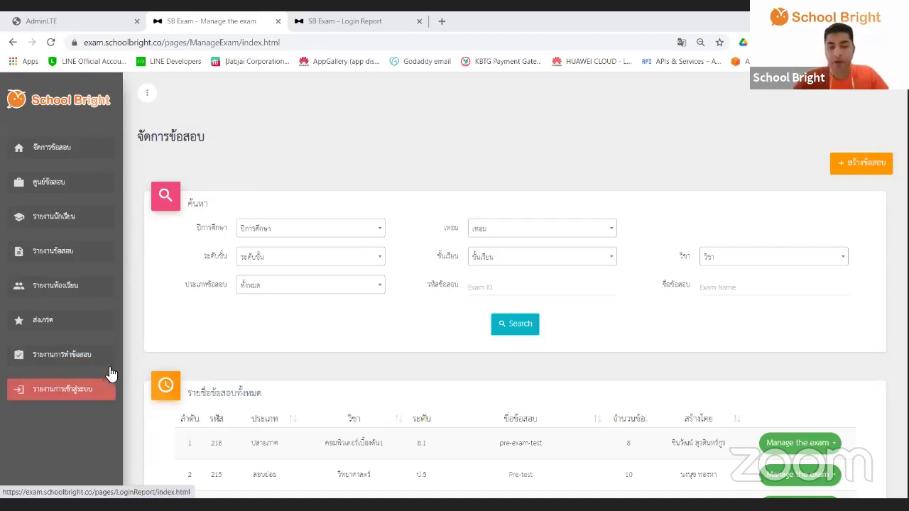
click(63, 399)
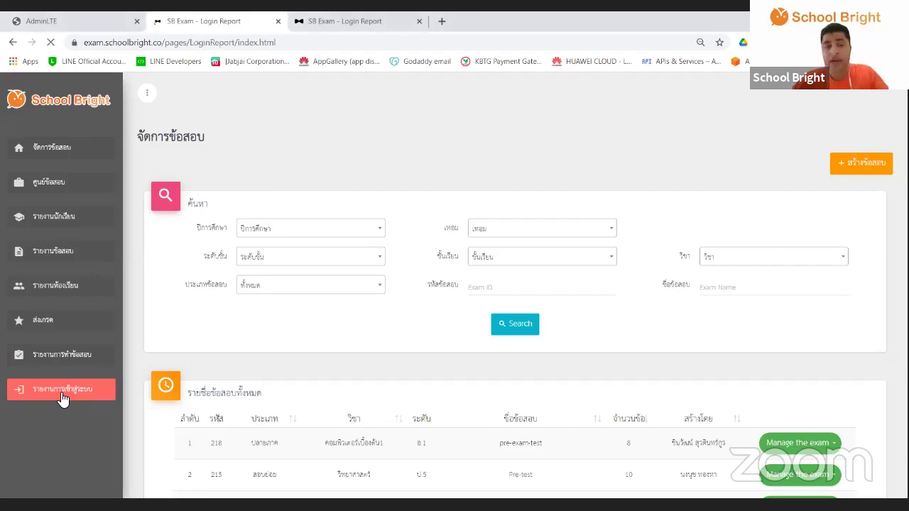
Step: Set the login report's academic year to 2564 and the term to 1
click(286, 204)
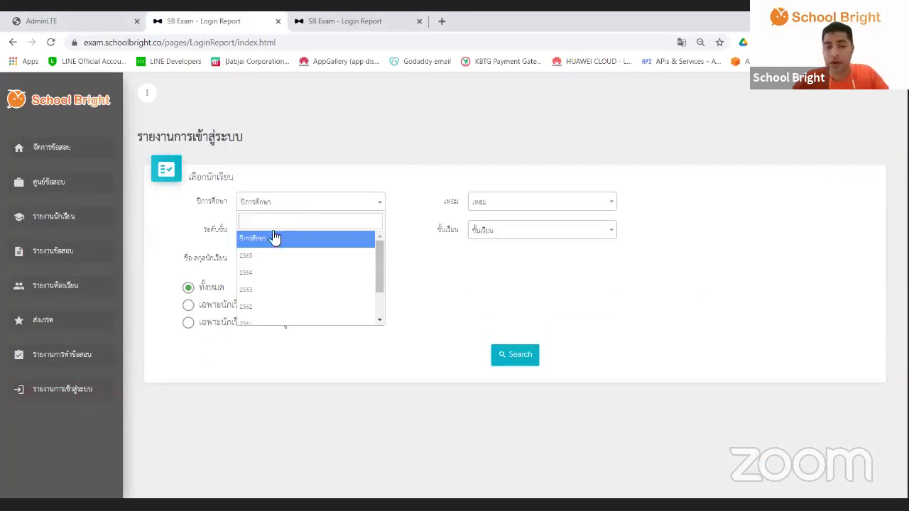
click(270, 274)
click(497, 206)
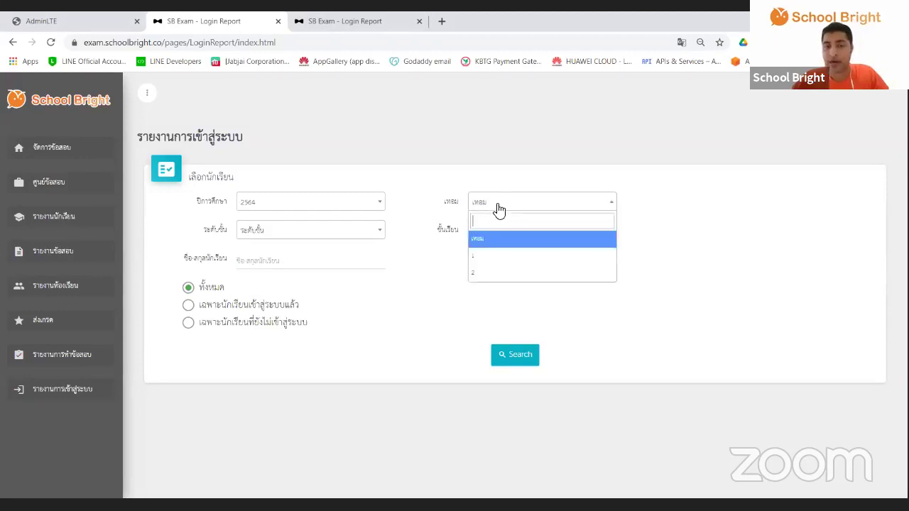
click(479, 260)
Step: Choose grade level ป.6 and classroom 1, and search for all of its students
click(263, 235)
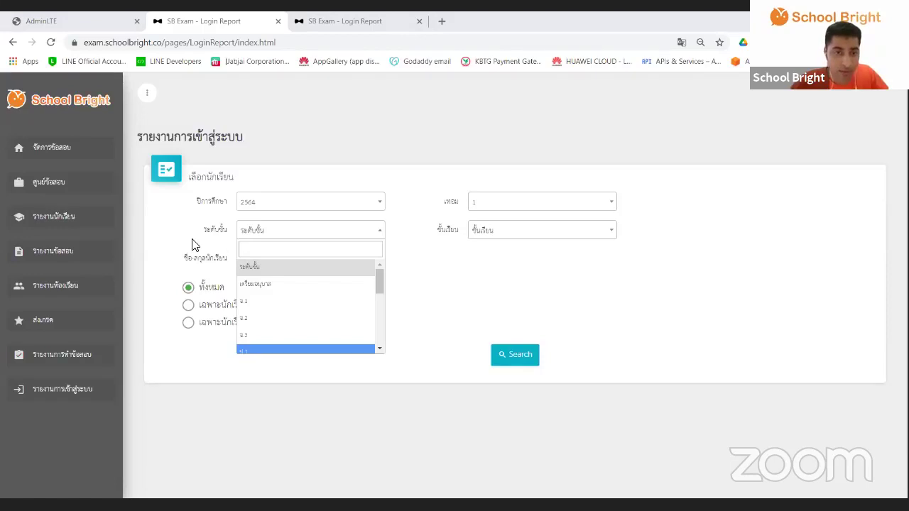
scroll(267, 334, down, 3)
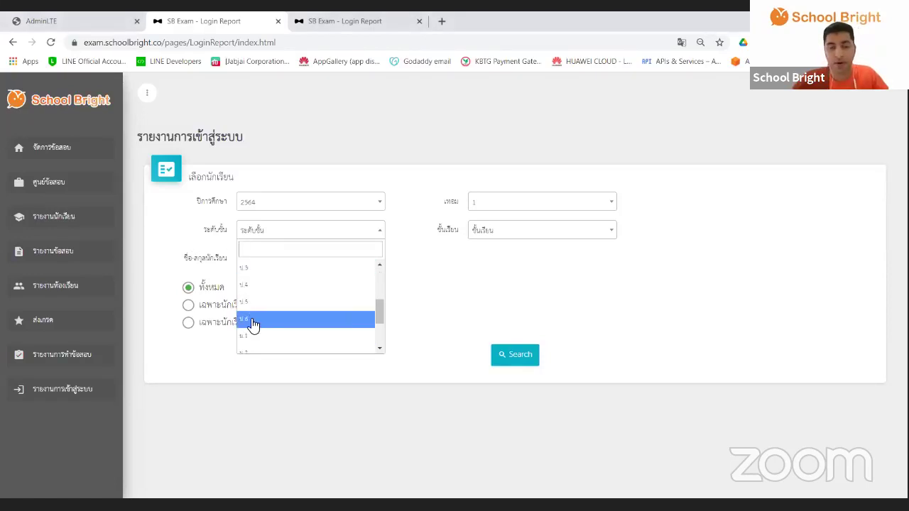
click(254, 324)
click(487, 243)
click(484, 297)
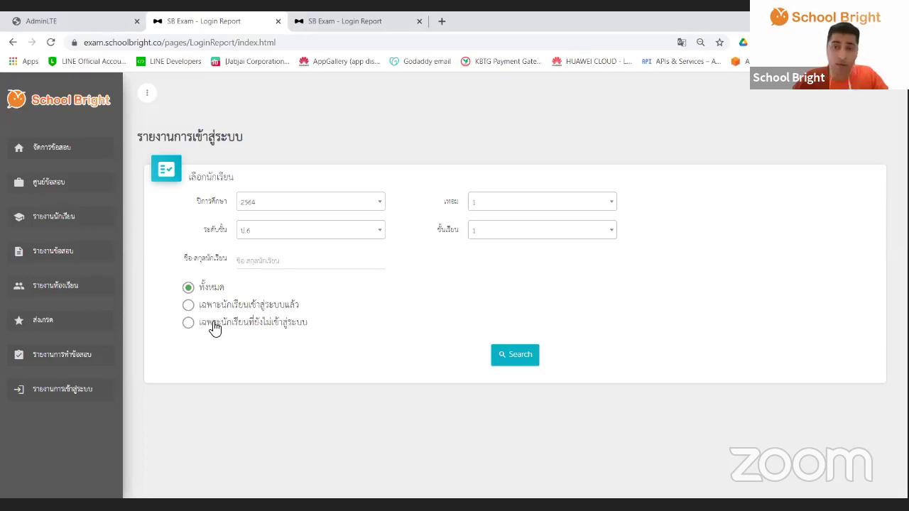
click(517, 354)
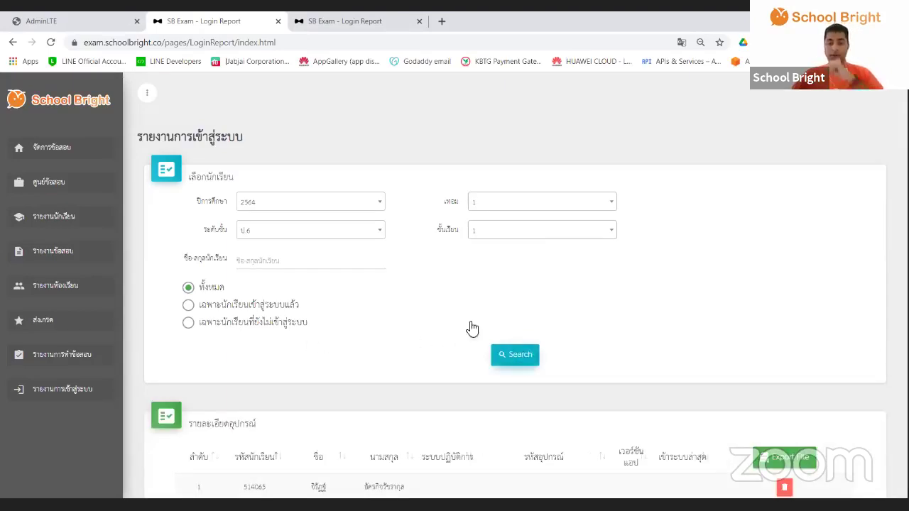
Step: Examine the third student's name, operating system, device ID, app version and last login time in the device details table
scroll(412, 274, down, 4)
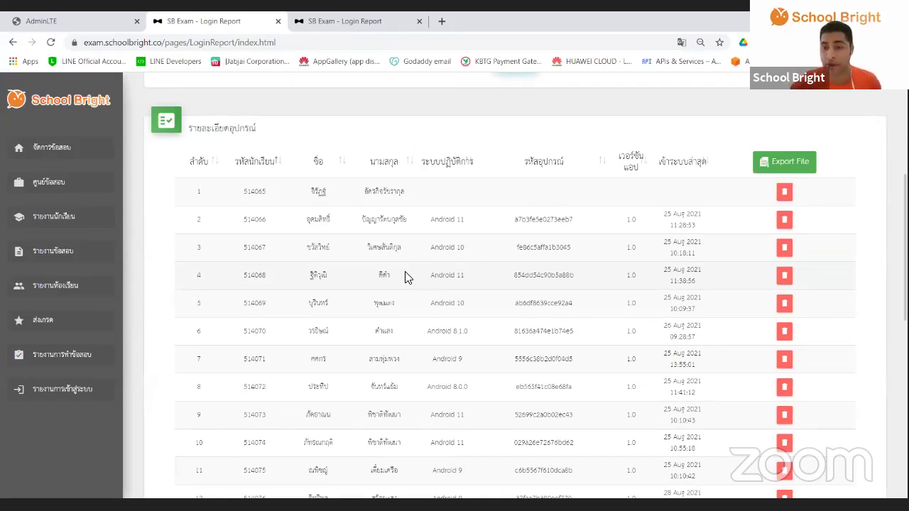
scroll(298, 266, up, 1)
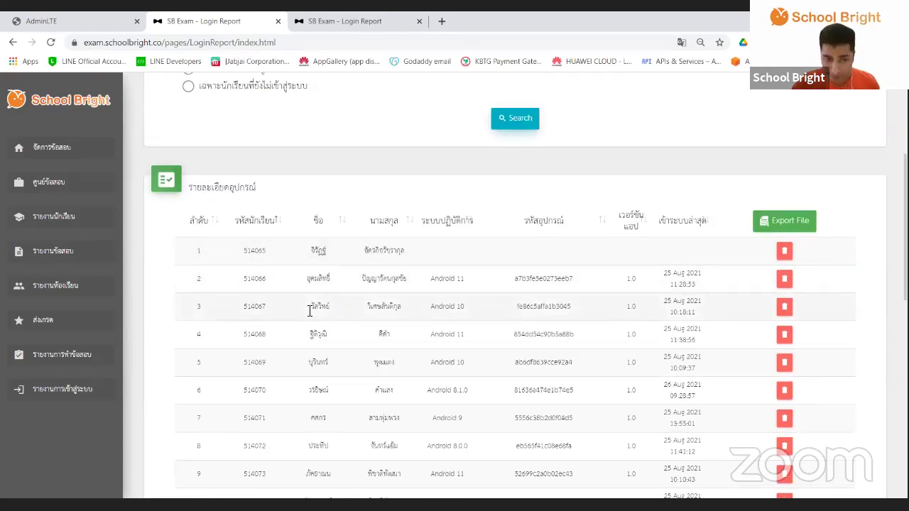
drag(307, 306, 328, 307)
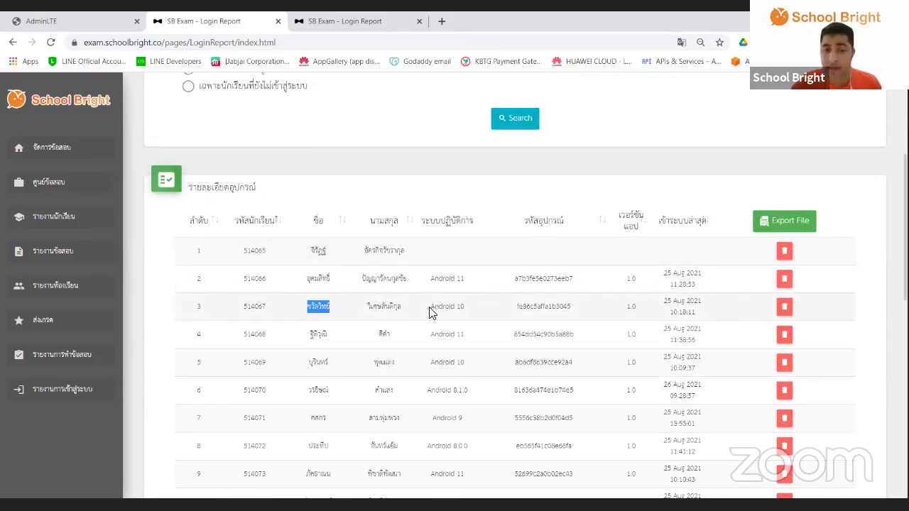
drag(430, 307, 641, 309)
double_click(631, 307)
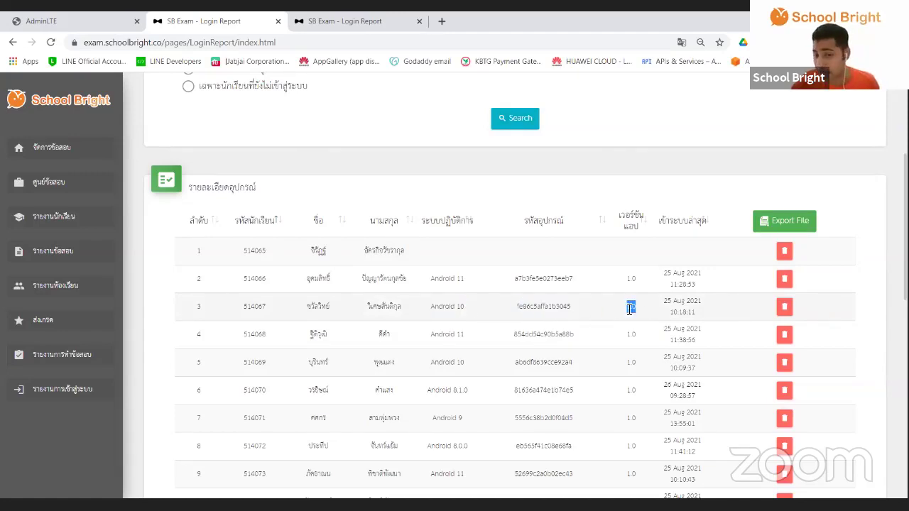
drag(698, 316, 669, 301)
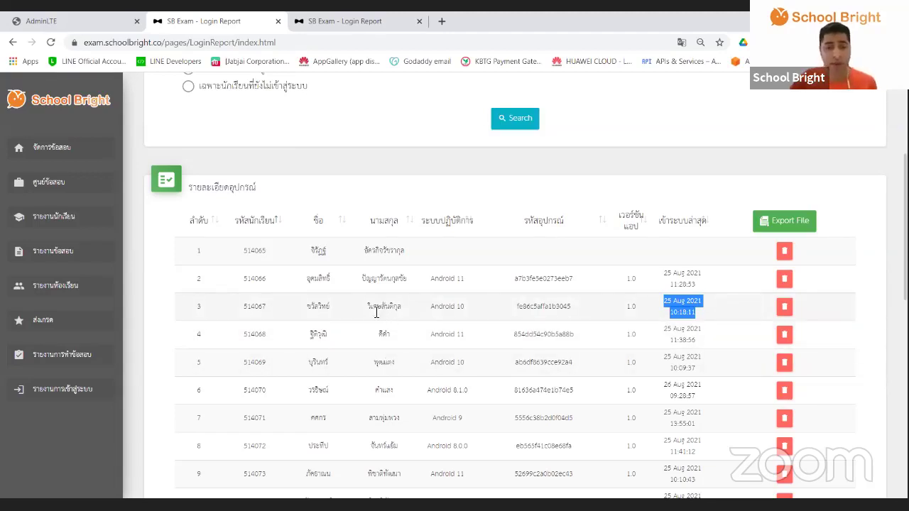
Step: Examine the second student's operating system, device ID and last login time in the device details table
drag(301, 280, 723, 294)
click(518, 278)
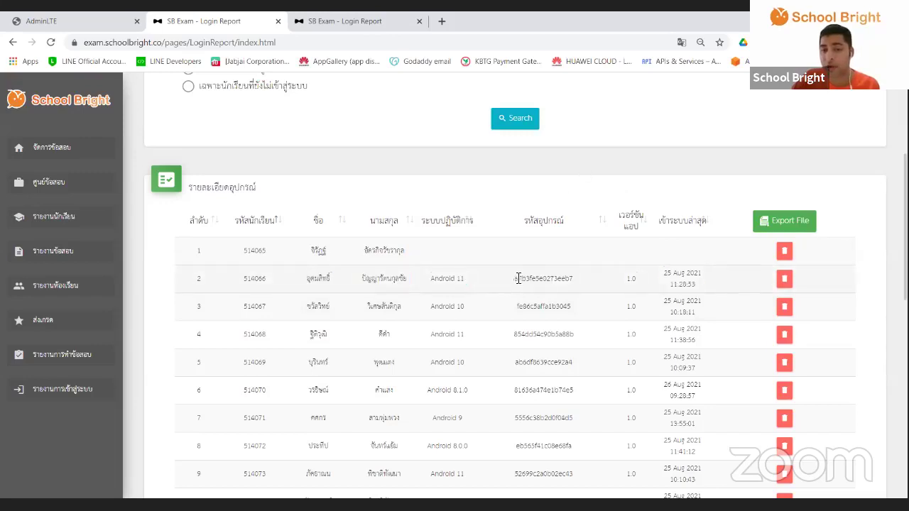
drag(519, 279, 574, 280)
drag(471, 279, 430, 279)
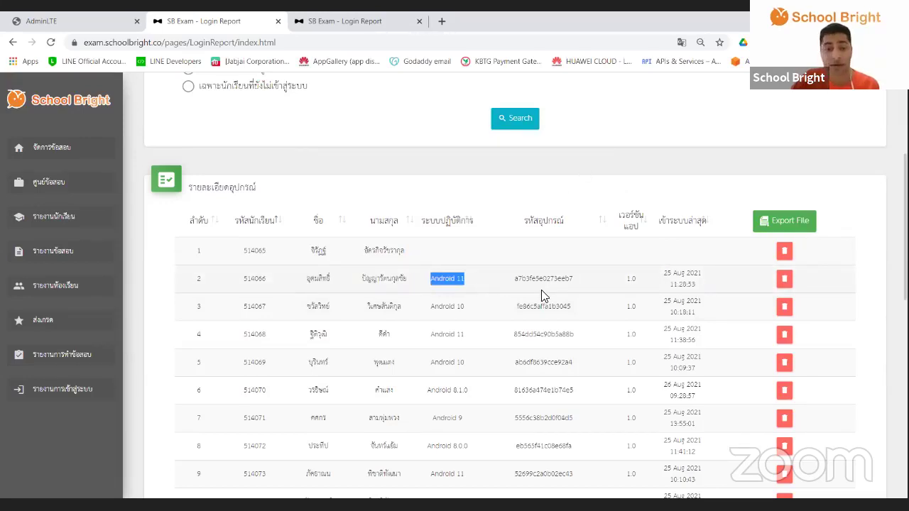
scroll(540, 334, up, 2)
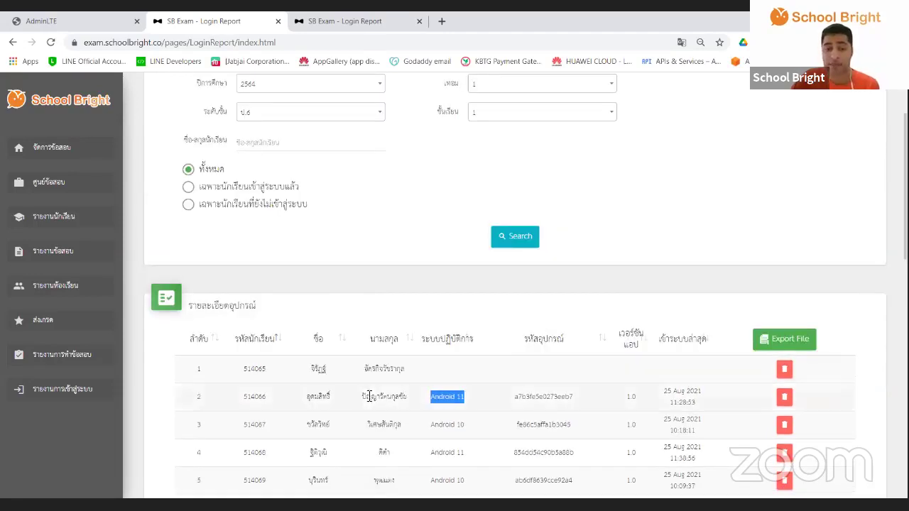
drag(370, 395, 709, 404)
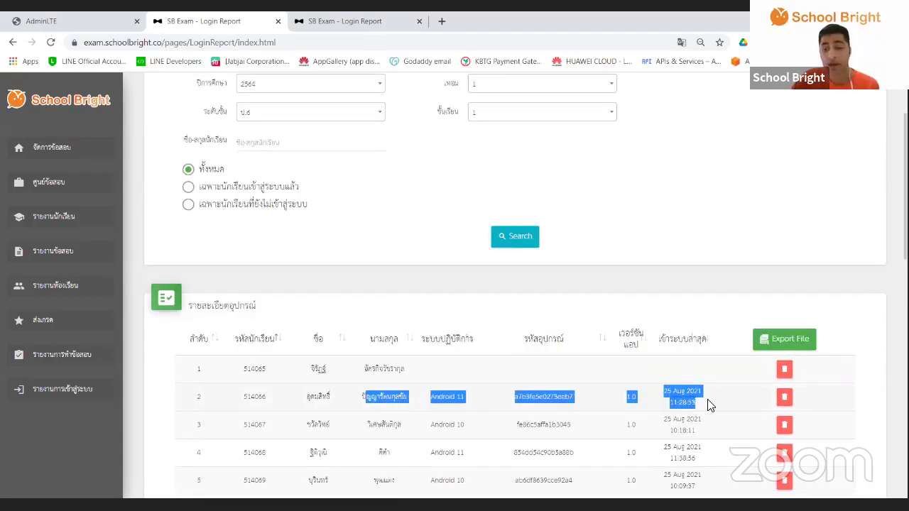
Step: Delete the second student's registered device login record and confirm the deletion
scroll(589, 378, down, 1)
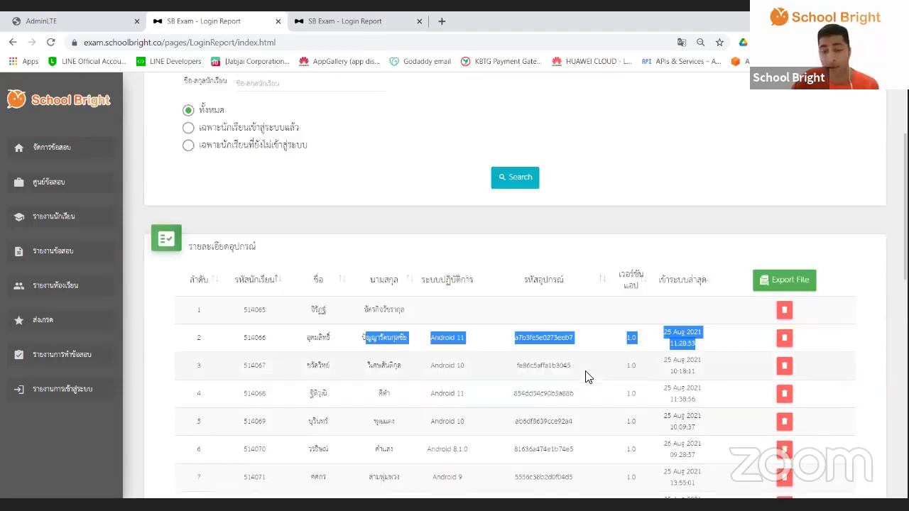
click(786, 338)
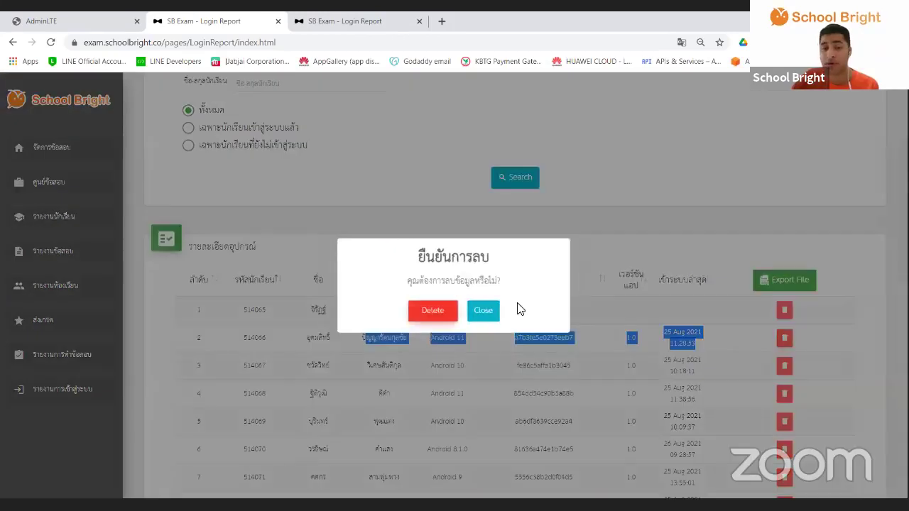
click(419, 318)
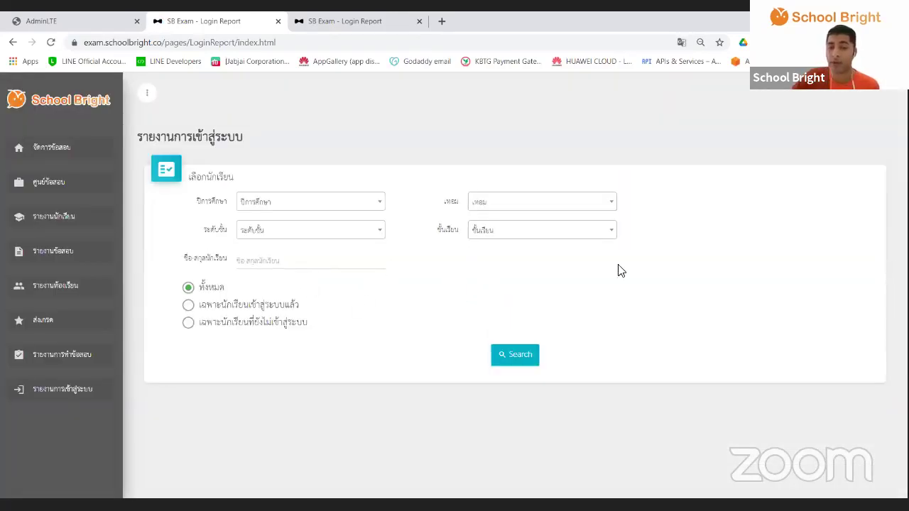
Step: Filter the login report again by academic year 2564, term 1, grade level ป.6 and classroom 1, and run the search
click(287, 203)
click(265, 291)
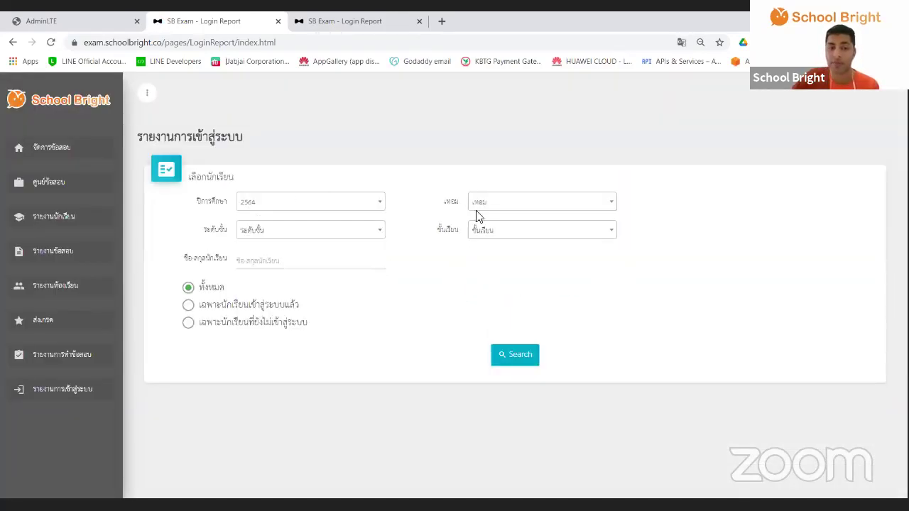
click(526, 203)
click(295, 231)
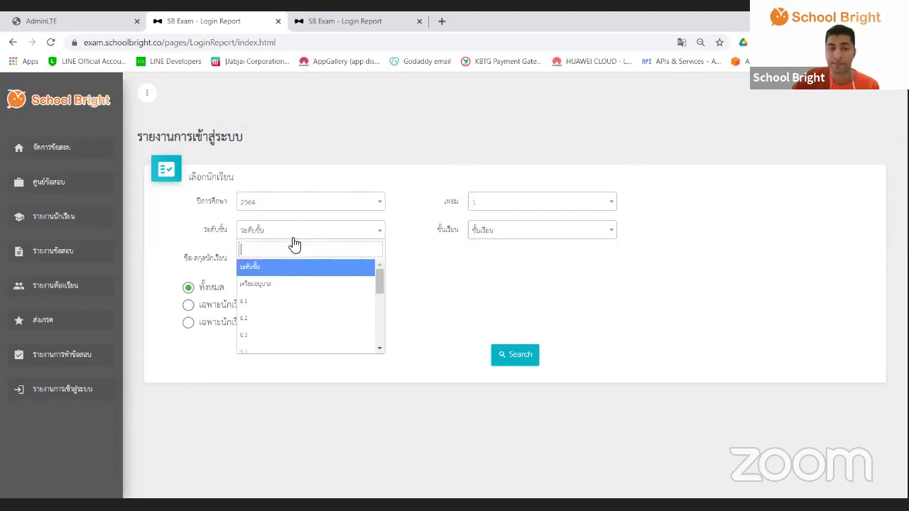
scroll(274, 323, down, 2)
click(269, 321)
click(490, 230)
click(490, 263)
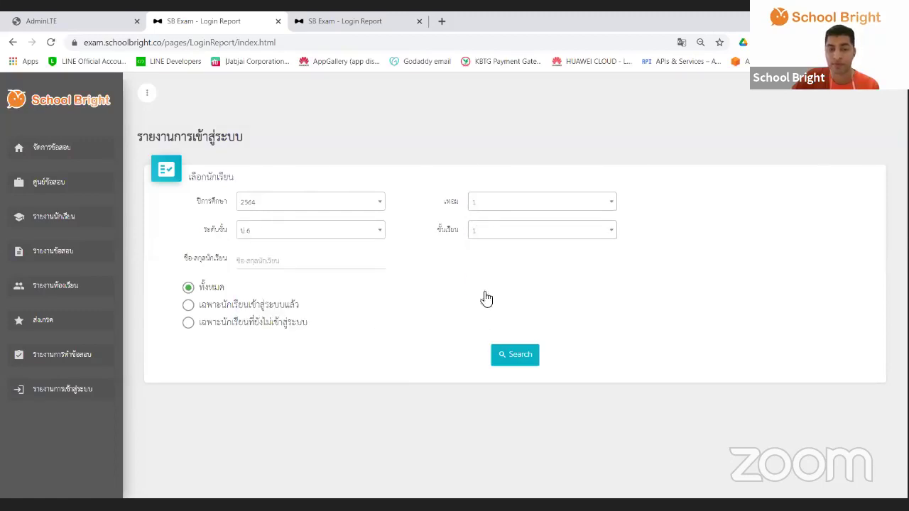
click(498, 355)
Step: Check the second student's row in the device details table for remaining device and login data
scroll(483, 329, down, 2)
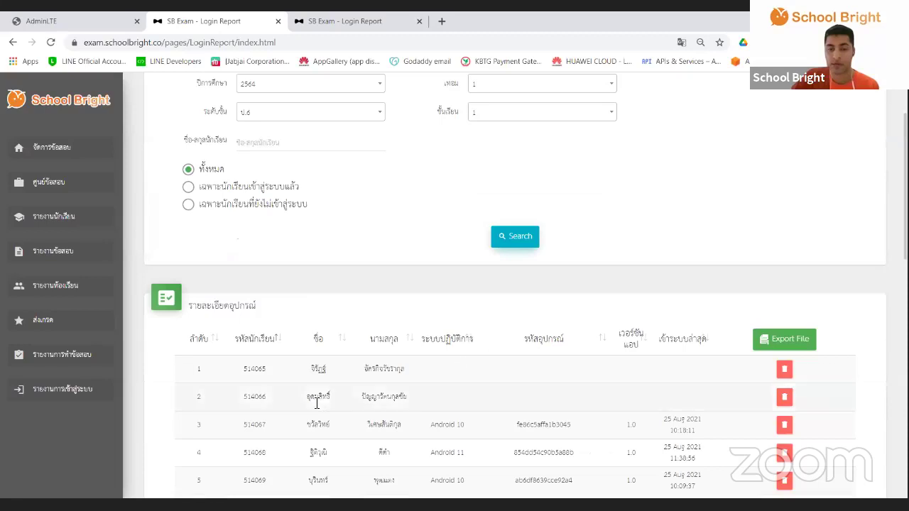
drag(316, 396, 616, 410)
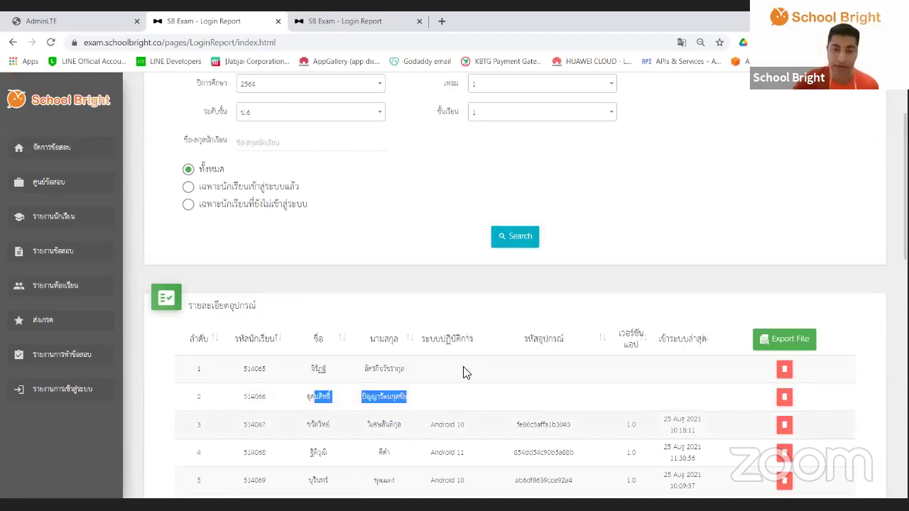
scroll(524, 402, down, 1)
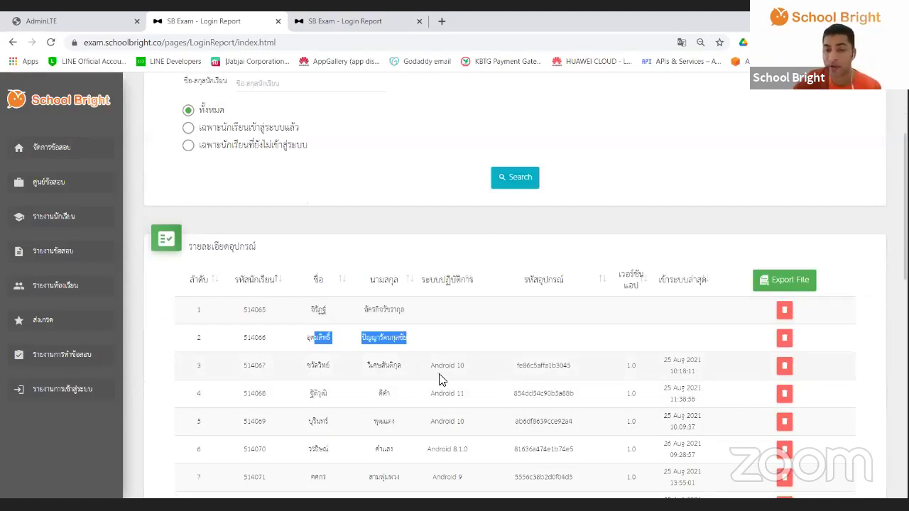
click(353, 370)
drag(304, 339, 390, 338)
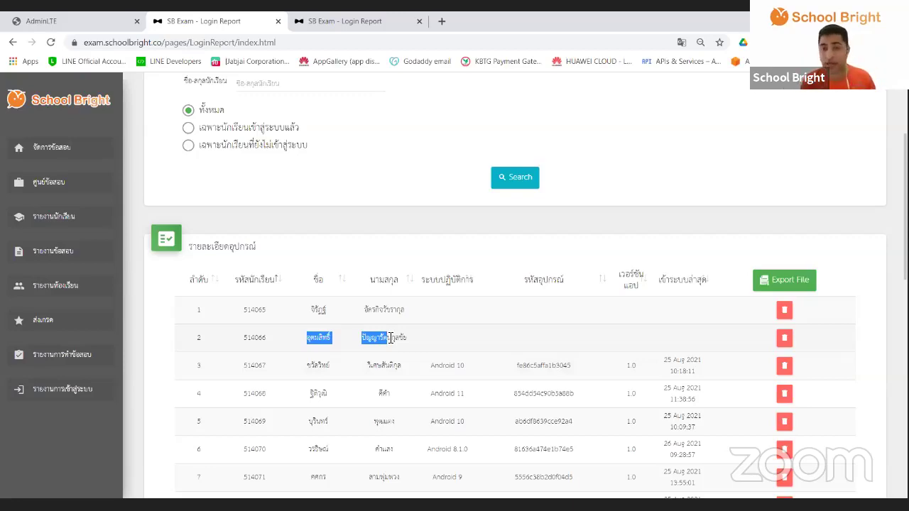
scroll(478, 233, down, 2)
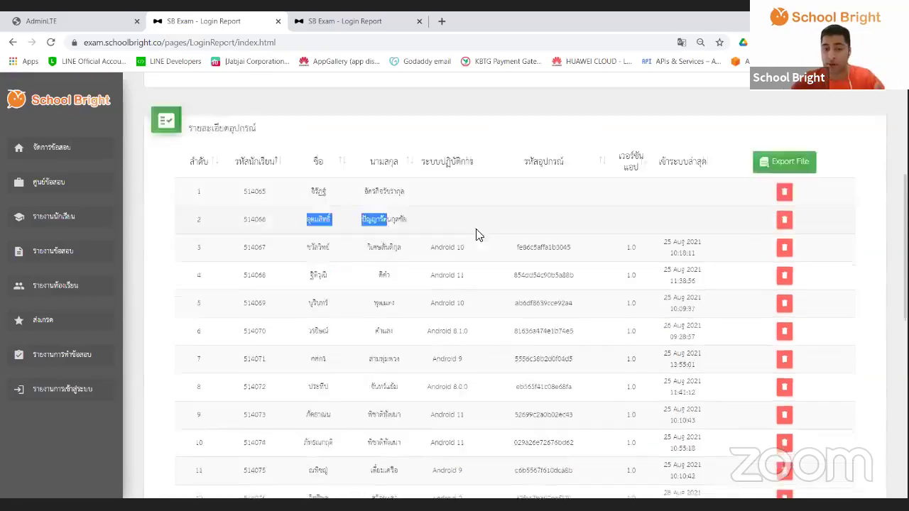
Step: Restrict the report to students who have not yet logged in (เฉพาะนักเรียนที่ยังไม่เข้าสู่ระบบ) and run the search
scroll(345, 253, up, 1)
scroll(220, 173, up, 1)
click(242, 147)
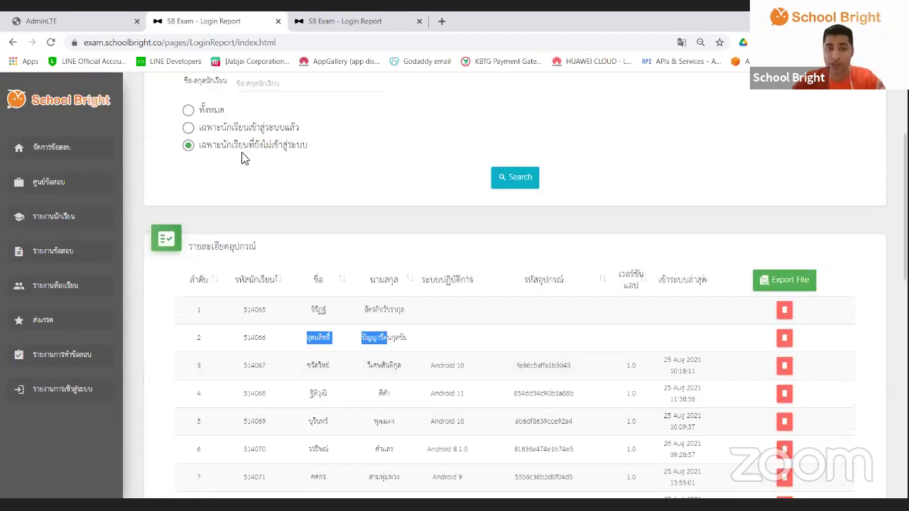
click(511, 186)
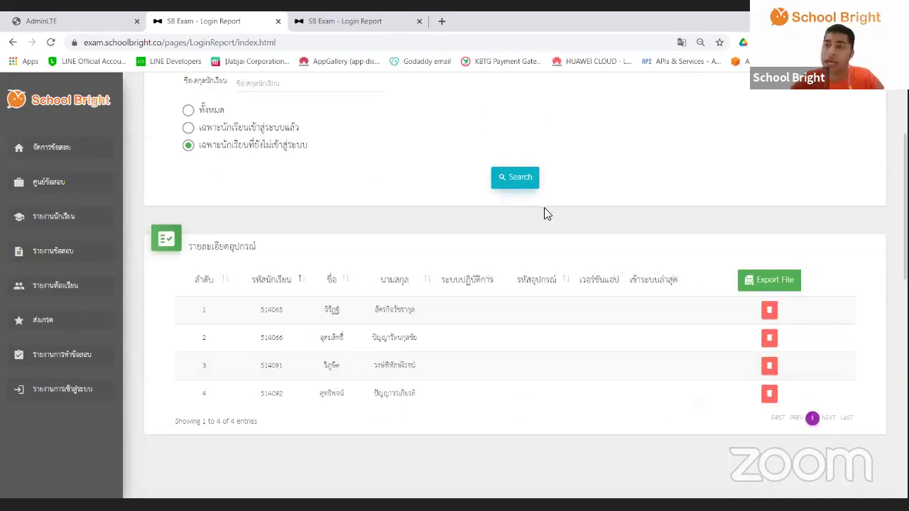
Step: Review the listed student IDs and names of those who have not logged in
drag(264, 309, 409, 417)
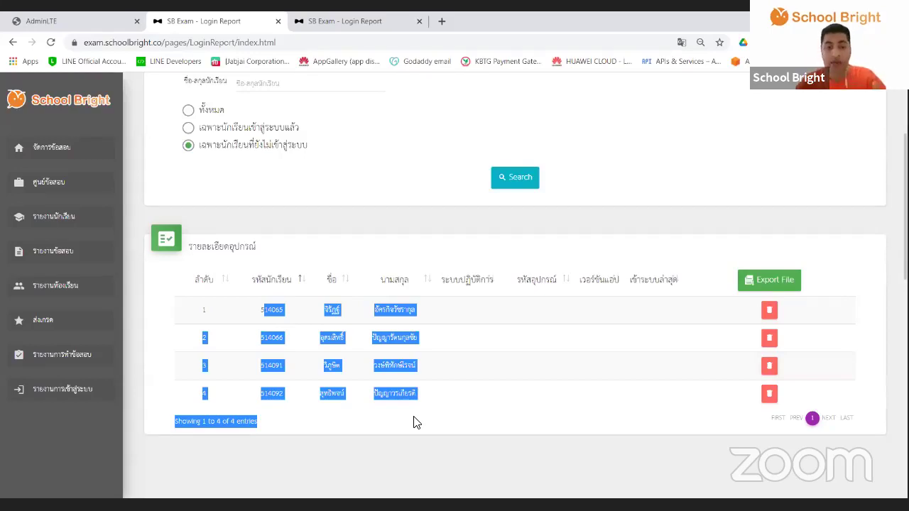
click(383, 355)
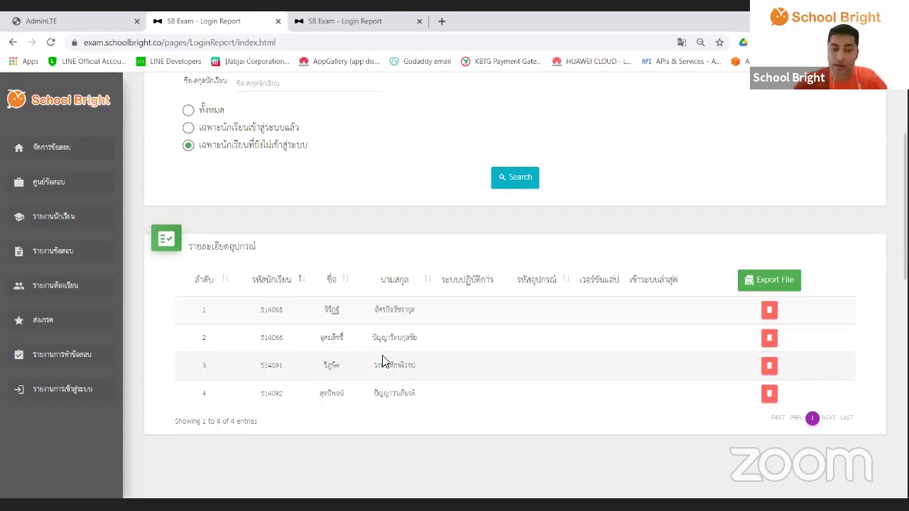
drag(281, 311, 442, 434)
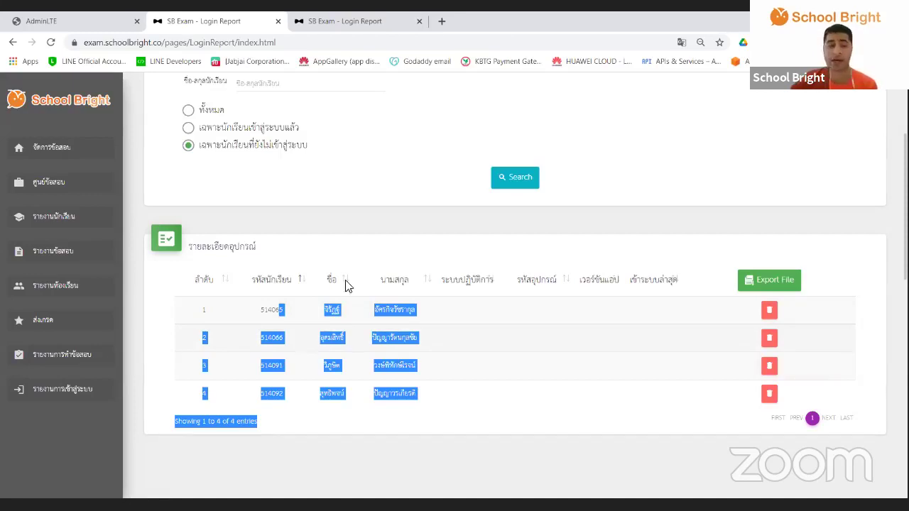
click(309, 225)
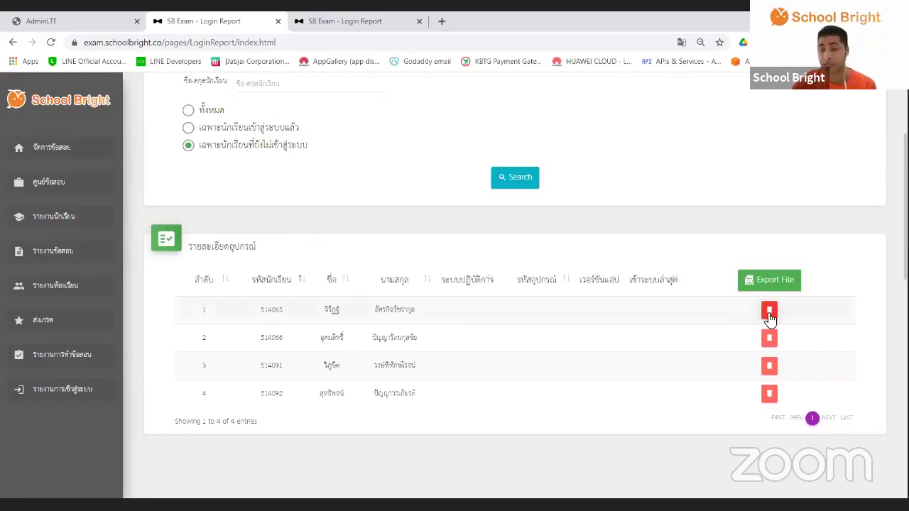
Step: Open the exam attempt report (รายงานการทำข้อสอบ) and filter it by academic year 2564, term 1, grade level ม.3 and classroom 1
click(48, 361)
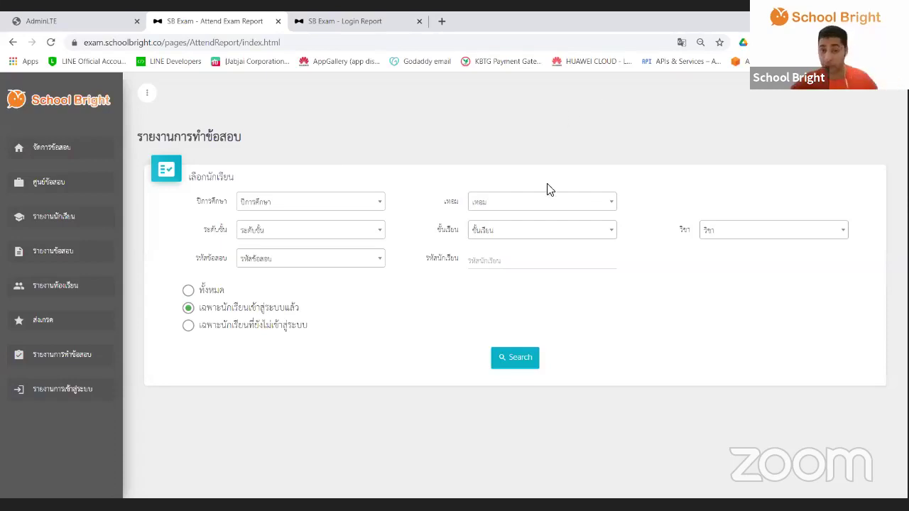
click(325, 204)
click(309, 273)
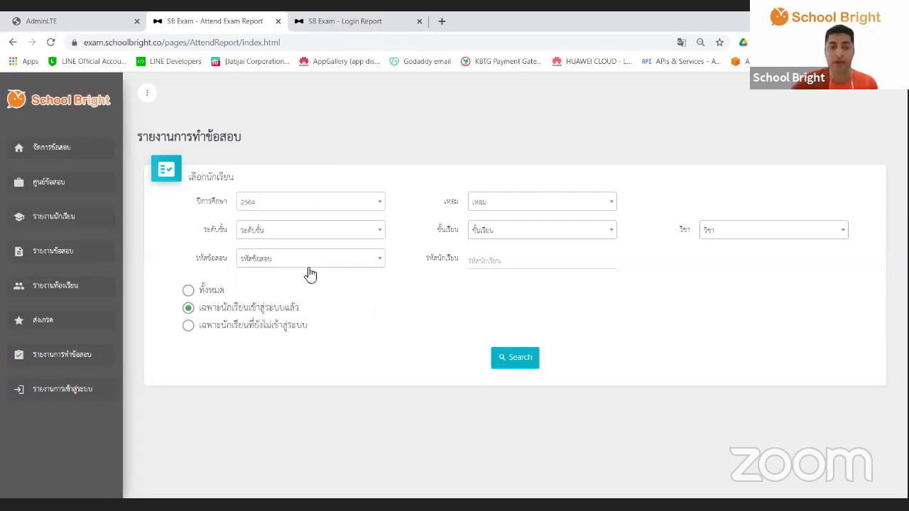
click(488, 207)
click(482, 263)
click(260, 235)
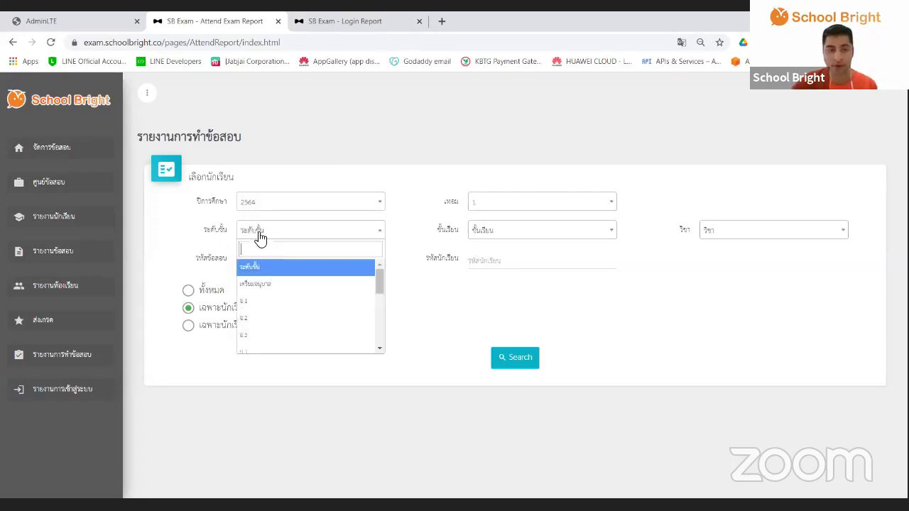
scroll(266, 284, down, 5)
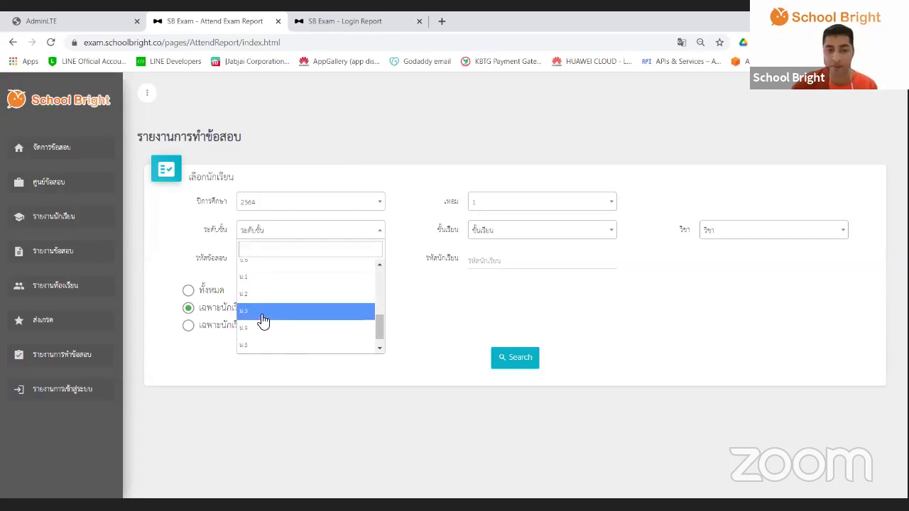
click(262, 316)
click(497, 235)
click(493, 284)
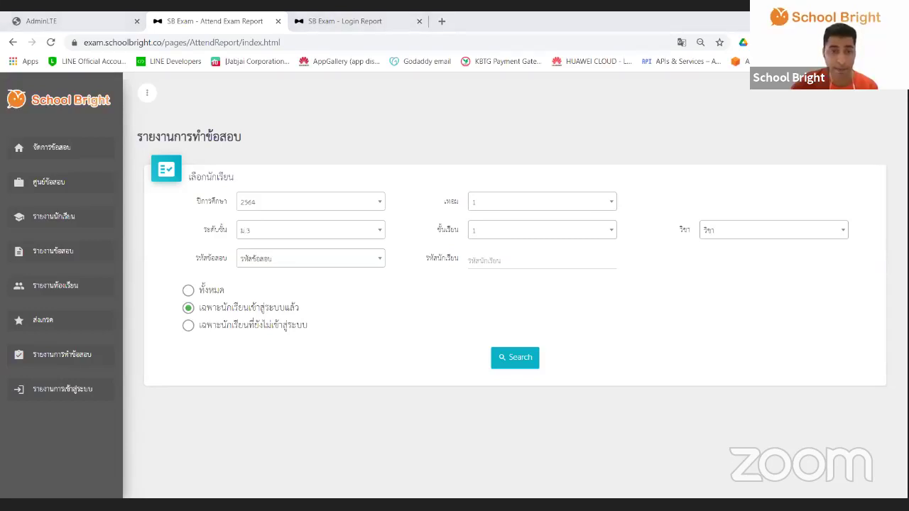
Step: Choose subject ค23101-คณิตศาสตร์ and exam 11 สอบย่อย คณิตศาสตร์ ค23101, include all students (ทั้งหมด), and run the search
click(726, 232)
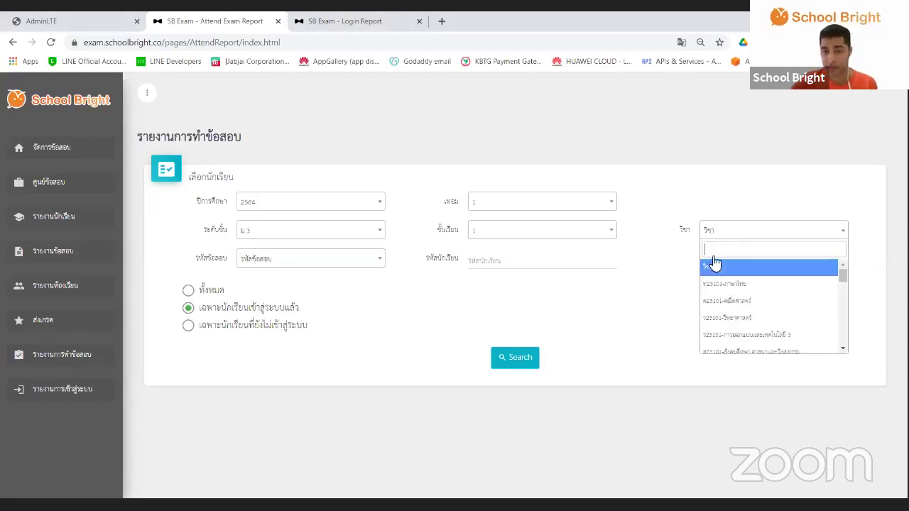
click(746, 309)
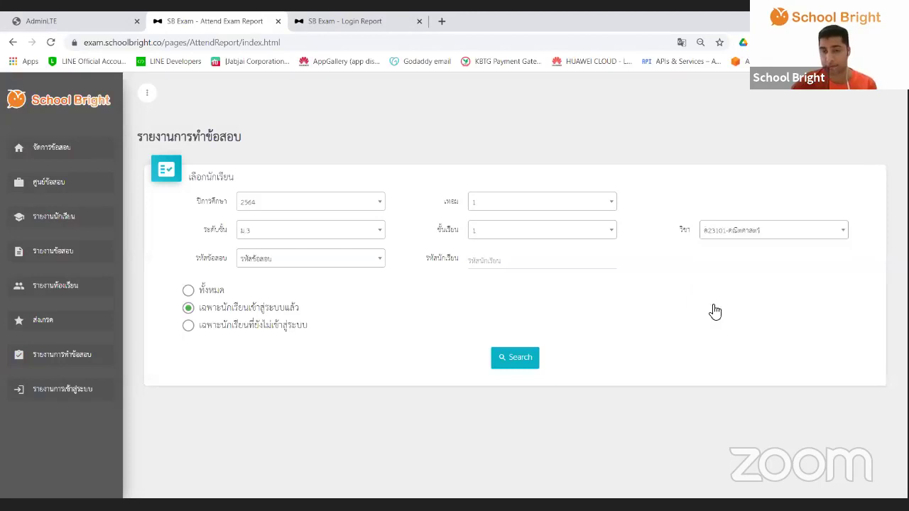
click(291, 260)
click(277, 314)
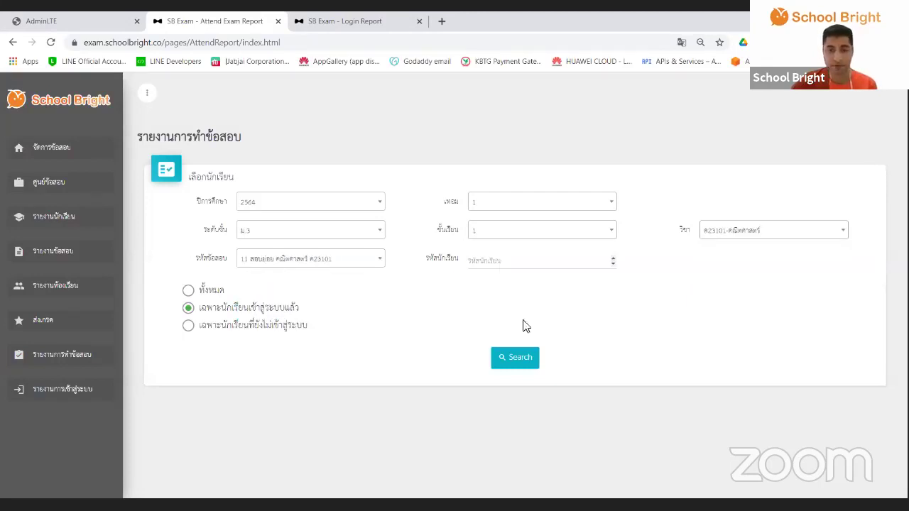
click(213, 291)
click(510, 358)
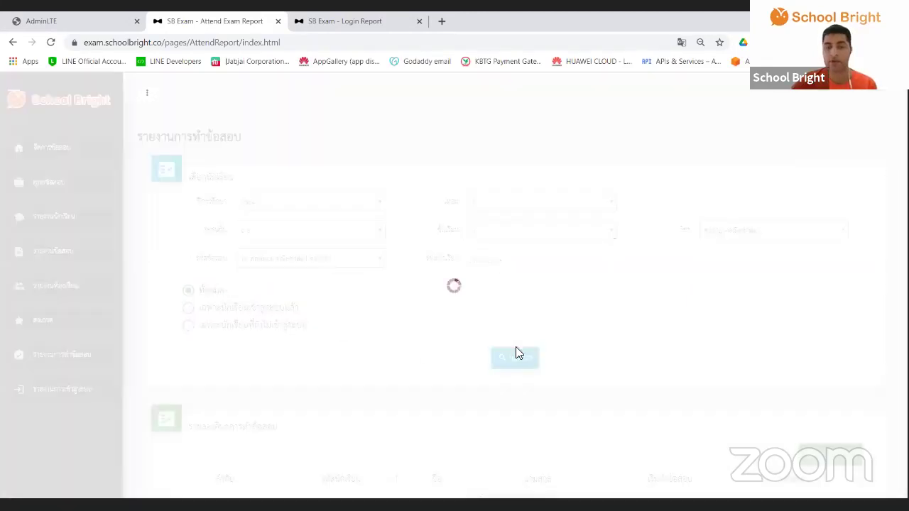
Step: Look through the exam attempt details for each student's start and submission times
scroll(471, 277, down, 8)
scroll(557, 307, down, 3)
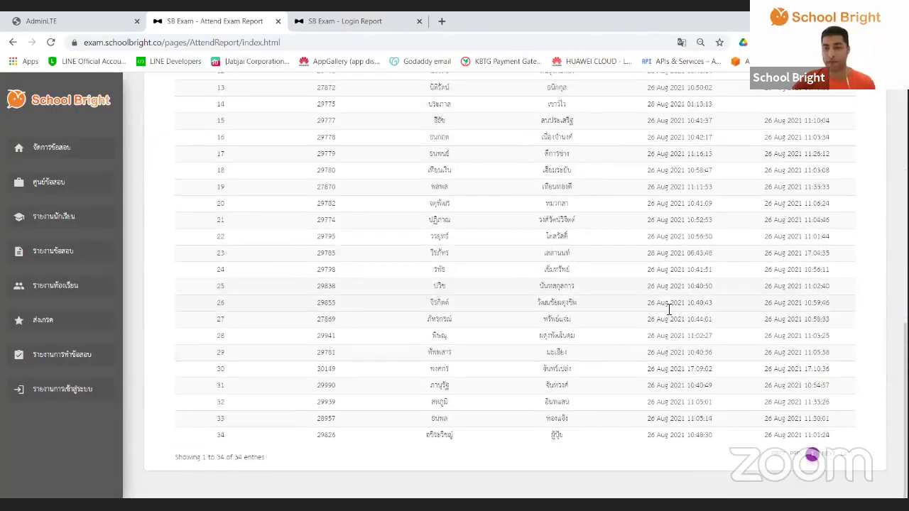
scroll(689, 294, up, 1)
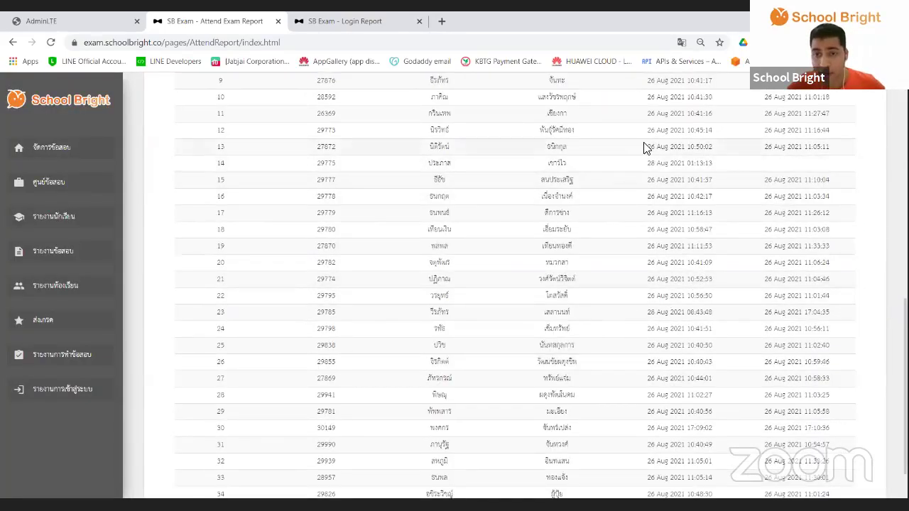
drag(647, 146, 722, 148)
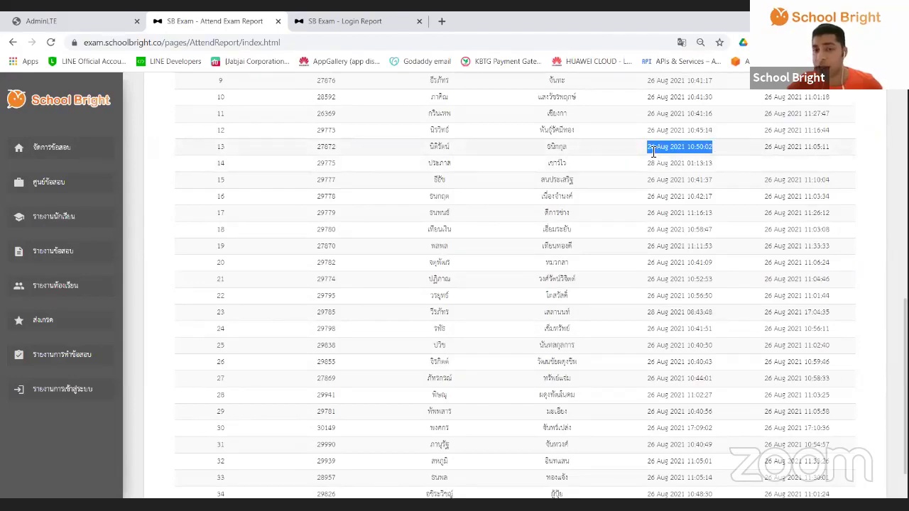
scroll(514, 174, up, 10)
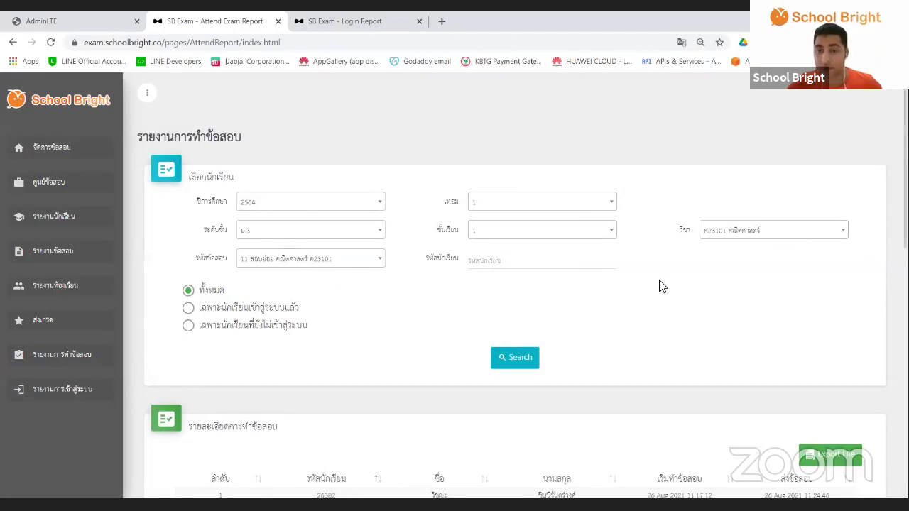
scroll(670, 270, down, 10)
scroll(671, 270, up, 2)
scroll(666, 154, down, 3)
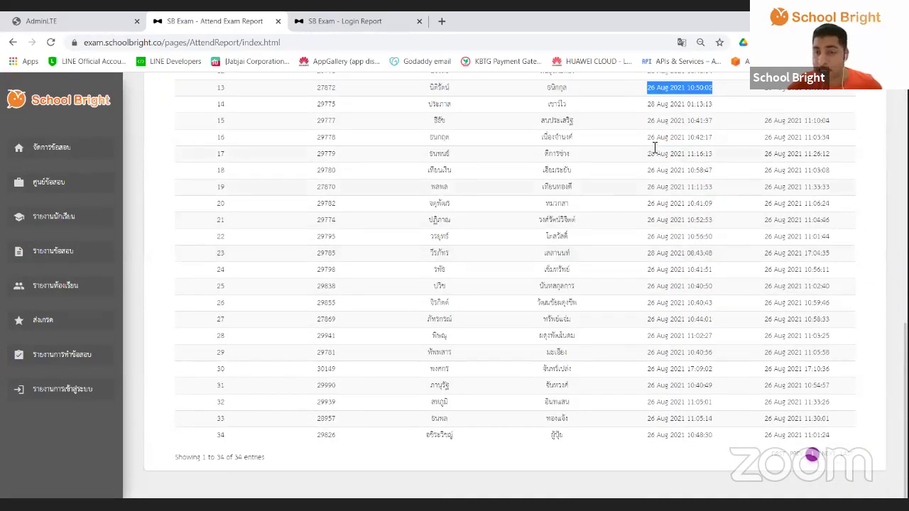
scroll(655, 147, up, 1)
Step: Compare the exam start time and submission time of the student in row 13
click(663, 147)
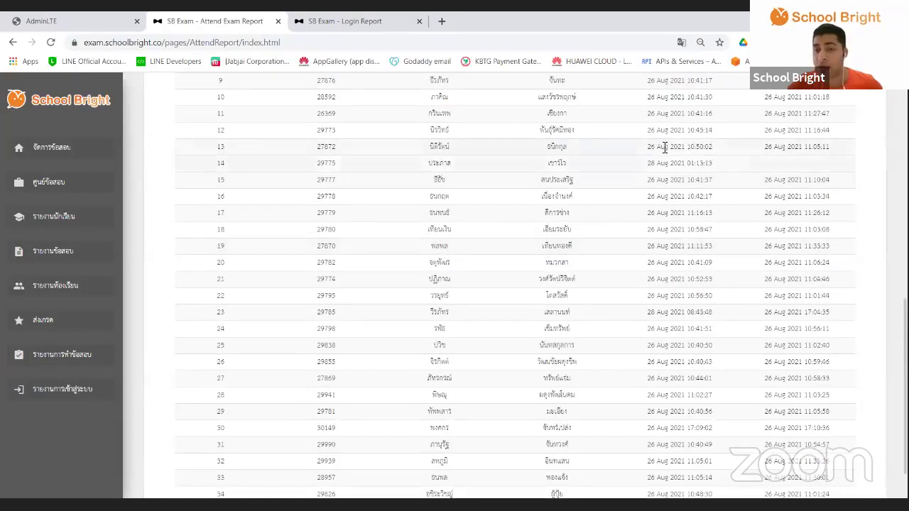
triple_click(664, 147)
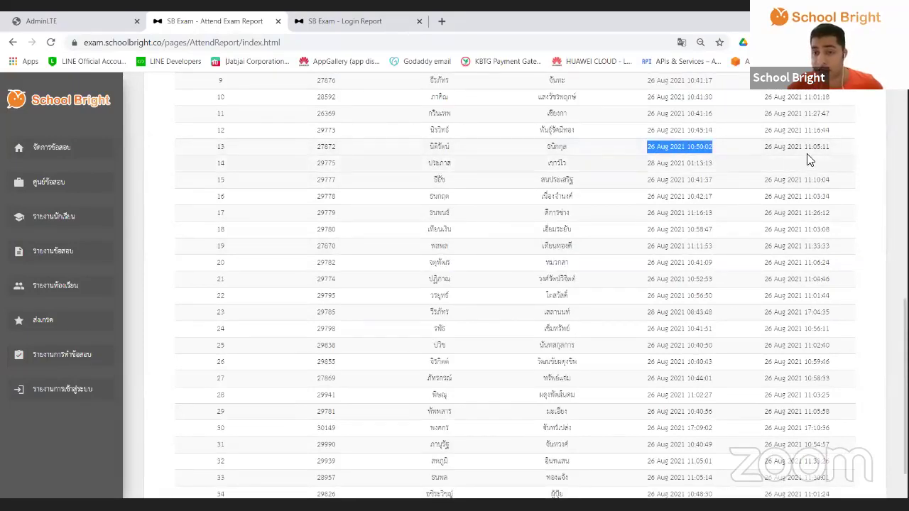
drag(842, 147, 762, 149)
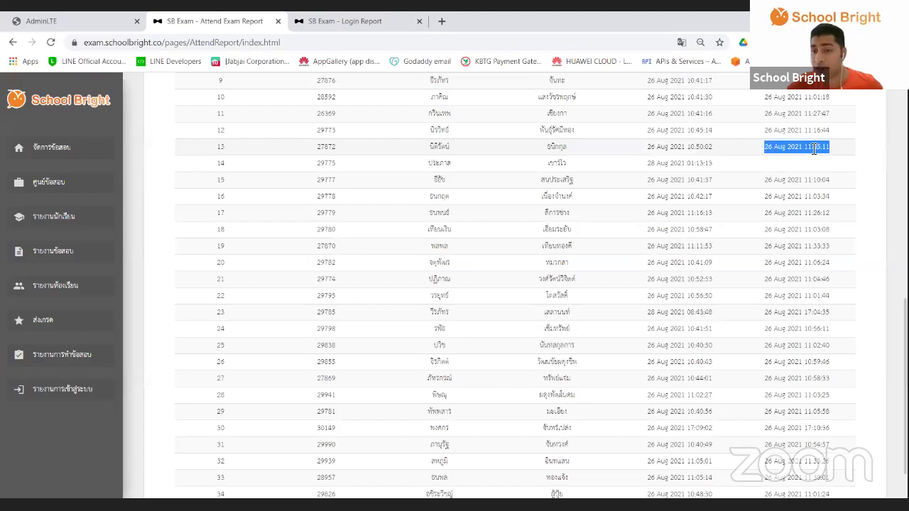
click(715, 148)
drag(715, 148, 653, 149)
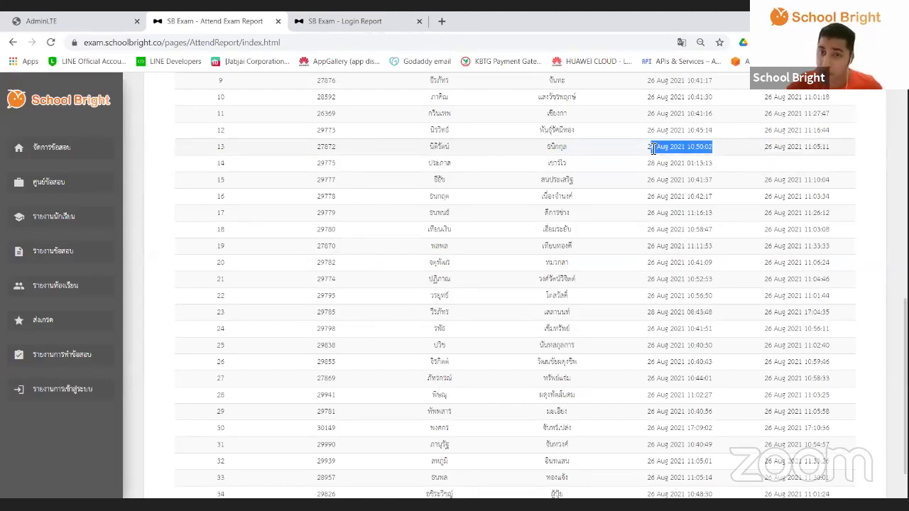
drag(764, 147, 836, 142)
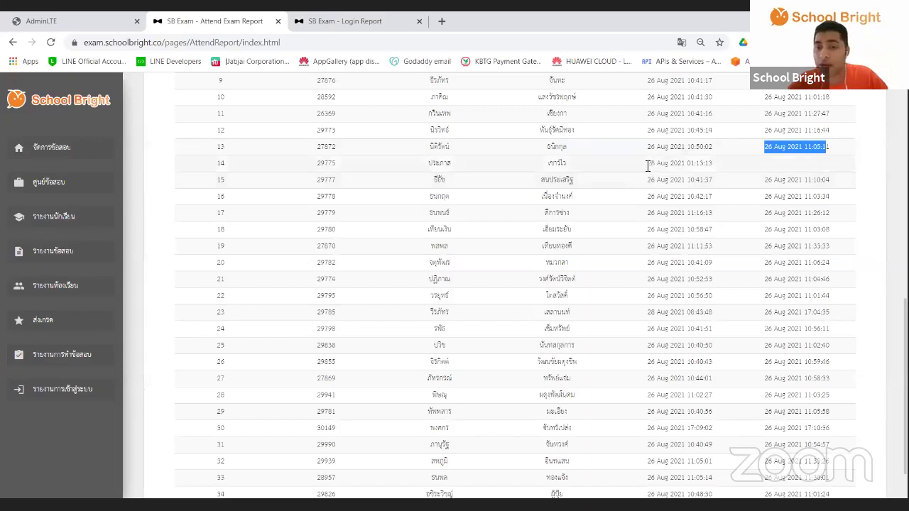
Step: Check the exam start and submission entries of the student in row 14
drag(647, 163, 711, 163)
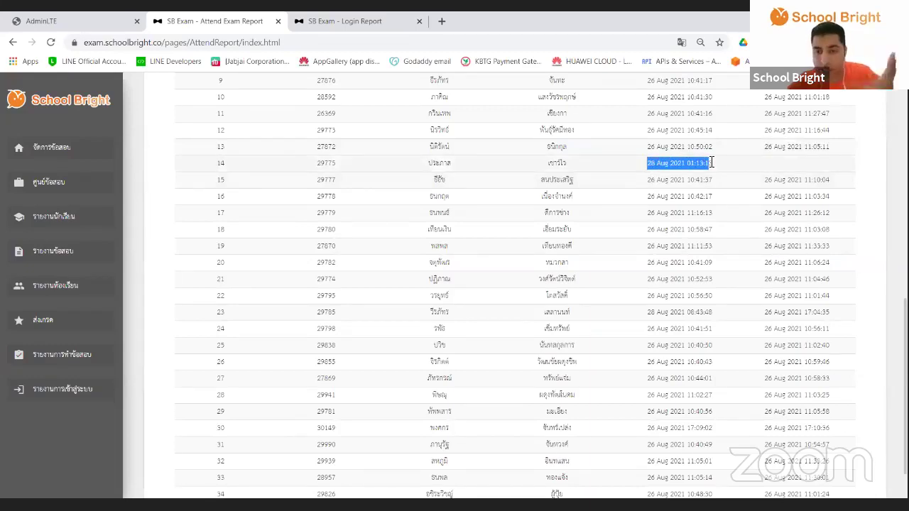
click(675, 179)
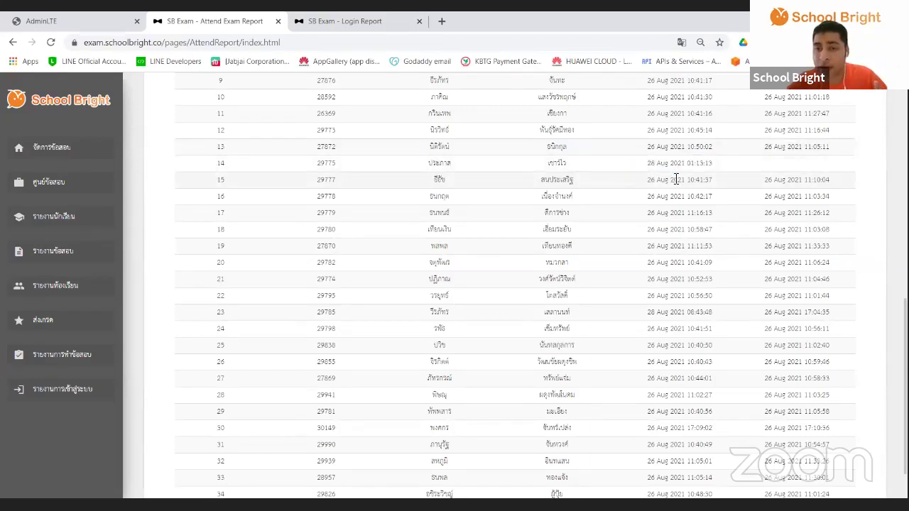
drag(646, 163, 716, 174)
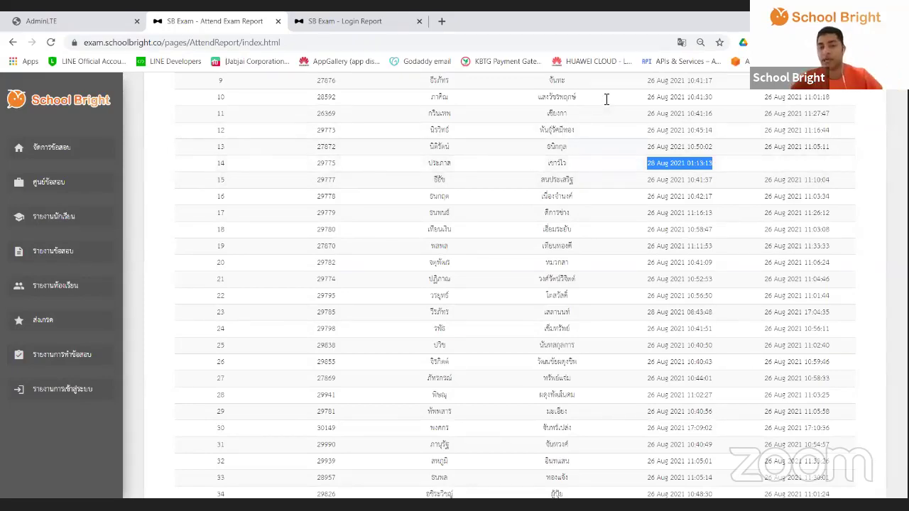
scroll(607, 99, up, 8)
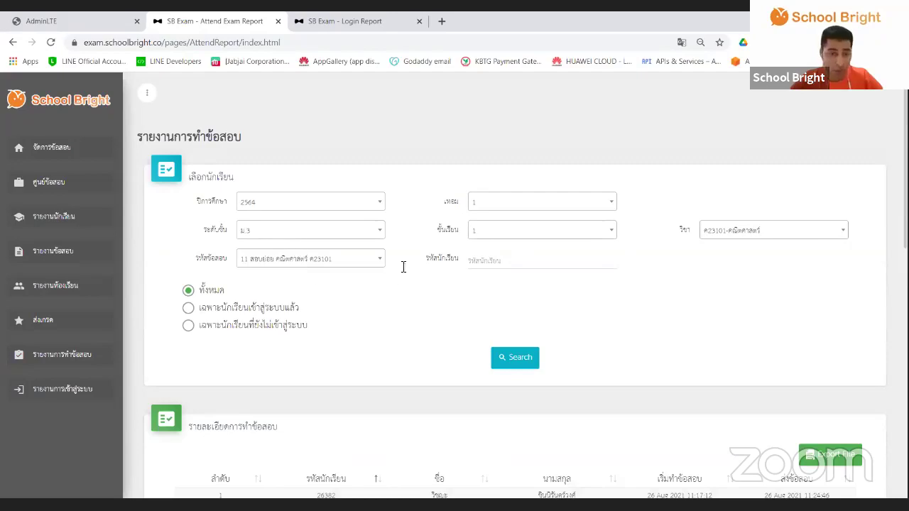
click(728, 234)
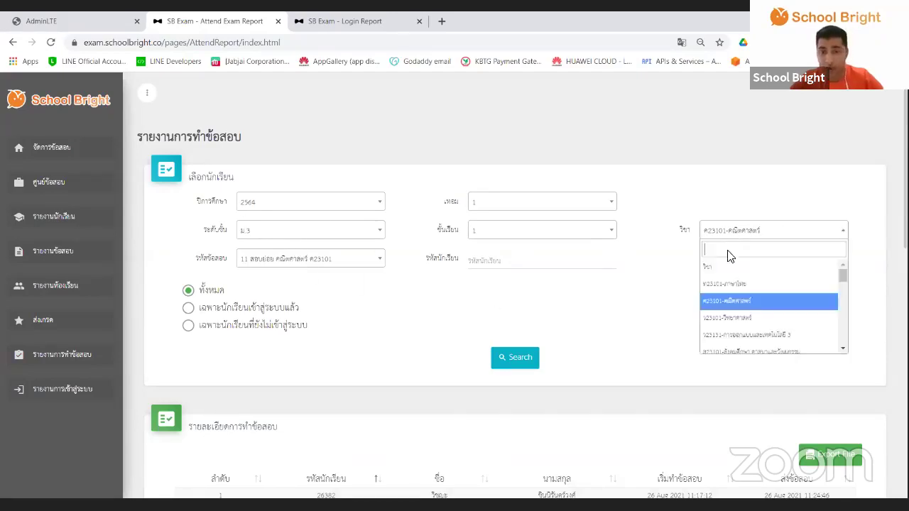
click(649, 300)
Step: Sort the exam attempt details by start time (เริ่มทำข้อสอบ) and look through the rows
scroll(720, 280, down, 5)
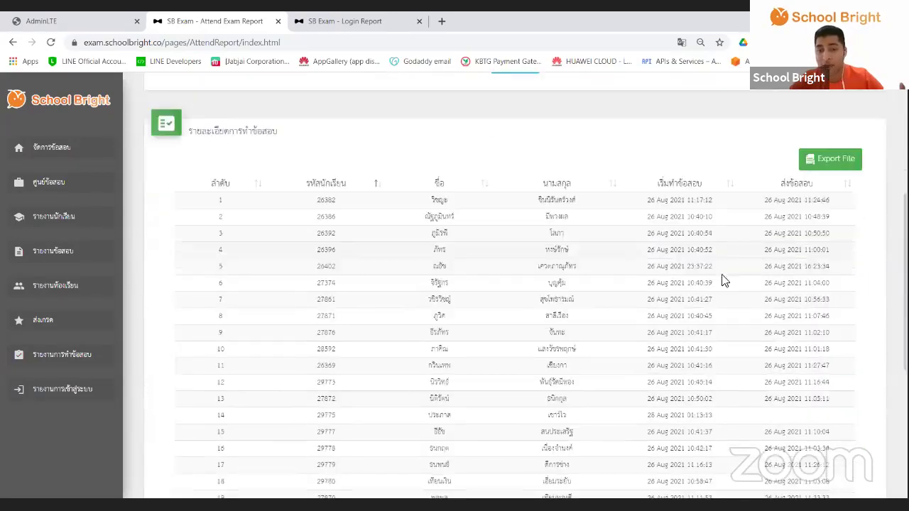
click(686, 183)
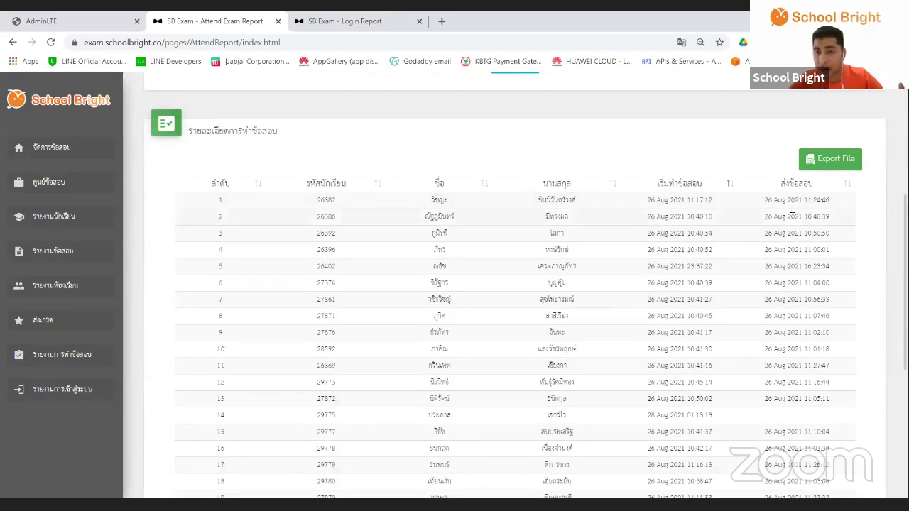
scroll(788, 284, down, 5)
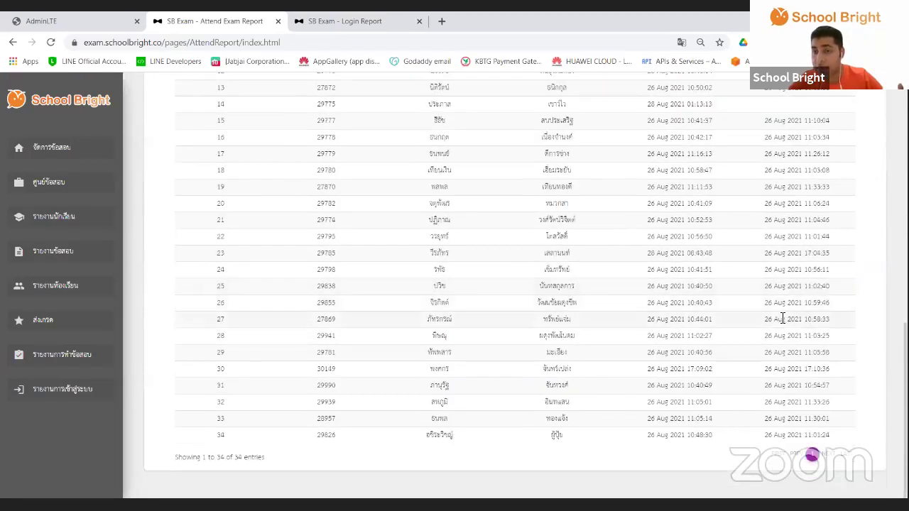
scroll(781, 319, up, 2)
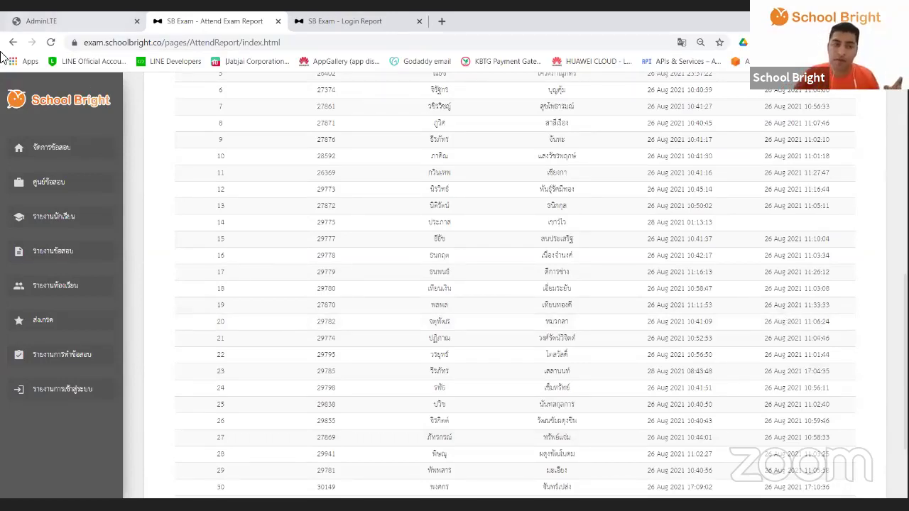
Step: Open the exam management page (จัดการข้อสอบ) and review the types, subjects, grade levels and names in the list of all exams
click(65, 138)
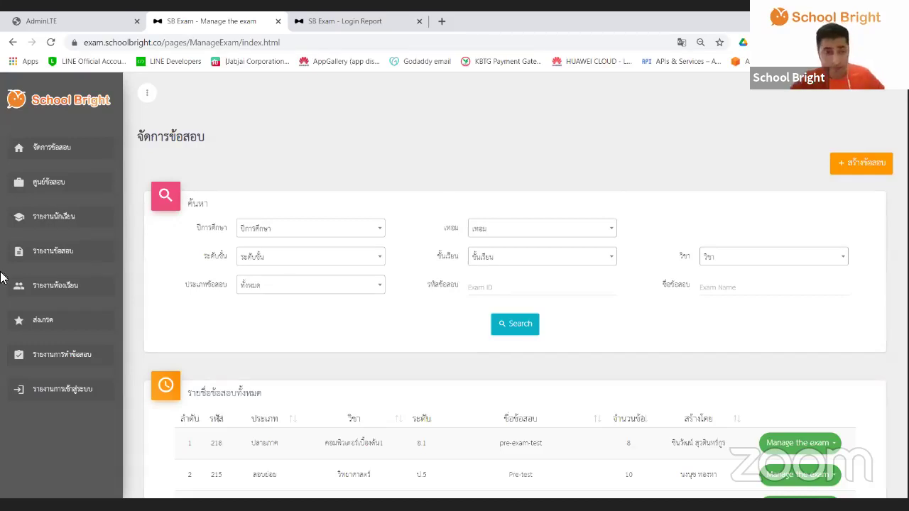
scroll(299, 213, down, 2)
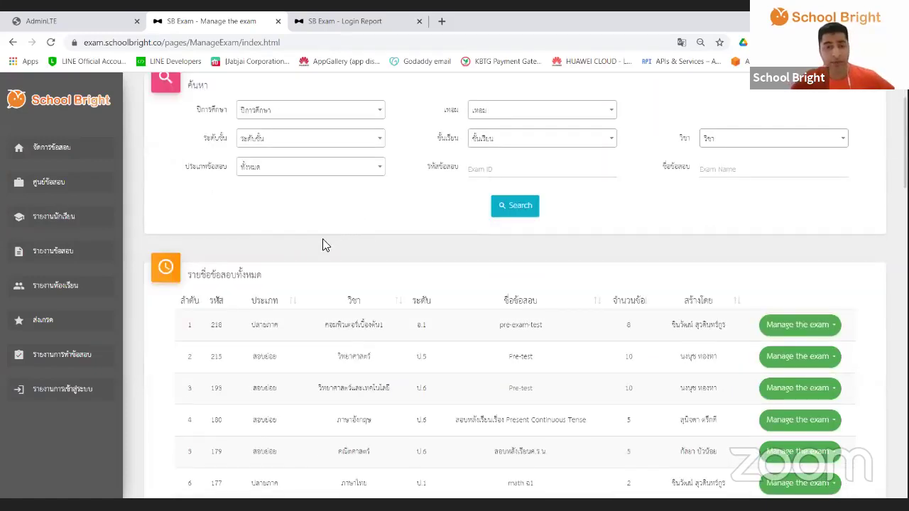
scroll(189, 256, up, 2)
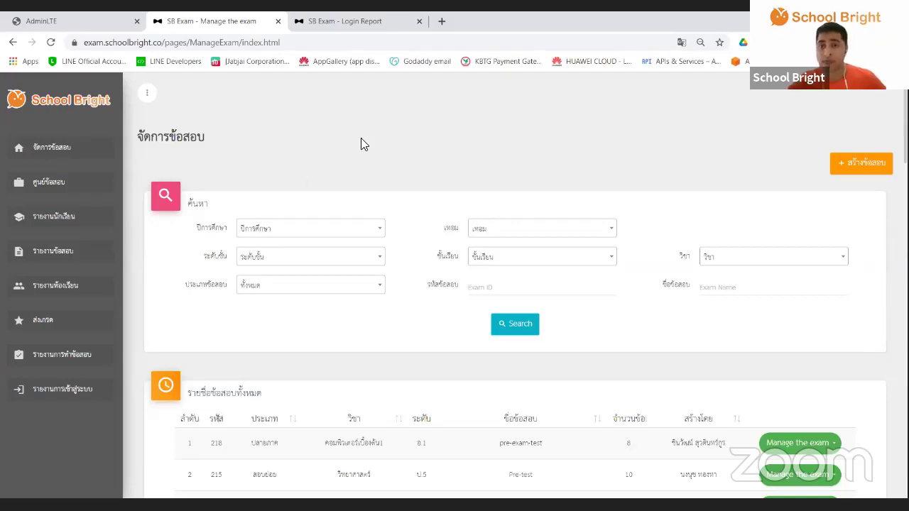
scroll(434, 272, down, 2)
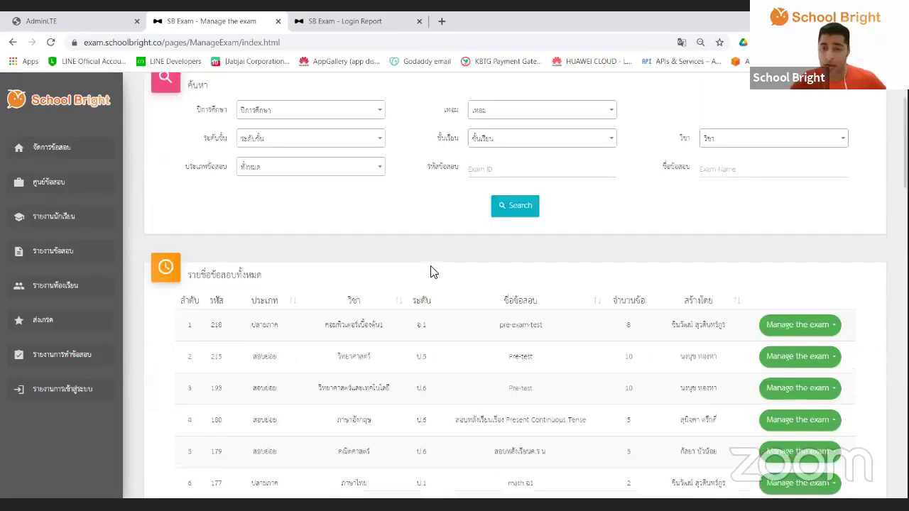
scroll(433, 272, down, 1)
scroll(424, 284, down, 5)
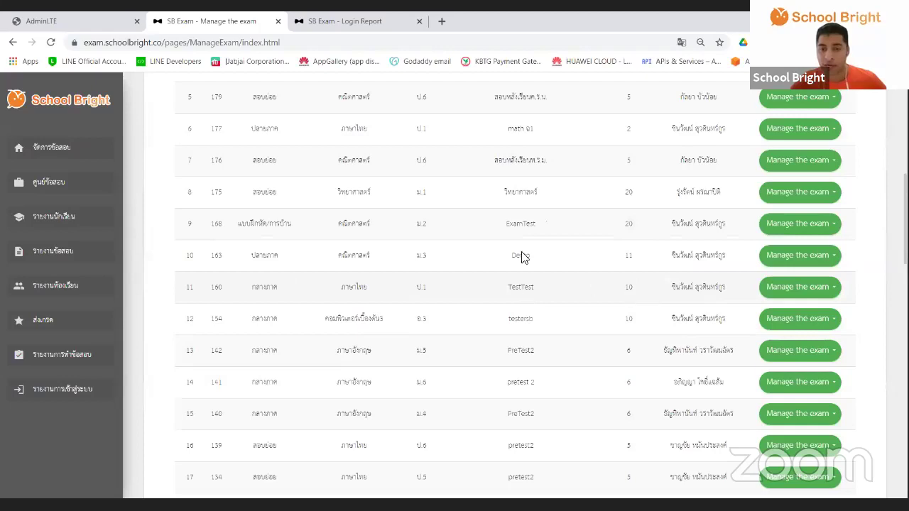
drag(321, 202, 734, 197)
click(589, 196)
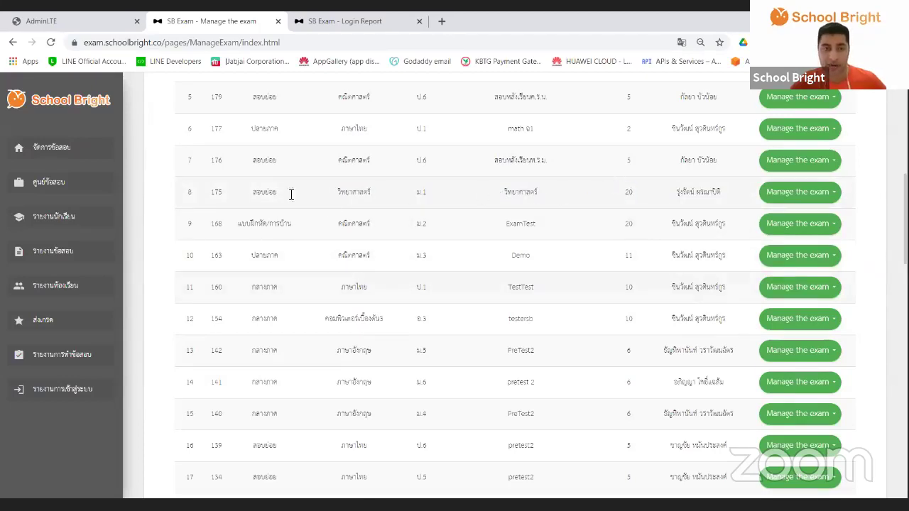
scroll(316, 221, up, 3)
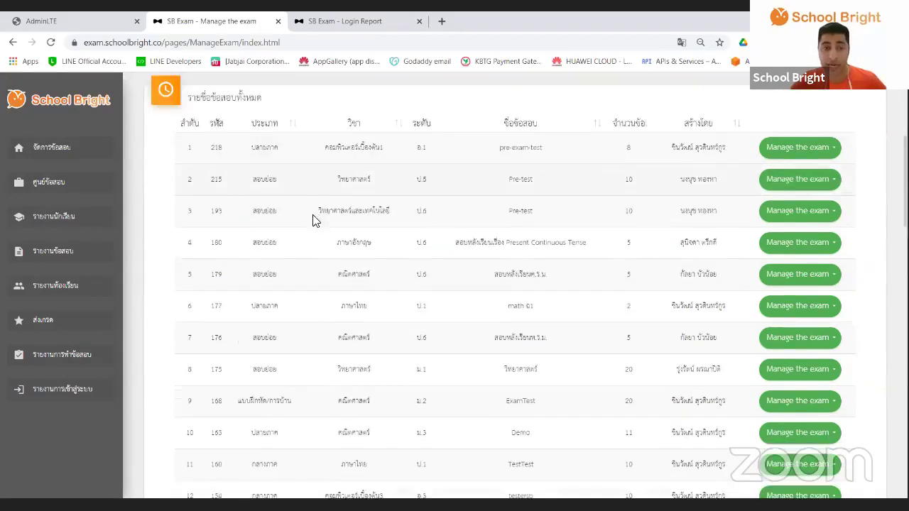
Step: Examine the exam type and the exam names in the first three rows of the list of all exams
scroll(316, 220, up, 1)
double_click(264, 206)
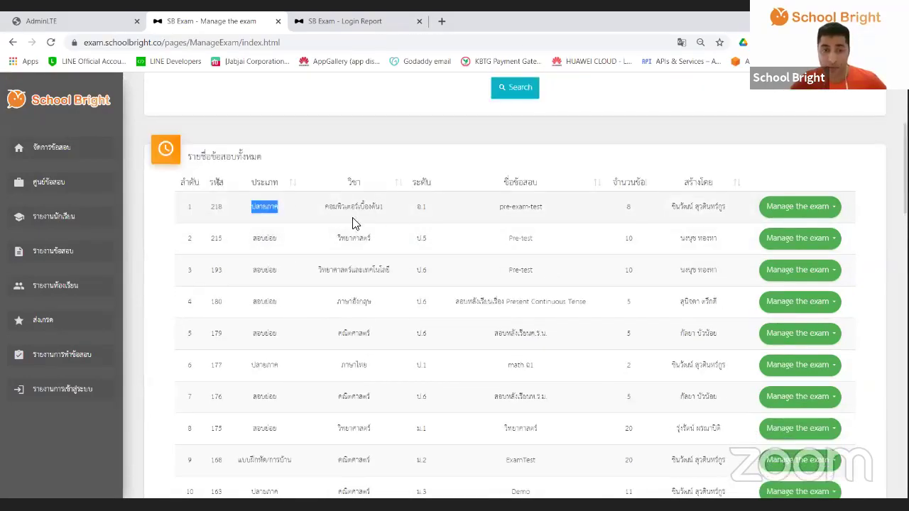
drag(500, 207, 601, 205)
click(492, 211)
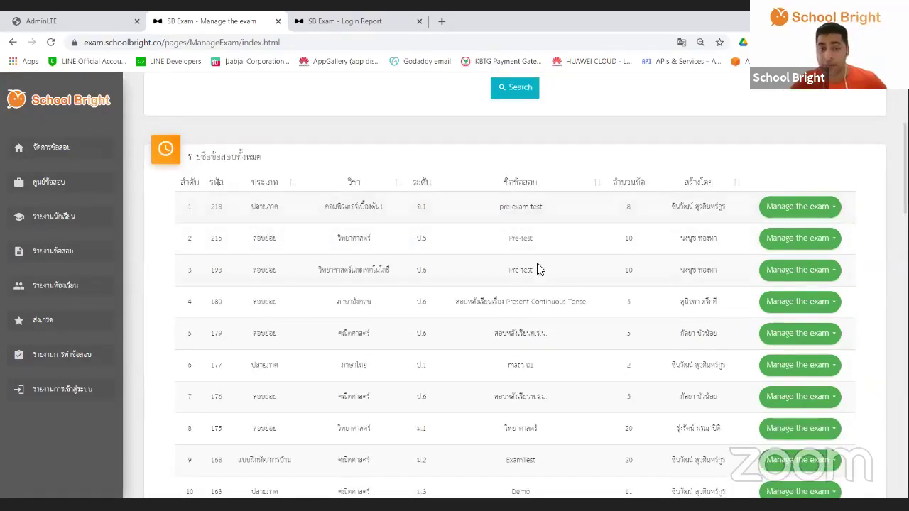
drag(538, 268, 559, 276)
click(503, 207)
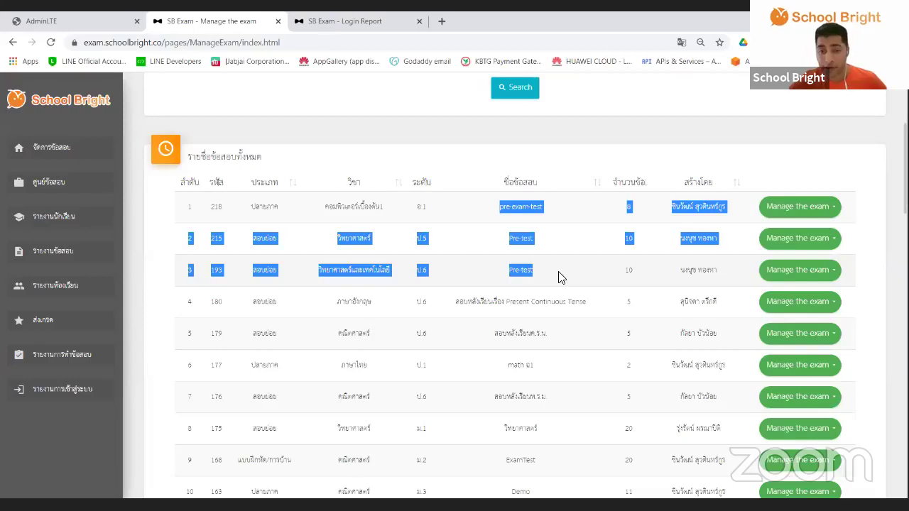
click(510, 205)
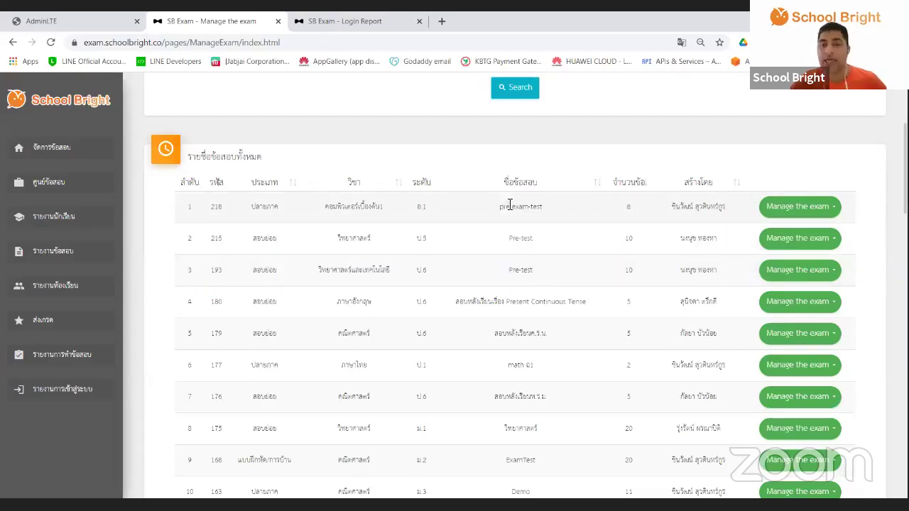
drag(510, 205, 554, 276)
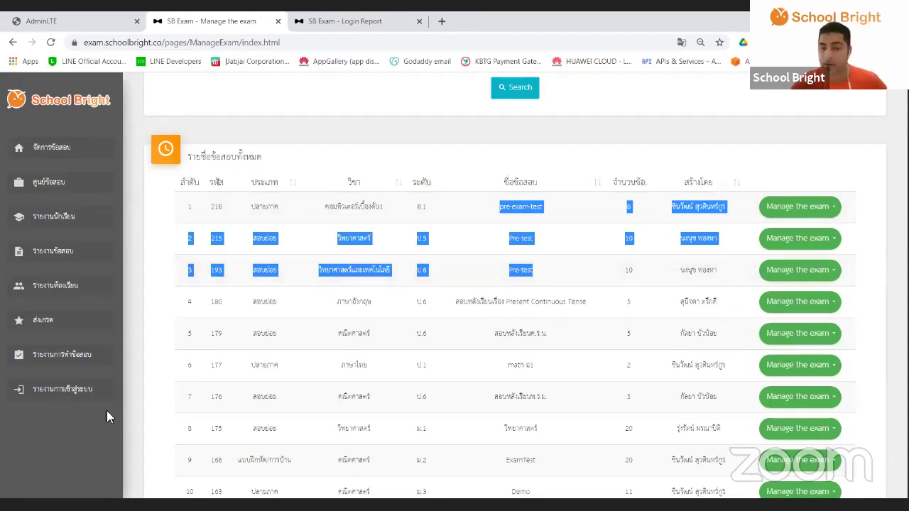
click(490, 229)
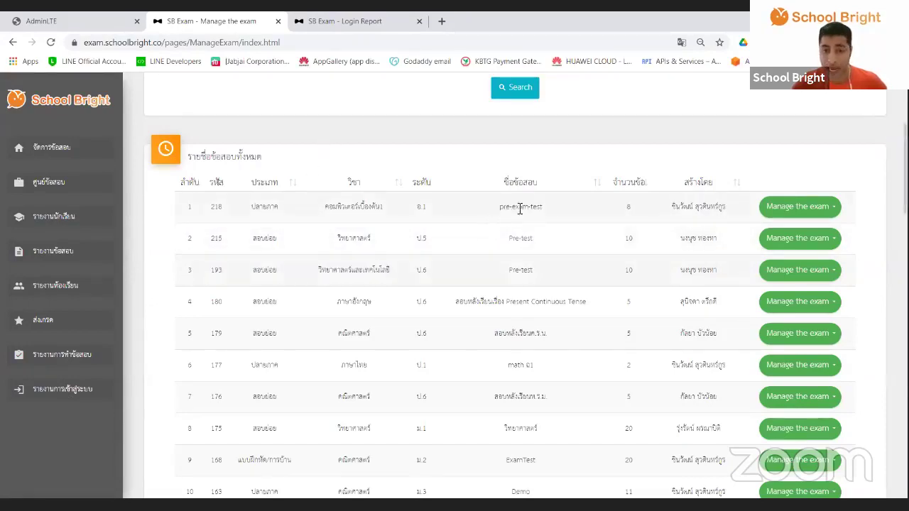
drag(499, 206, 523, 278)
click(531, 272)
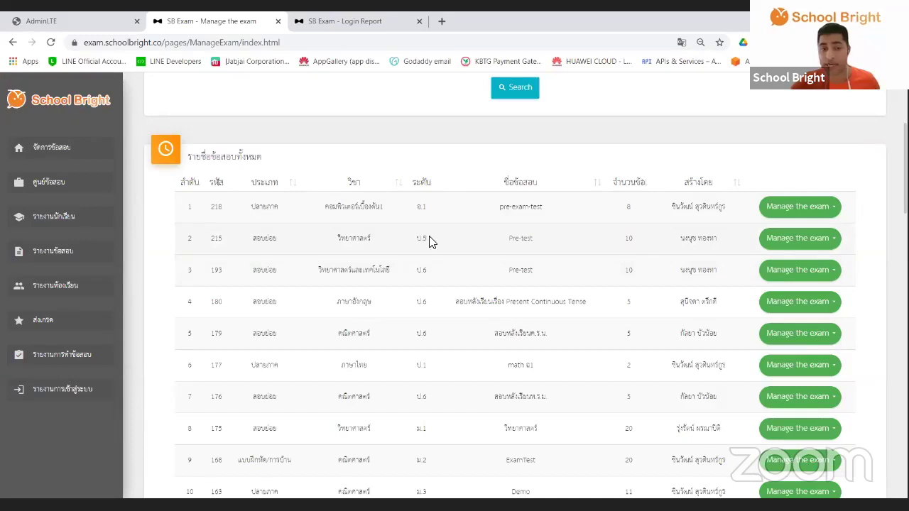
Step: Open the ป.5 science Pre-test exam in row 2 for editing and review its academic year, term and classroom fields
click(806, 245)
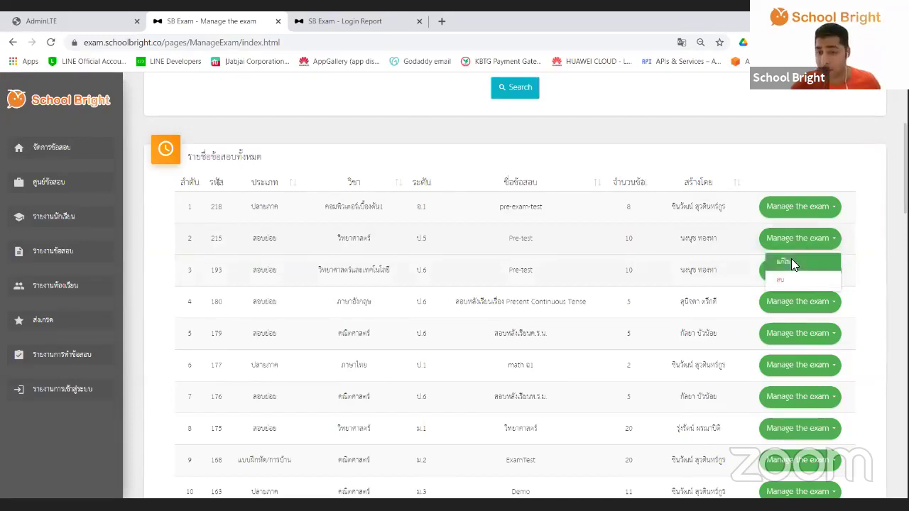
click(791, 260)
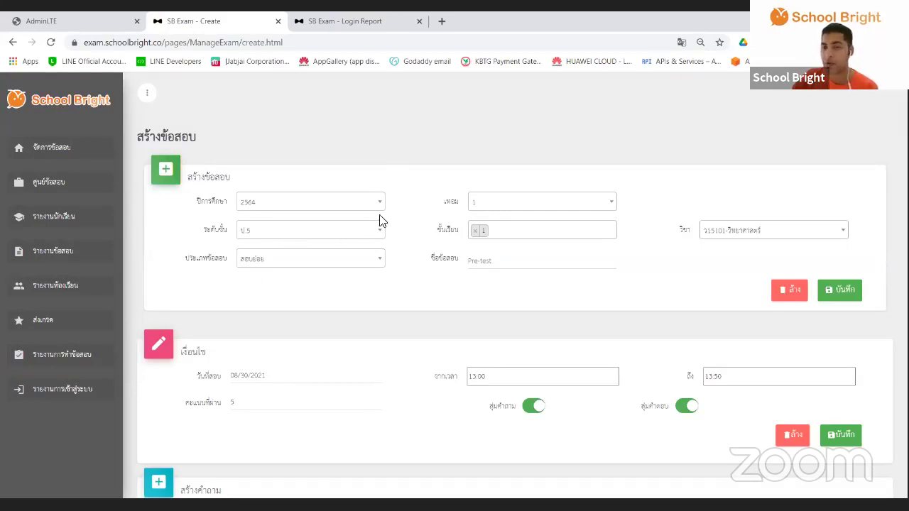
drag(193, 199, 234, 207)
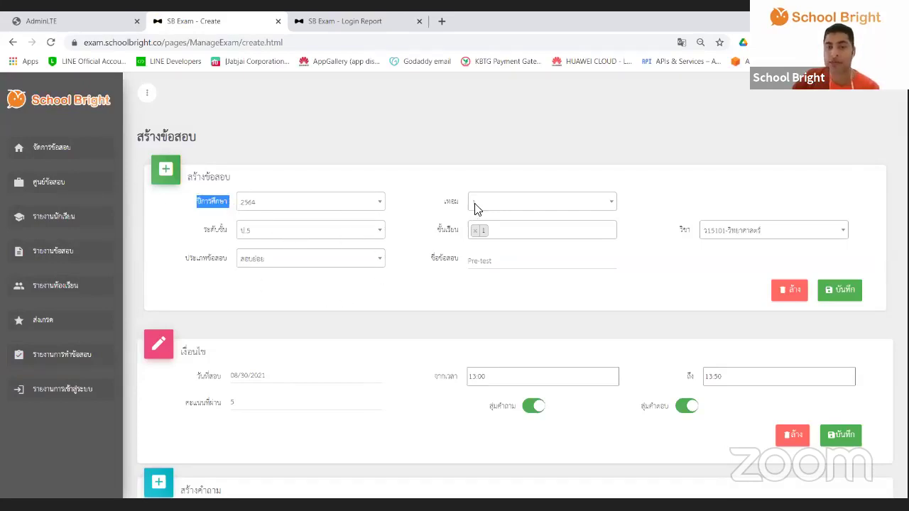
click(455, 230)
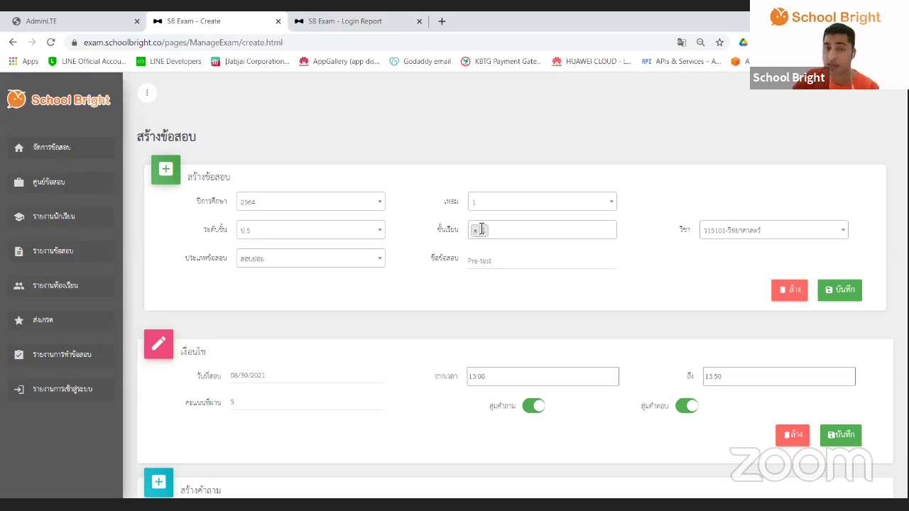
Step: Try adding classrooms 2 and 3 to the exam's ชั้นเรียน field, and remove both again
click(533, 230)
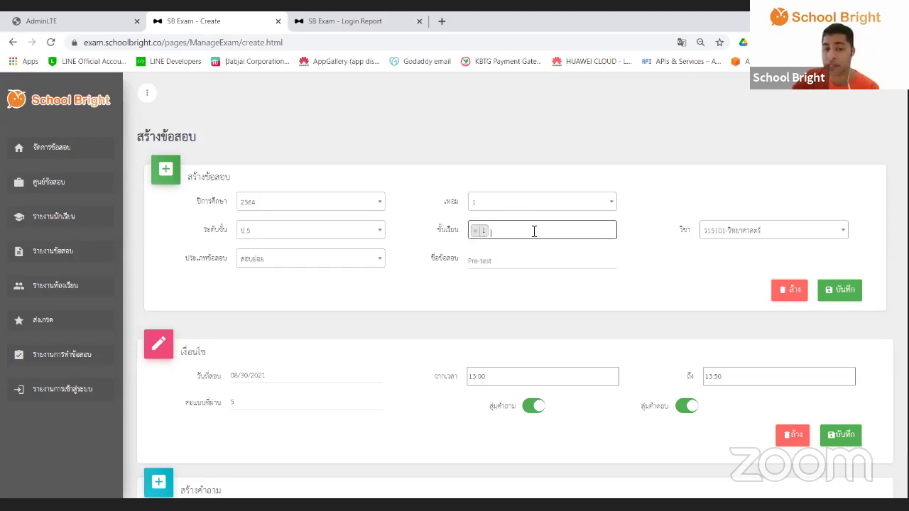
click(487, 268)
click(532, 231)
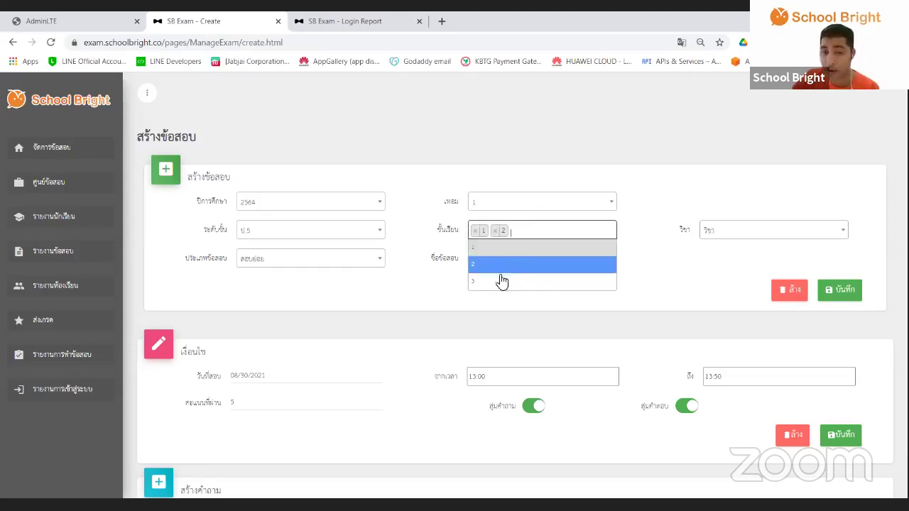
click(497, 278)
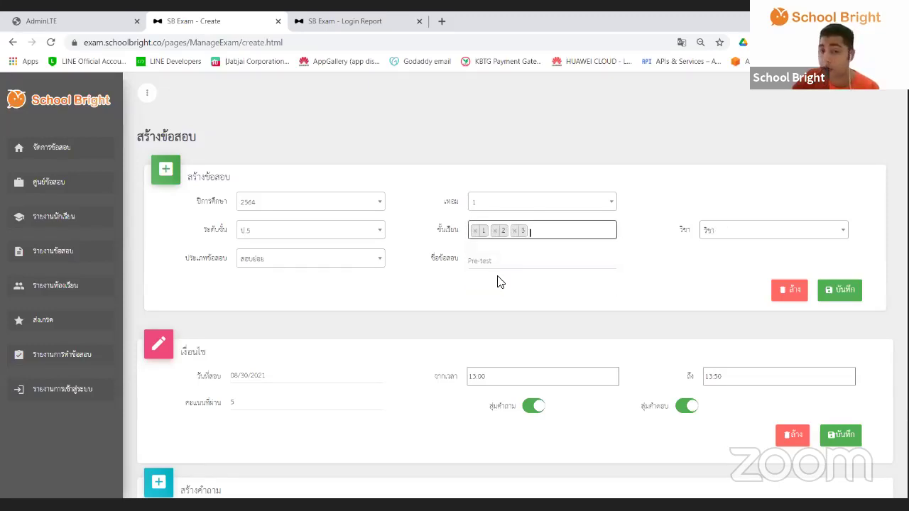
click(495, 231)
click(495, 231)
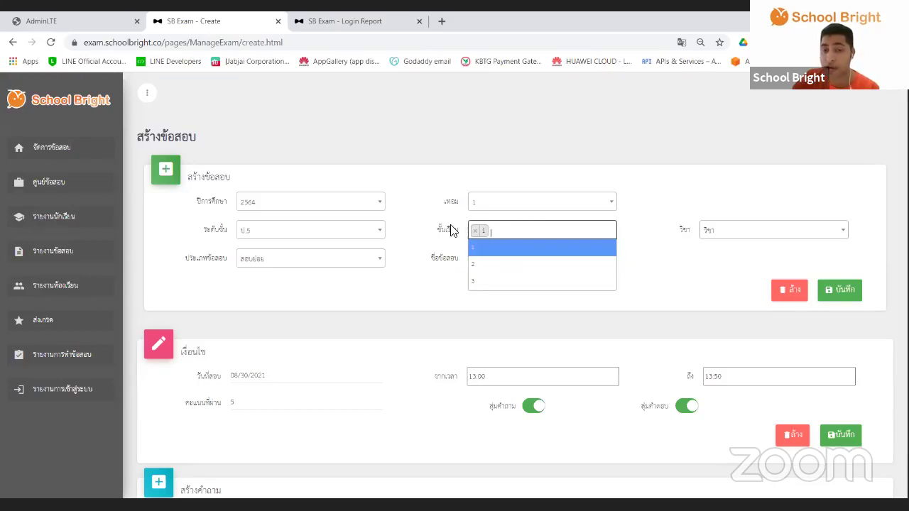
click(453, 231)
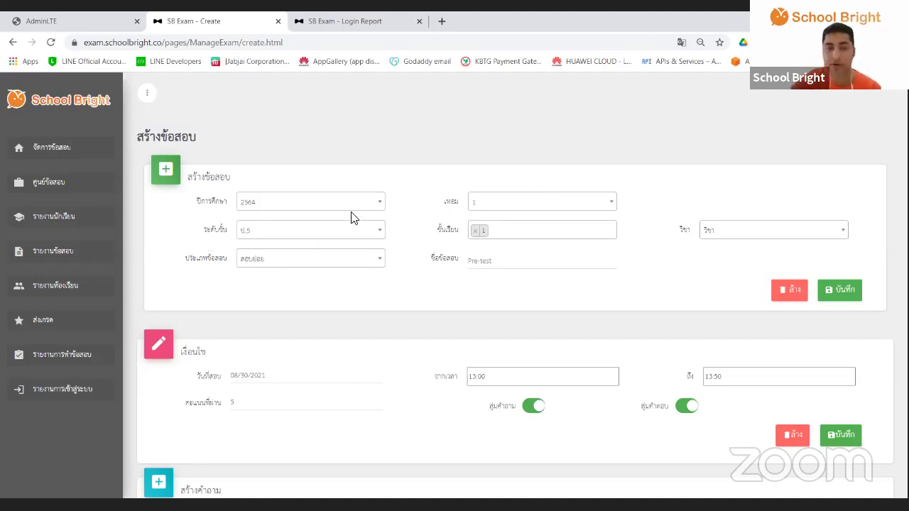
Step: Check the available exam types (ประเภทข้อสอบ) and the exam name in the exam details
click(720, 244)
click(666, 262)
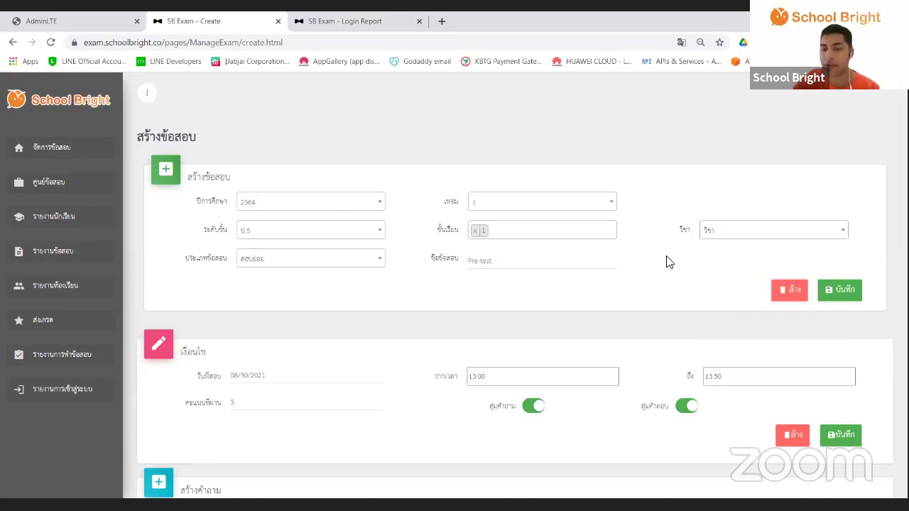
scroll(430, 237, down, 1)
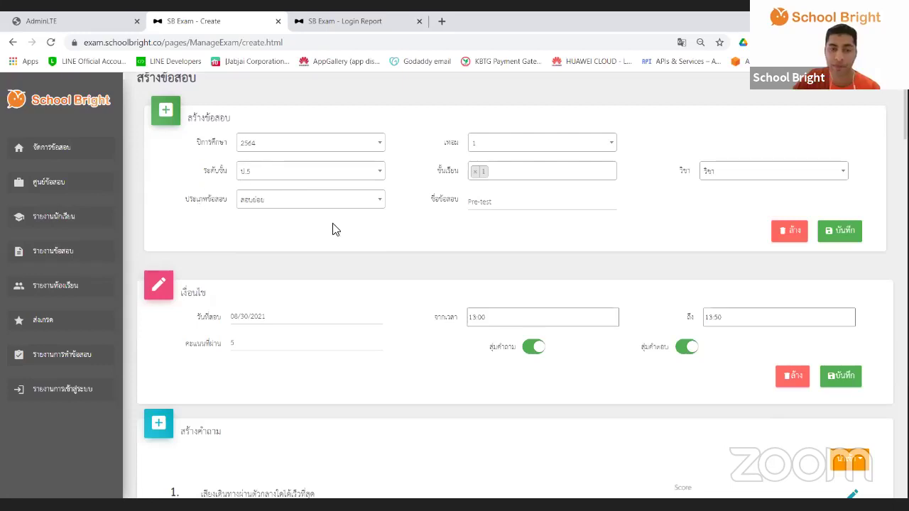
click(320, 202)
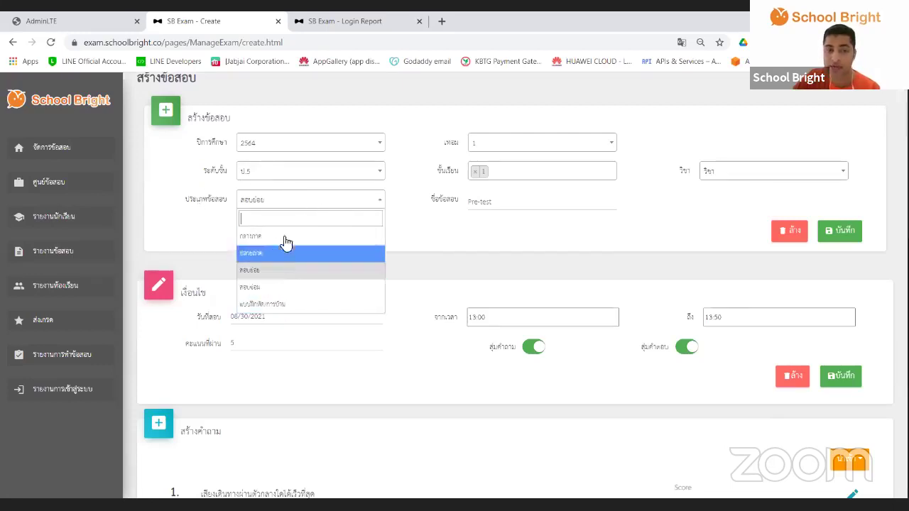
drag(504, 210, 462, 213)
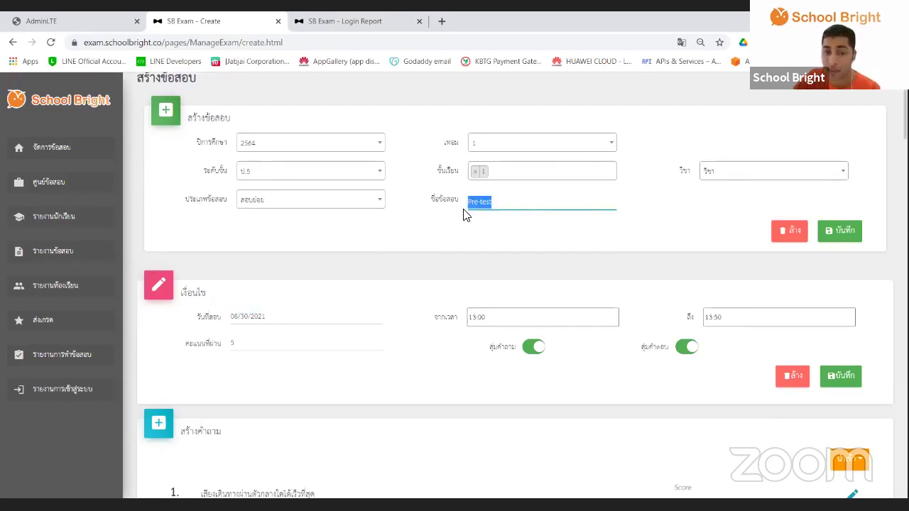
Step: Review the exam's conditions, including the passing score (คะแนนที่ผ่าน), and look through its questions
scroll(469, 227, down, 3)
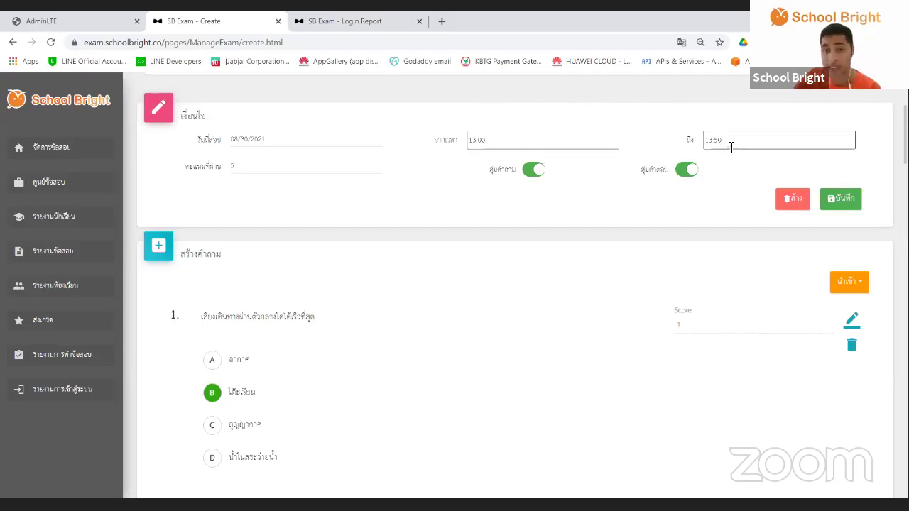
click(255, 169)
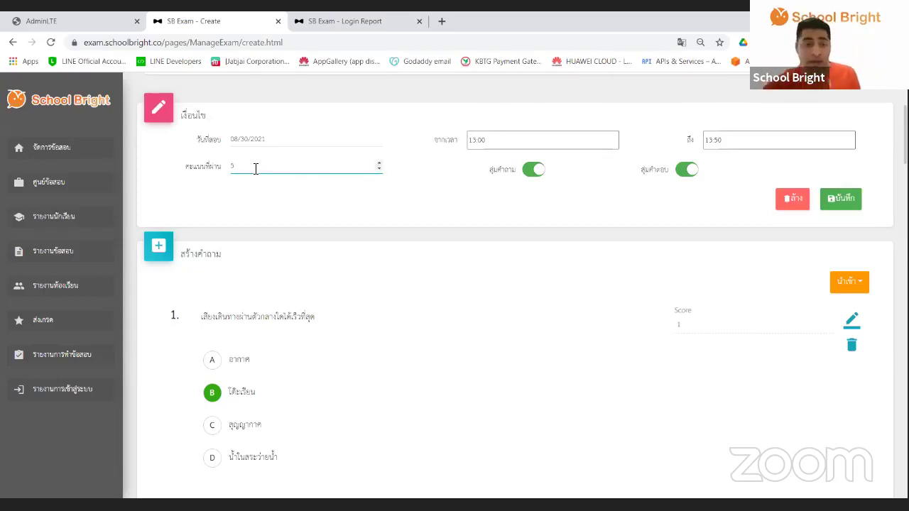
scroll(284, 234, down, 20)
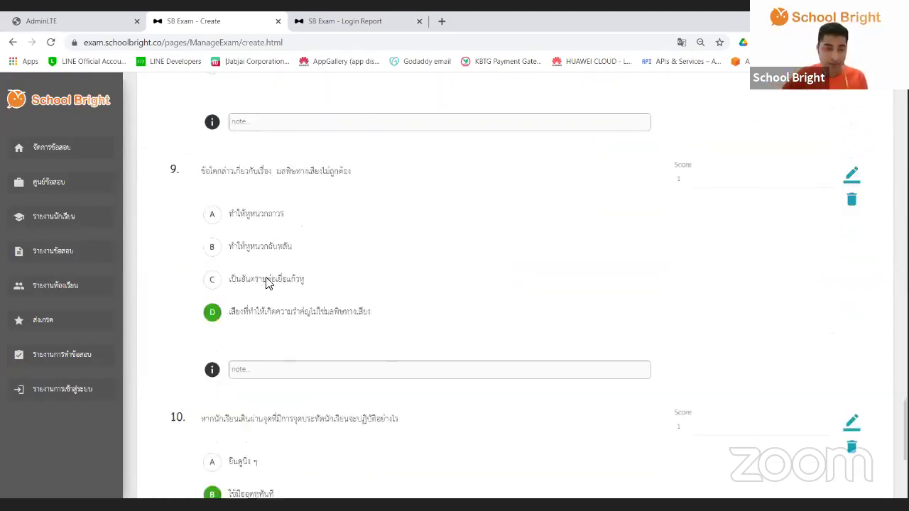
scroll(287, 303, up, 20)
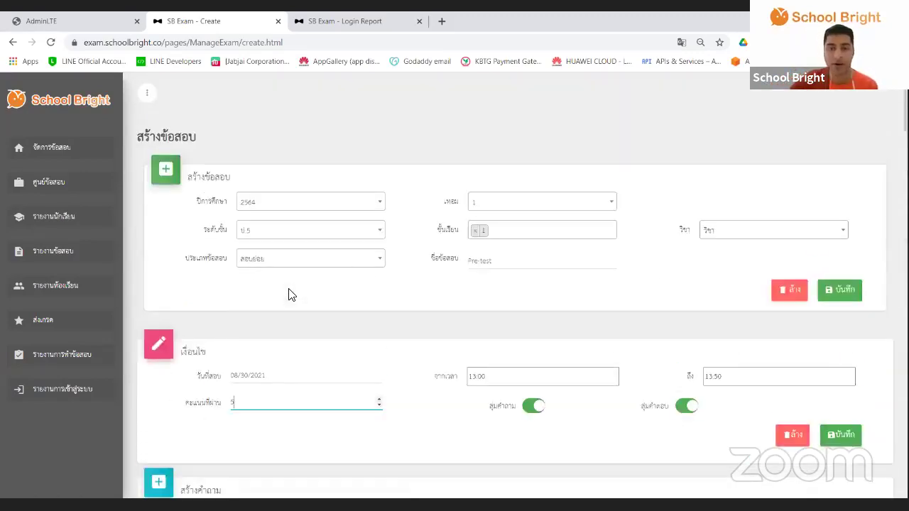
Step: Examine the exam details, conditions and question 1, pointing out the answer randomisation option (สุ่มคำตอบ)
scroll(240, 354, down, 1)
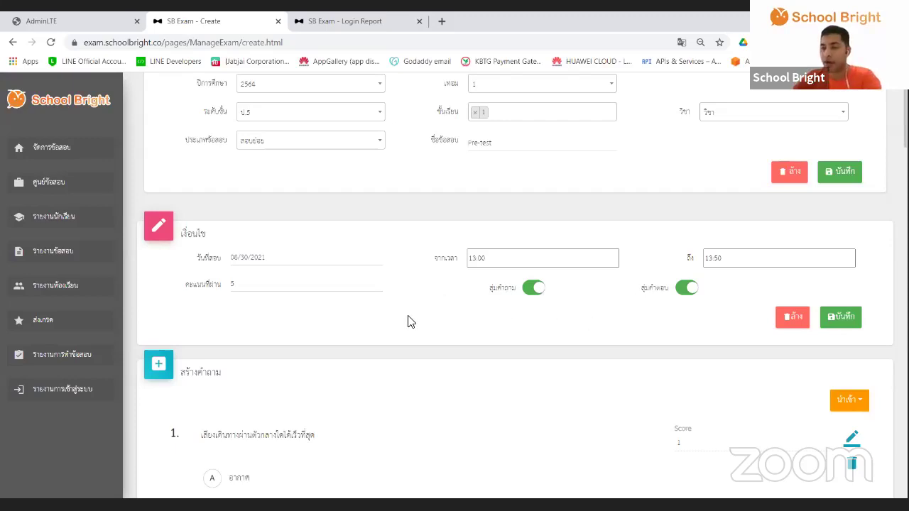
scroll(430, 294, down, 3)
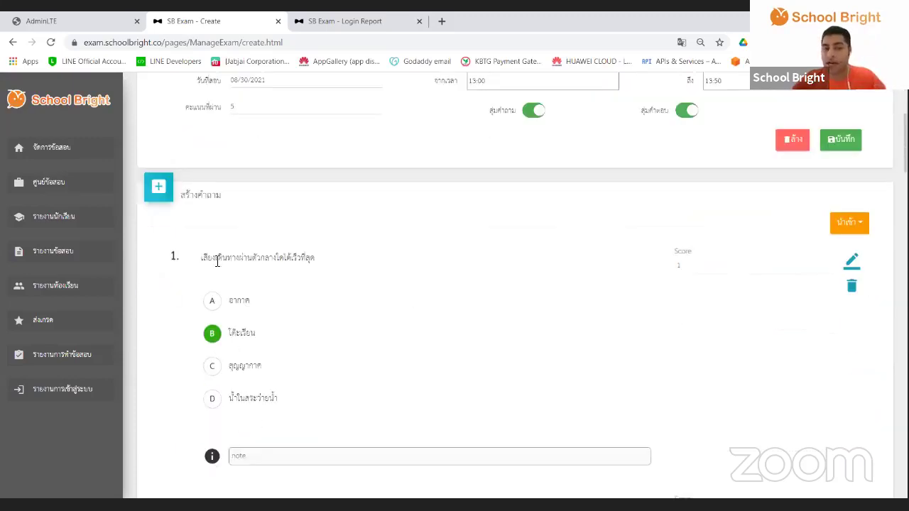
scroll(426, 255, up, 4)
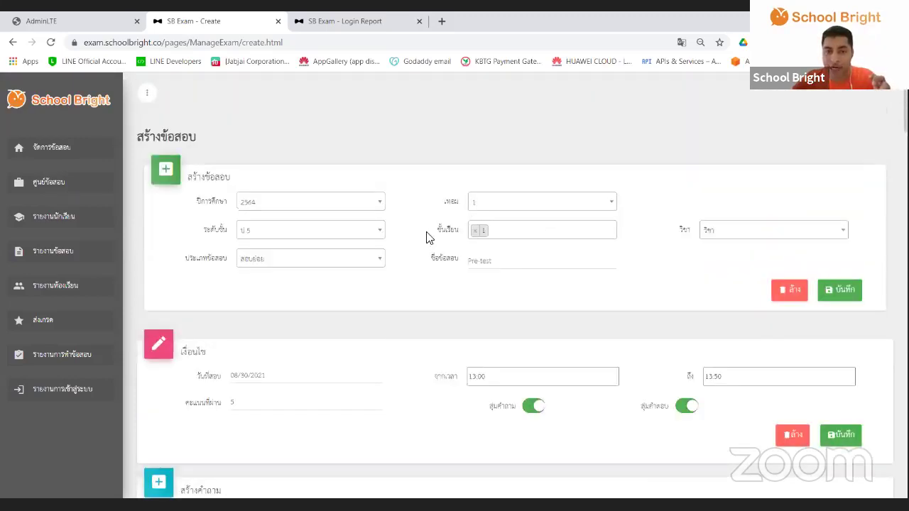
scroll(455, 270, down, 3)
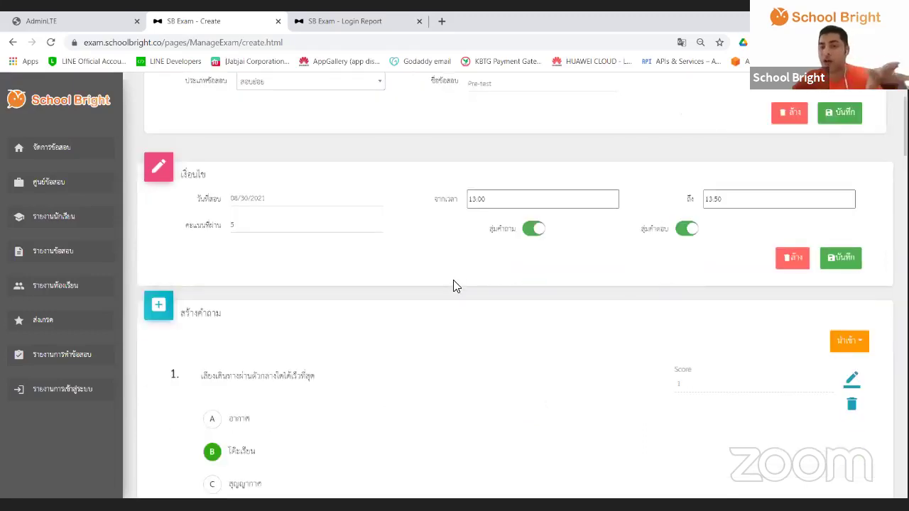
scroll(209, 396, down, 1)
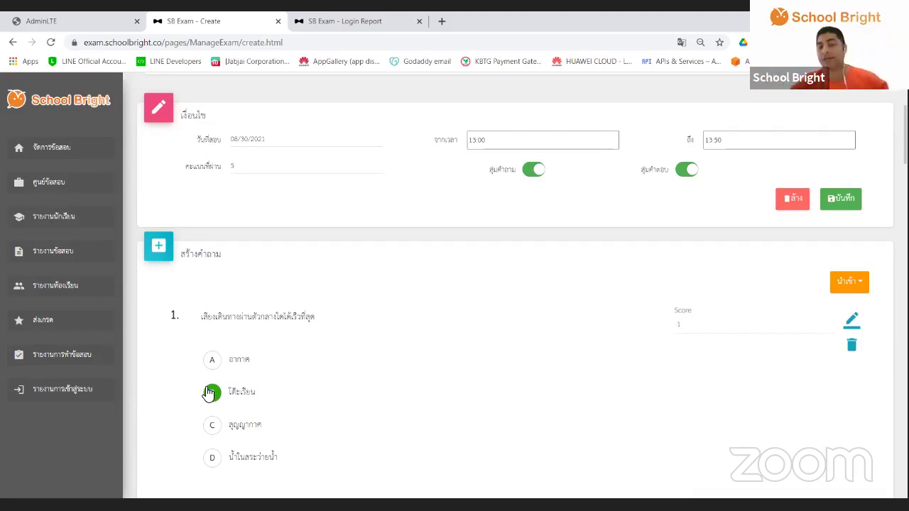
scroll(458, 321, up, 1)
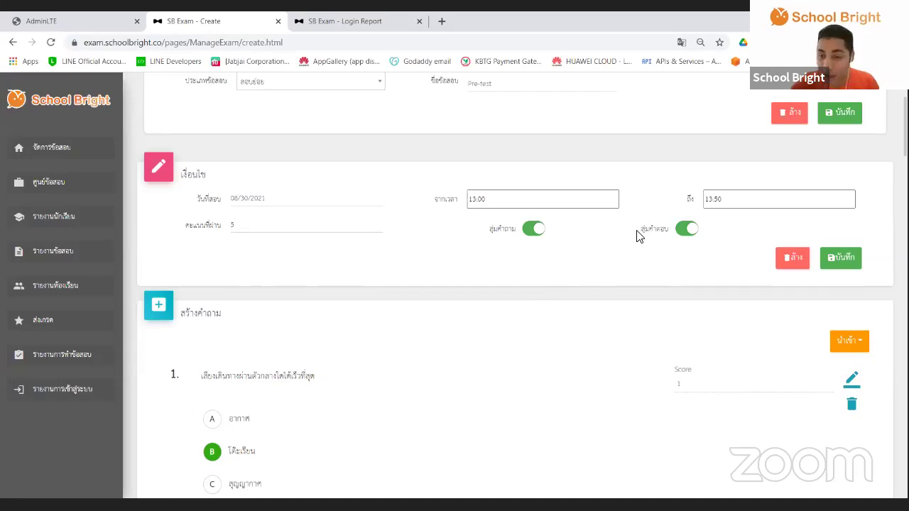
drag(640, 230, 666, 232)
click(298, 285)
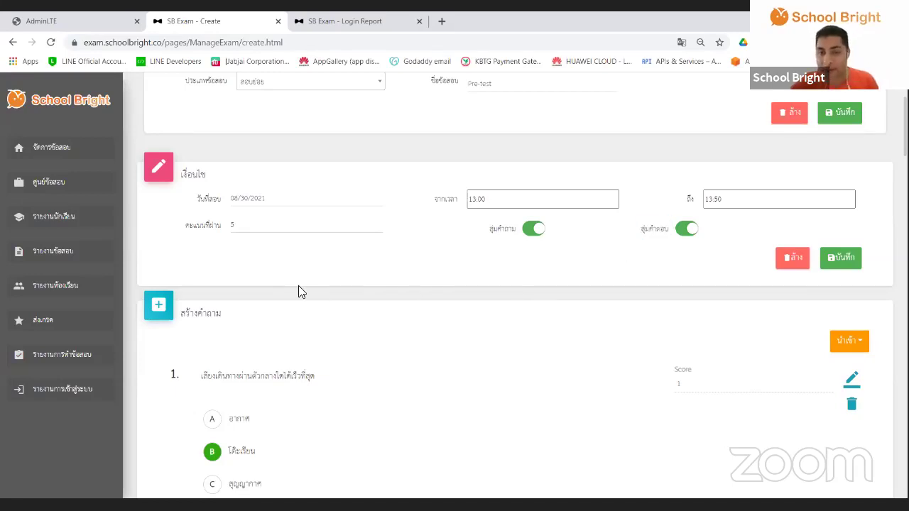
Step: Examine answer choices A, D and B of question 1
scroll(298, 285, down, 2)
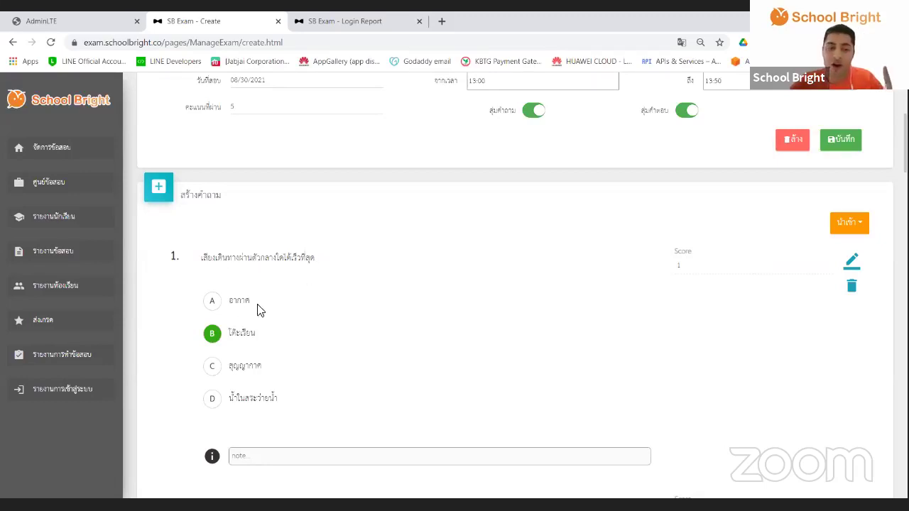
drag(250, 301, 232, 303)
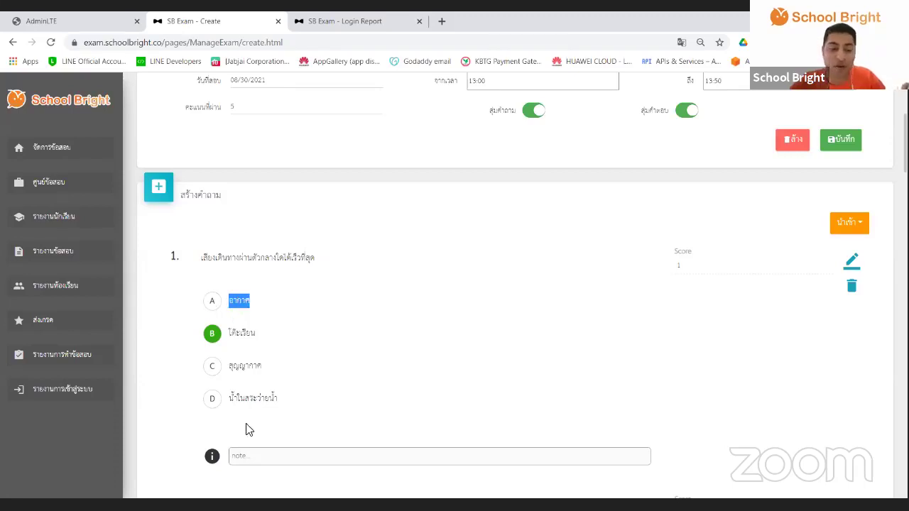
drag(232, 400, 290, 403)
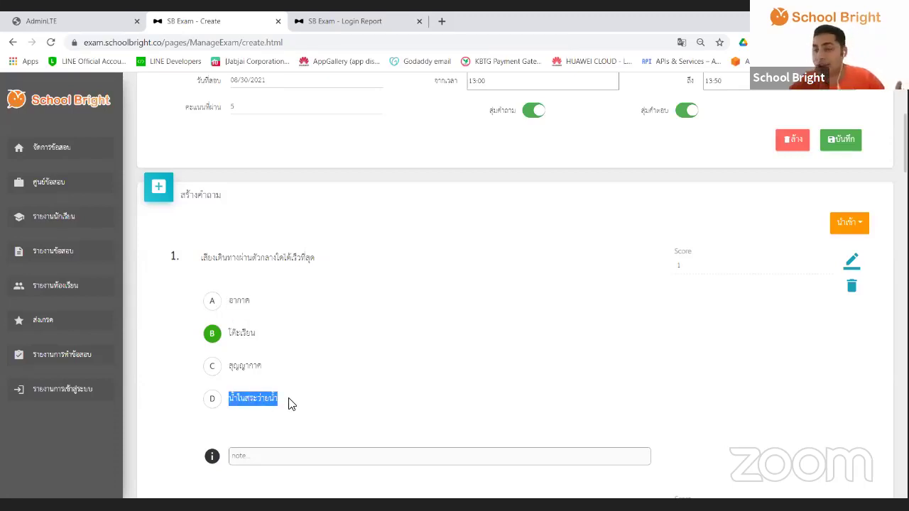
drag(256, 332, 239, 325)
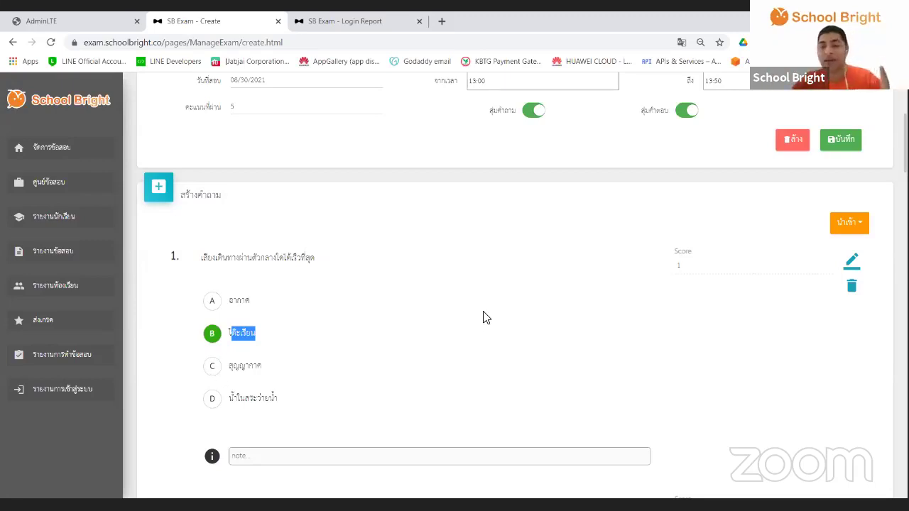
Step: Turn off question randomisation (สุ่มคำถาม) and answer randomisation (สุ่มคำตอบ) in the exam conditions, and check the order of the questions
scroll(491, 320, up, 3)
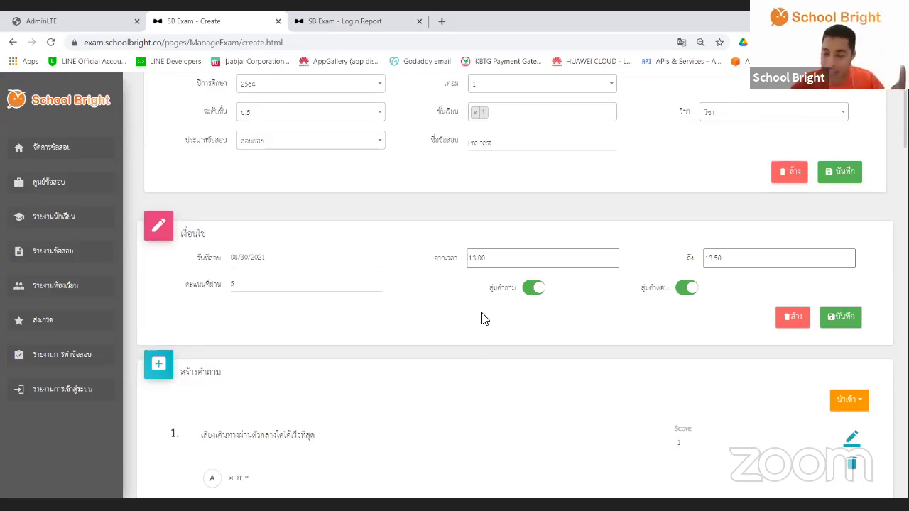
click(533, 288)
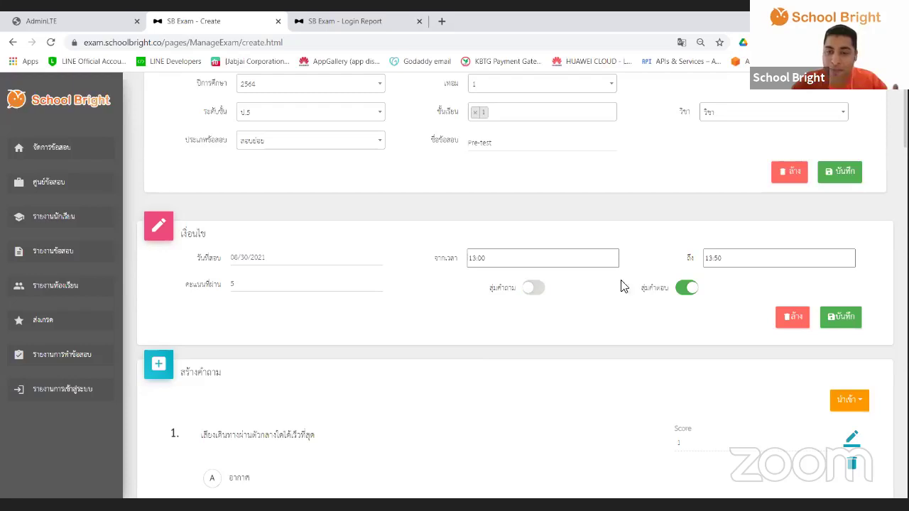
click(693, 292)
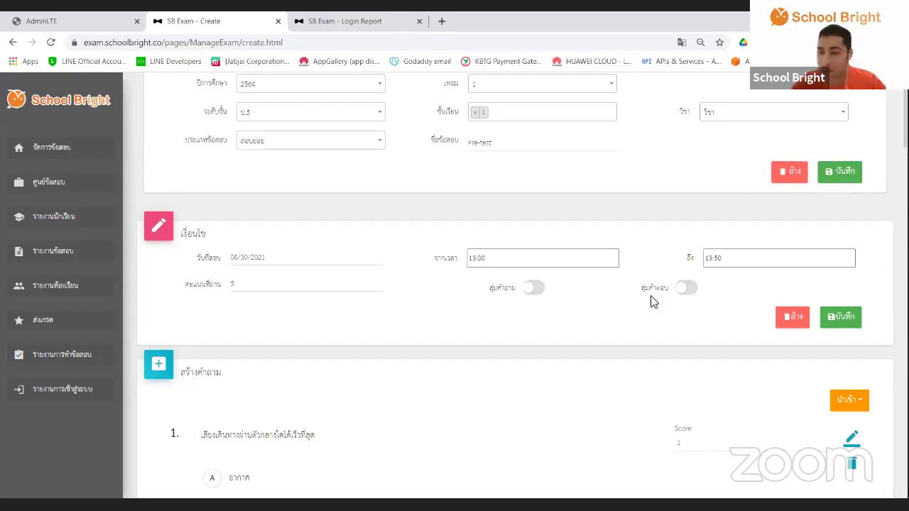
scroll(434, 302, down, 3)
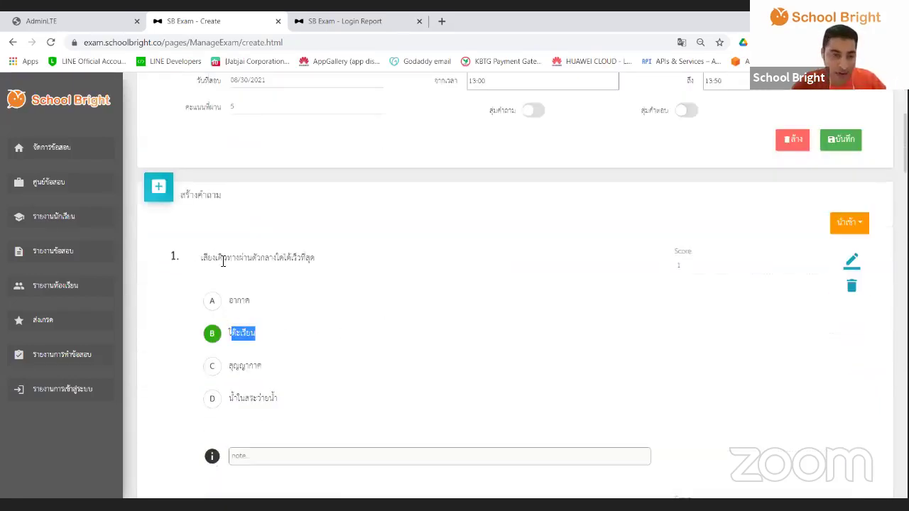
scroll(242, 270, down, 4)
scroll(250, 272, up, 1)
scroll(250, 272, up, 5)
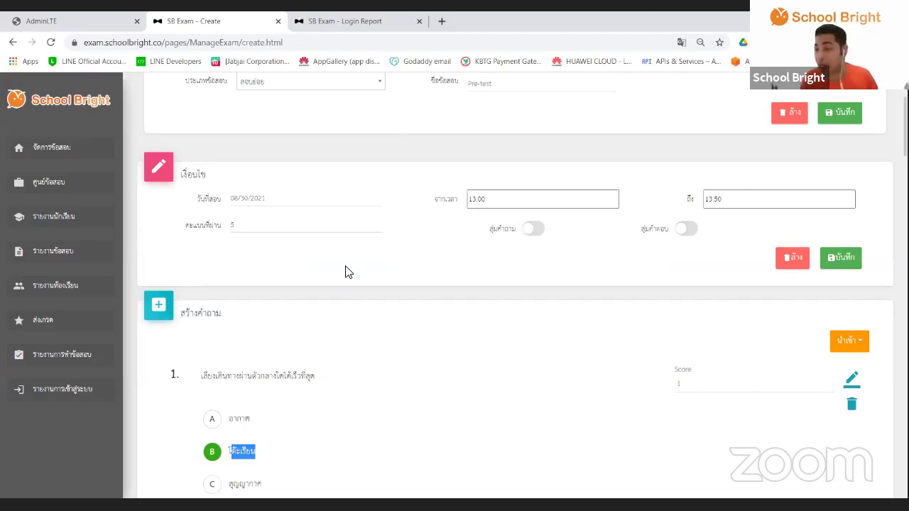
Step: Turn question randomisation (สุ่มคำถาม) and answer randomisation (สุ่มคำตอบ) back on, and highlight the exam's condition fields
click(530, 234)
scroll(530, 235, down, 2)
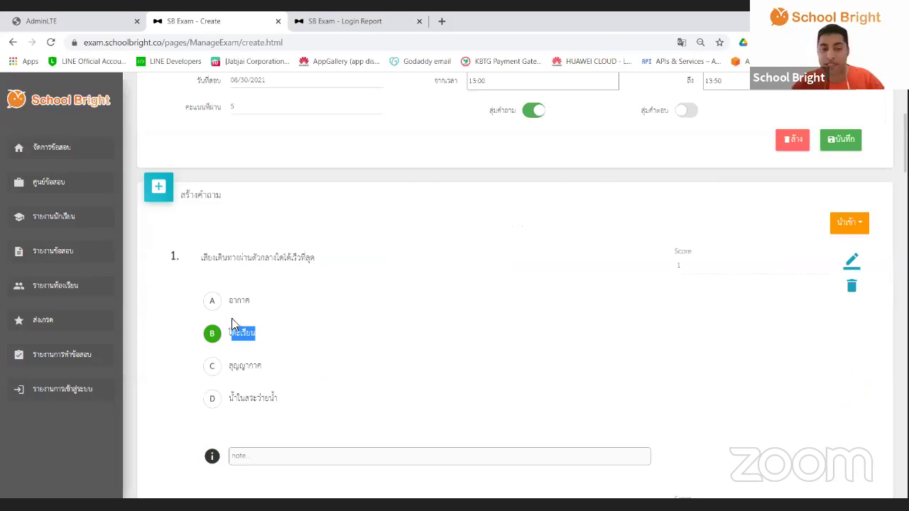
scroll(637, 319, up, 2)
click(684, 229)
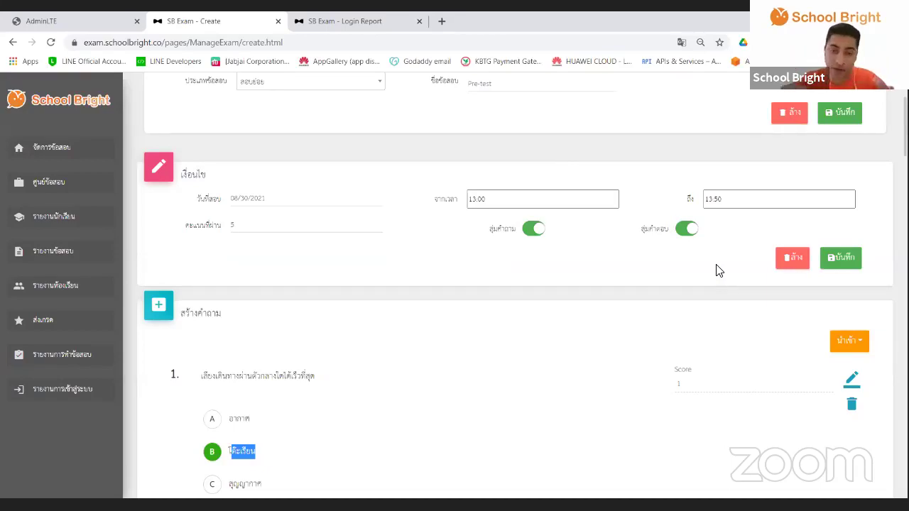
scroll(778, 285, up, 3)
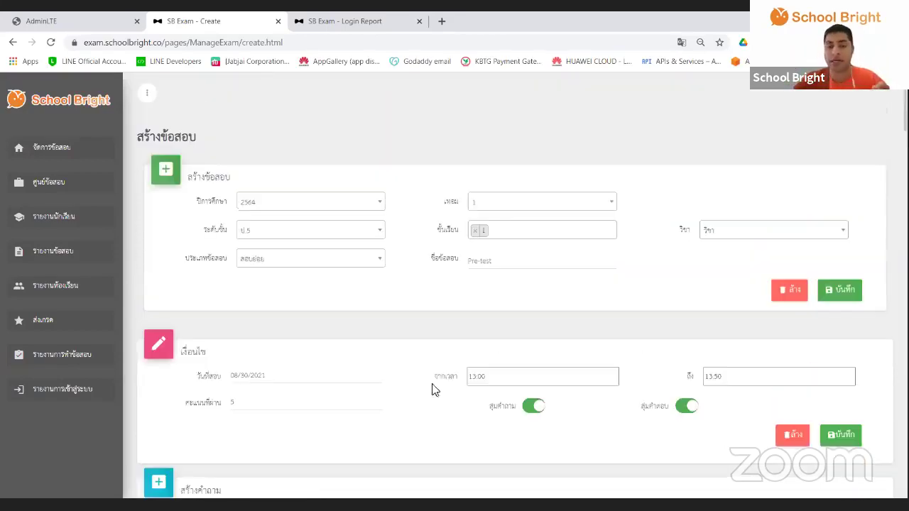
drag(210, 376, 645, 424)
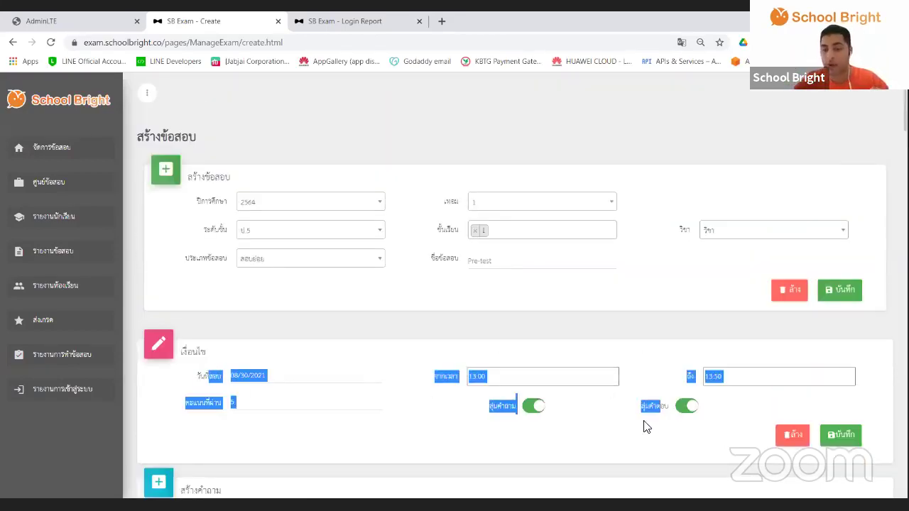
click(631, 443)
scroll(622, 420, down, 2)
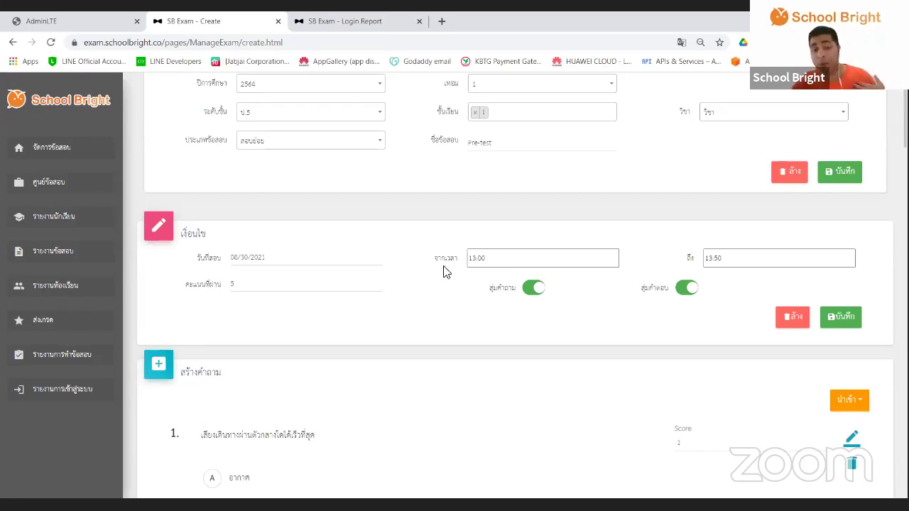
Step: Set the exam's start time (จากเวลา) to 06:00 in the conditions
click(504, 258)
click(504, 282)
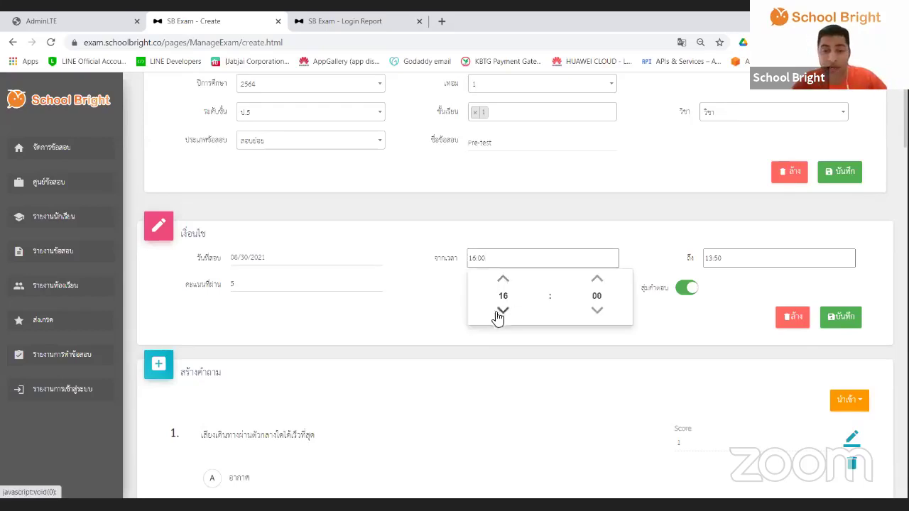
click(505, 312)
click(505, 312)
click(504, 312)
click(505, 313)
click(503, 313)
click(503, 312)
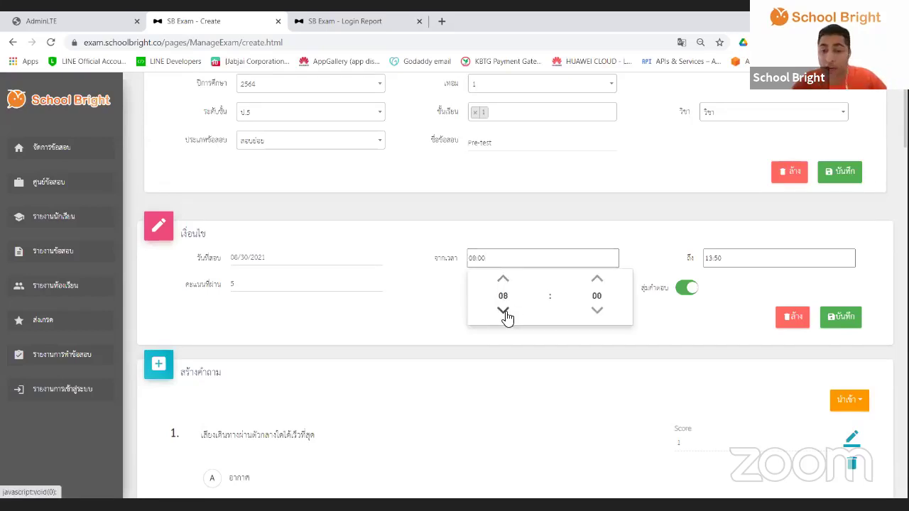
click(504, 312)
click(503, 313)
click(504, 312)
click(503, 282)
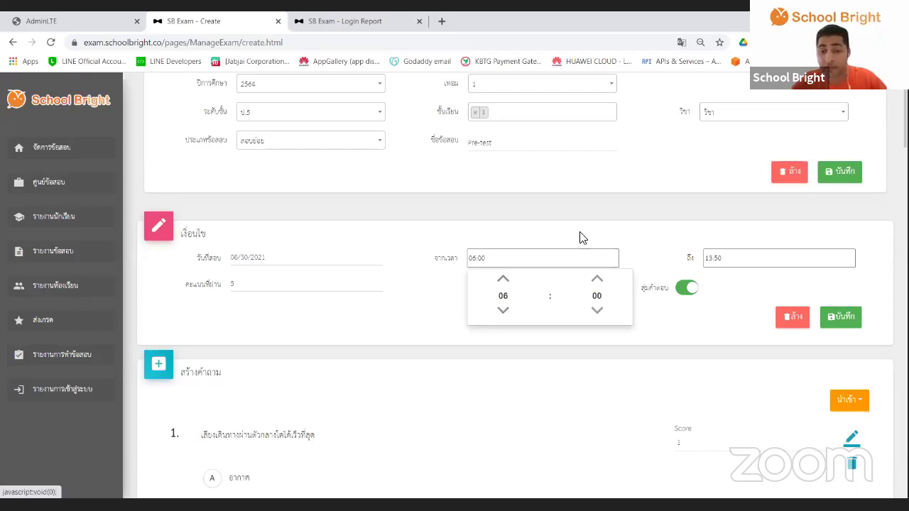
click(583, 236)
Step: Set the exam's end time (ถึง) to 20:50 in the conditions
click(767, 261)
click(742, 284)
click(742, 283)
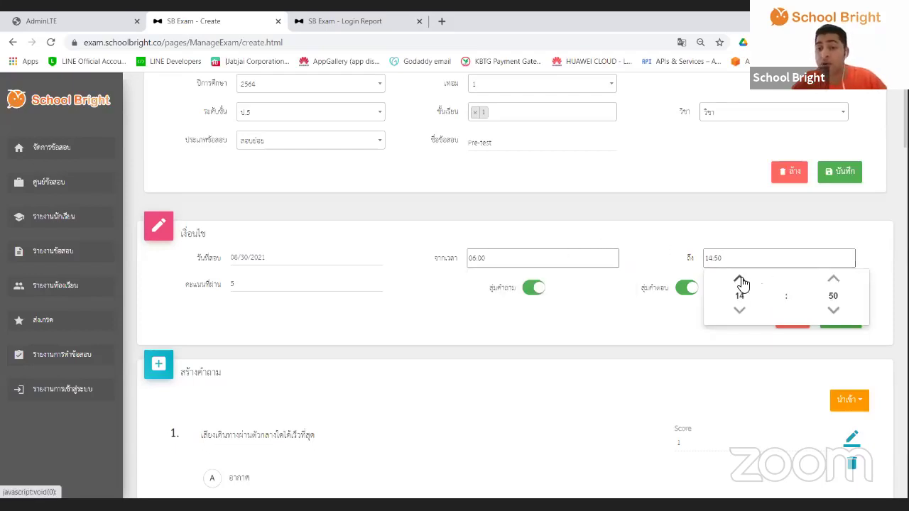
click(741, 283)
click(741, 283)
click(741, 283)
click(741, 284)
click(741, 283)
click(634, 260)
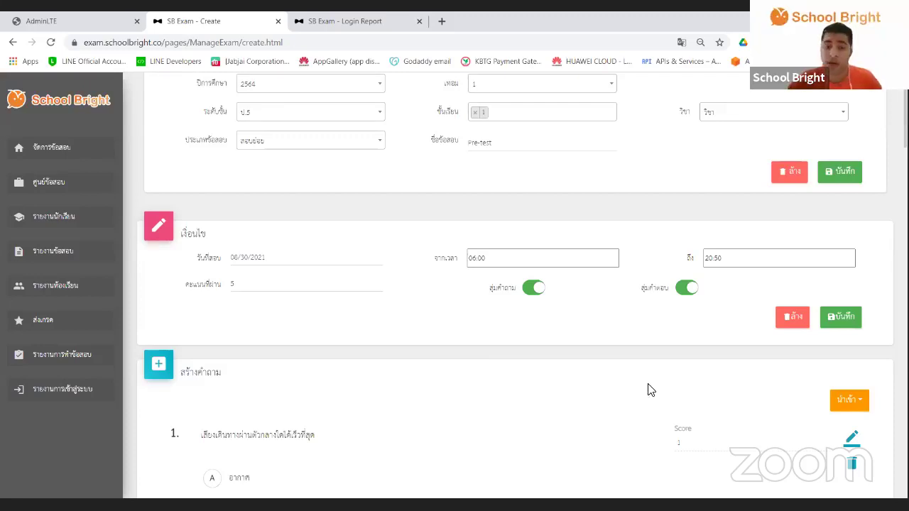
Step: Review the exam's start and end time conditions and look through its list of questions
drag(433, 259, 459, 261)
double_click(690, 257)
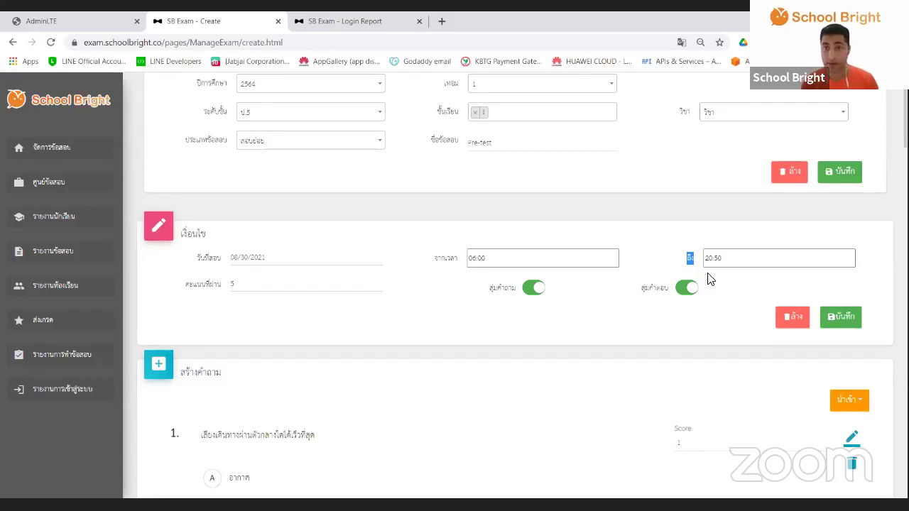
scroll(341, 355, down, 2)
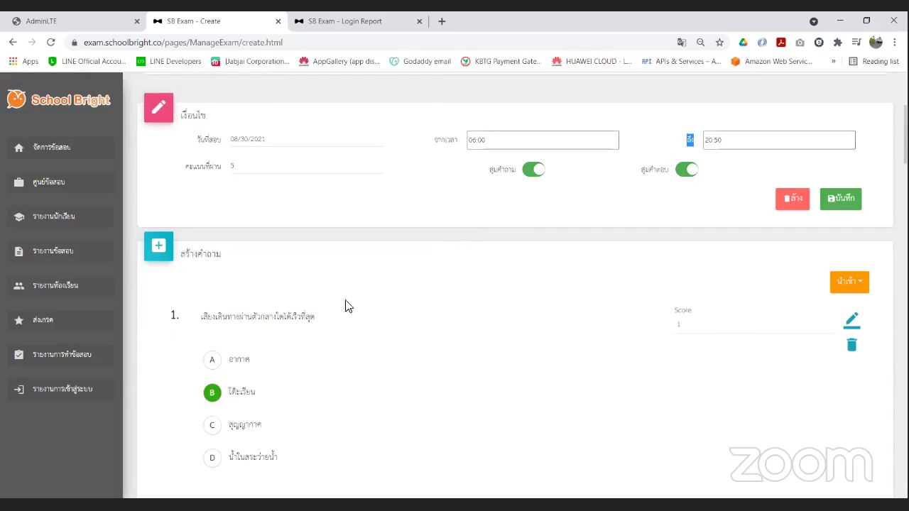
scroll(356, 328, down, 1)
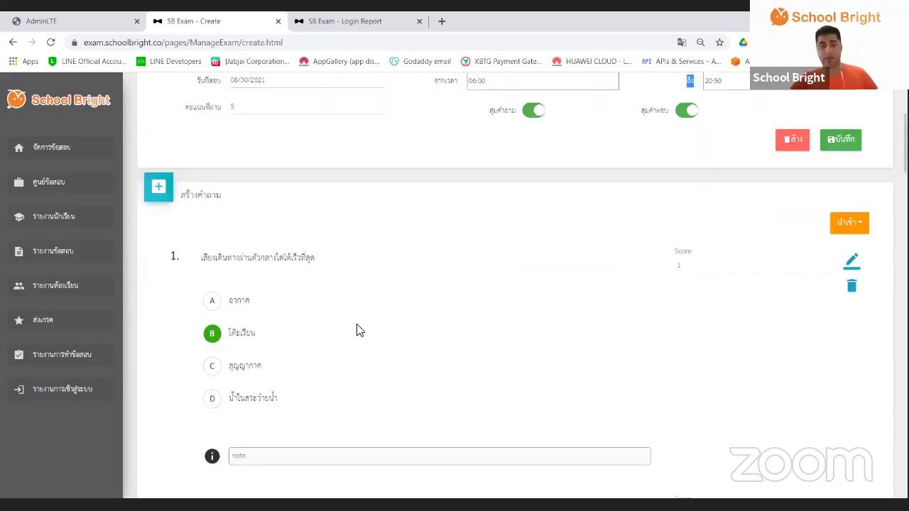
scroll(359, 326, up, 4)
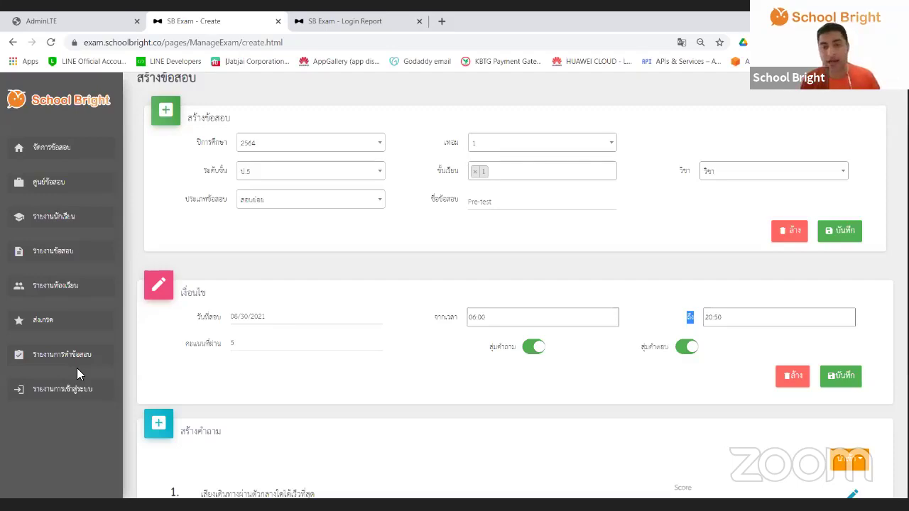
scroll(319, 308, down, 2)
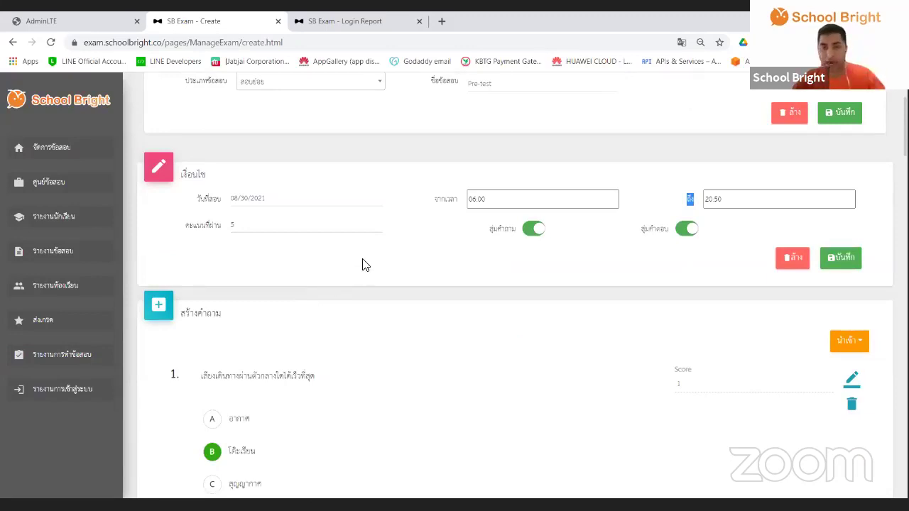
scroll(280, 295, down, 4)
scroll(345, 284, up, 1)
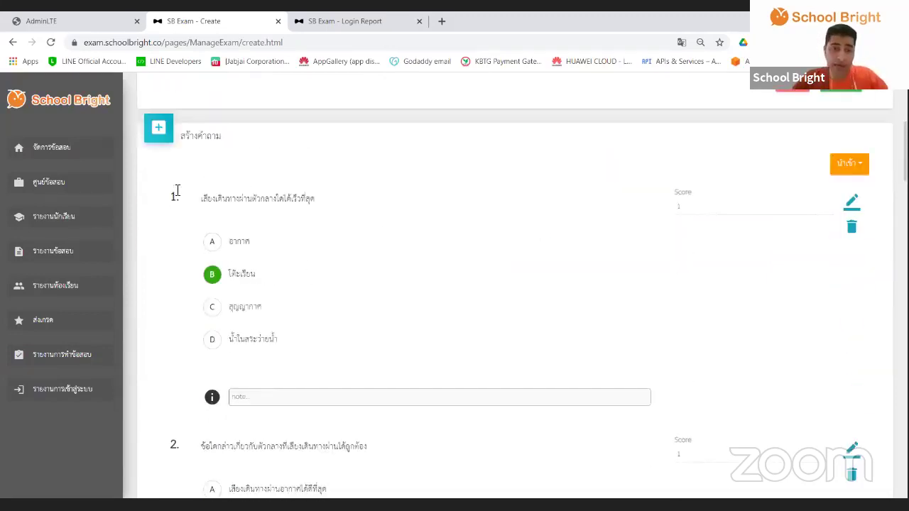
scroll(338, 272, down, 20)
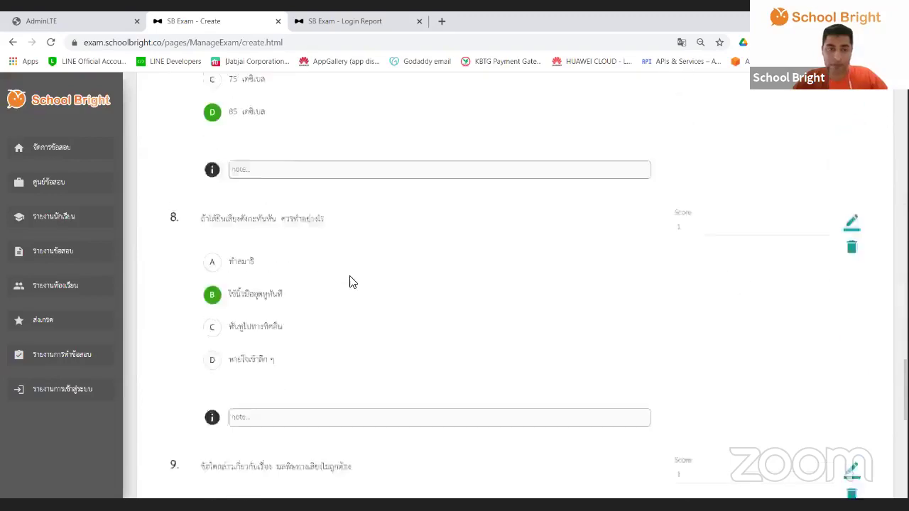
scroll(393, 298, up, 20)
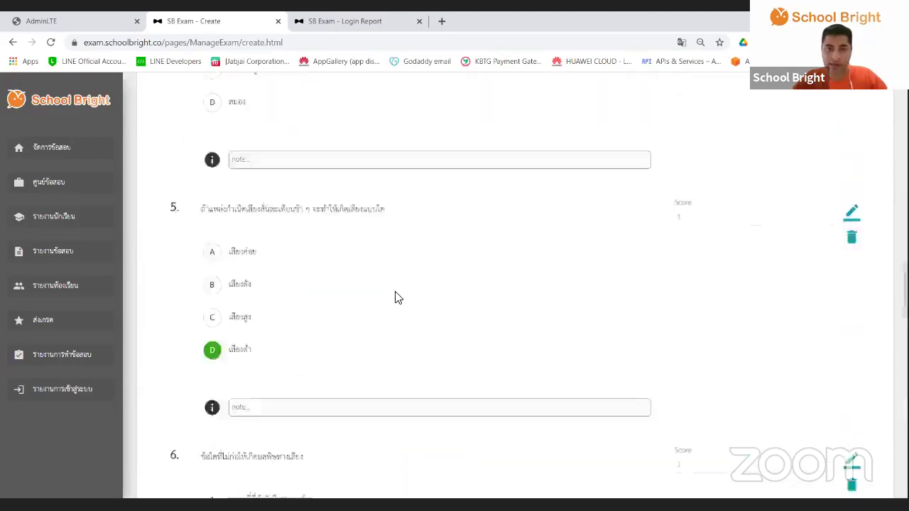
Step: Return to the exam management list (จัดการข้อสอบ), point out the existing exams and start creating a new exam
click(62, 148)
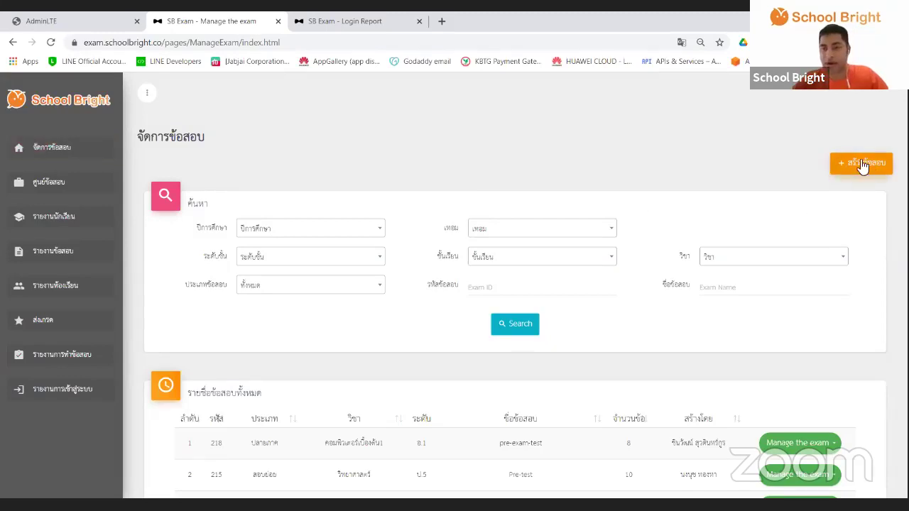
drag(209, 441, 602, 484)
click(568, 373)
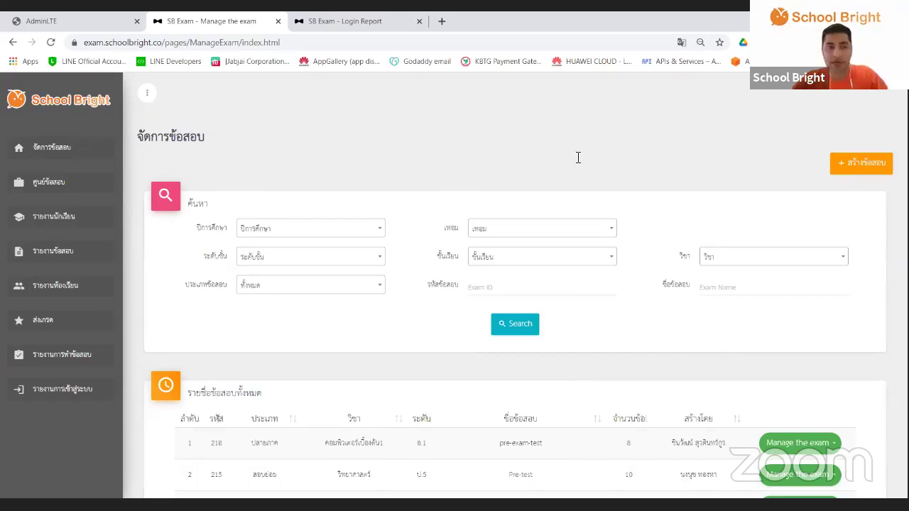
click(871, 164)
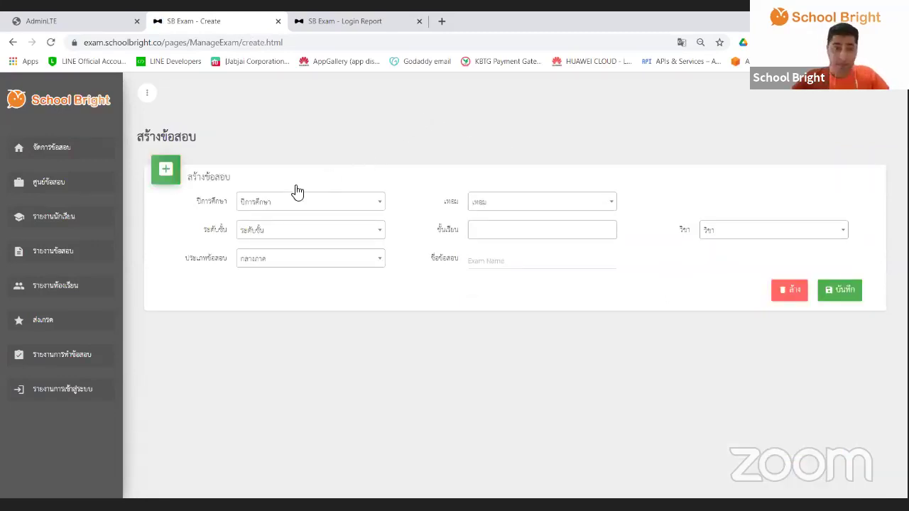
Step: Set the new exam's academic year (ปีการศึกษา) to 2564 and its term (เทอม) to 1
click(276, 207)
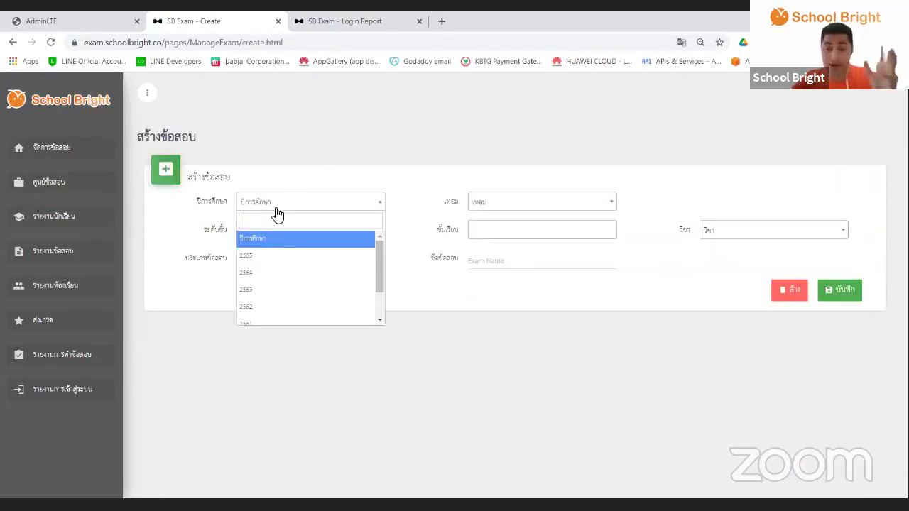
click(263, 273)
click(502, 204)
click(482, 256)
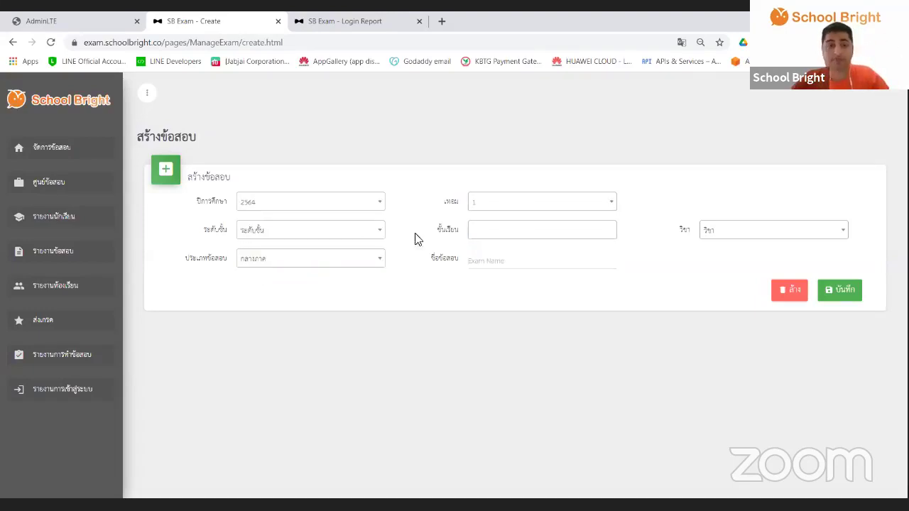
Step: Set the new exam's grade level (ระดับชั้น) to ป.1 and add classrooms (ชั้นเรียน) 1 and 2
click(269, 241)
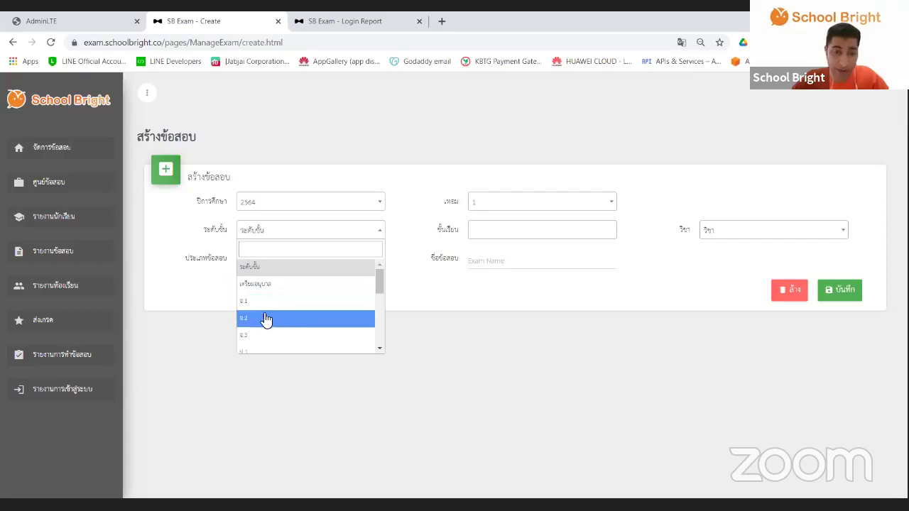
scroll(257, 326, down, 2)
click(250, 296)
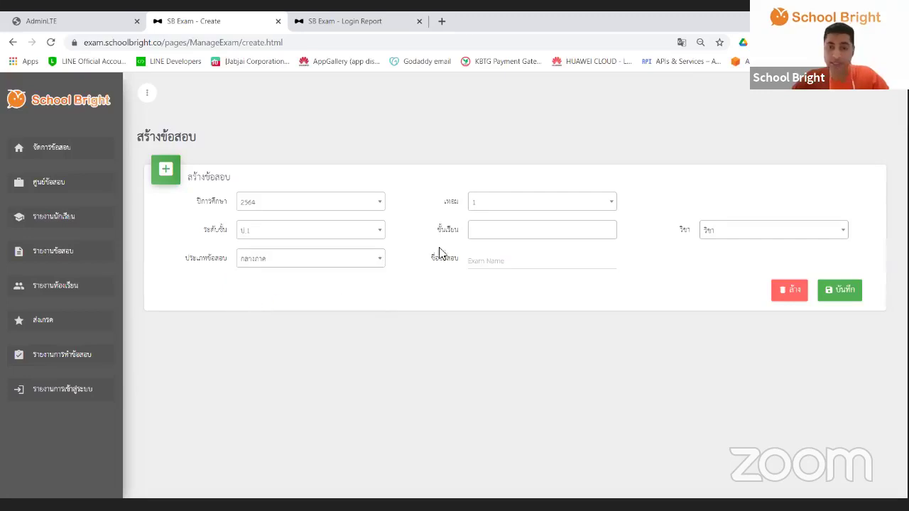
click(487, 231)
click(479, 254)
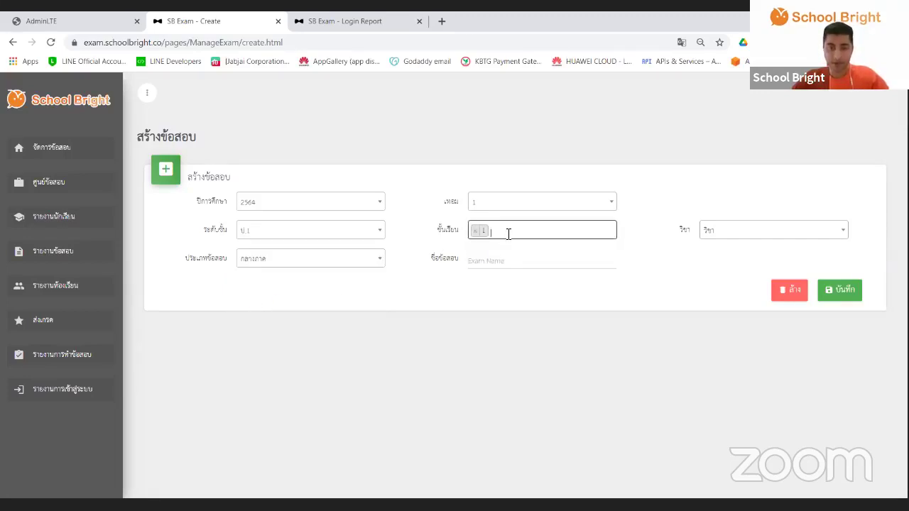
click(507, 234)
click(497, 262)
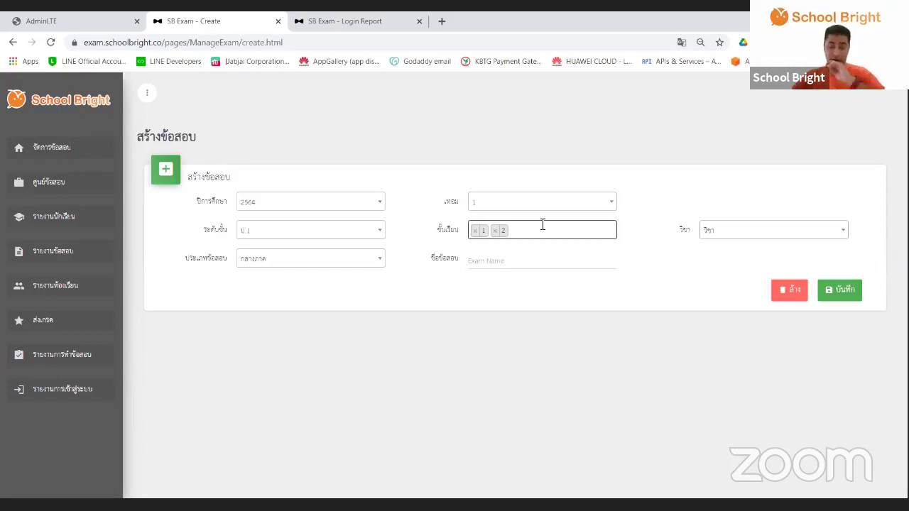
Step: Set the new exam's subject (วิชา) to ท11101-ภาษาไทย and its exam type (ประเภทข้อสอบ) to แบบฝึกหัด/การบ้าน
click(734, 235)
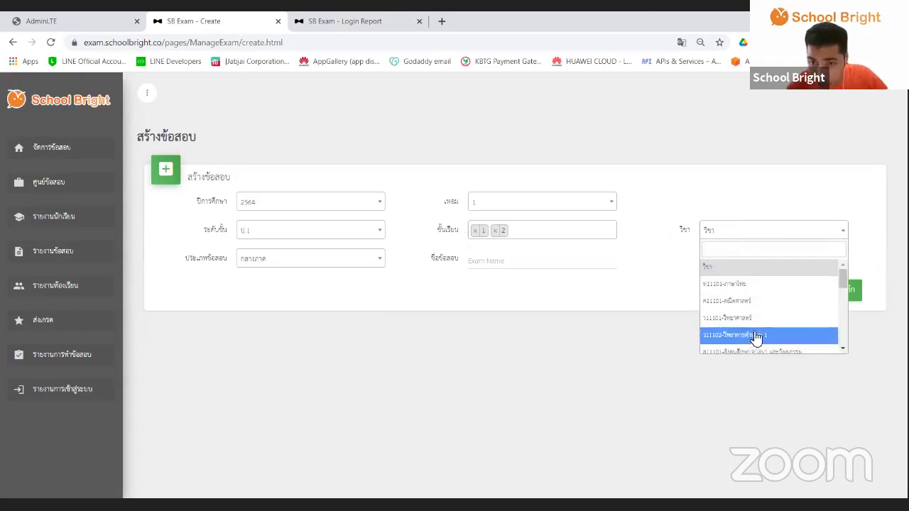
click(742, 284)
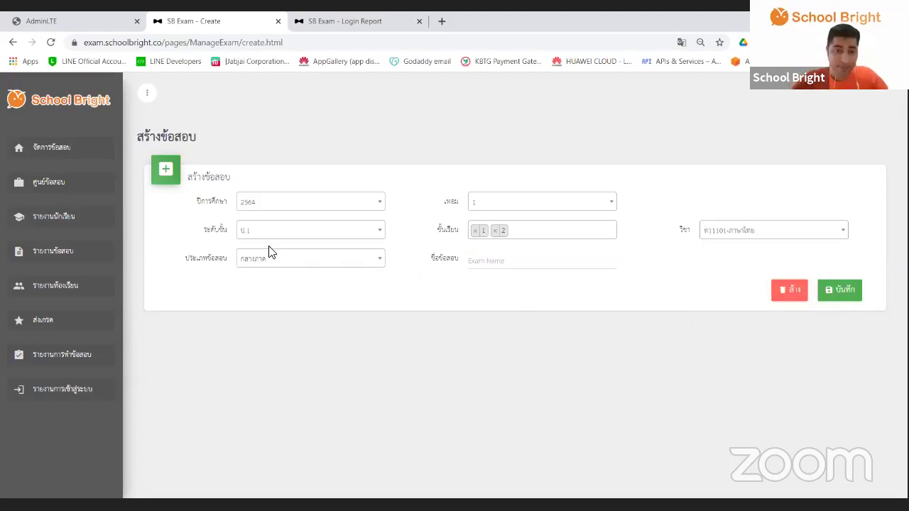
click(257, 264)
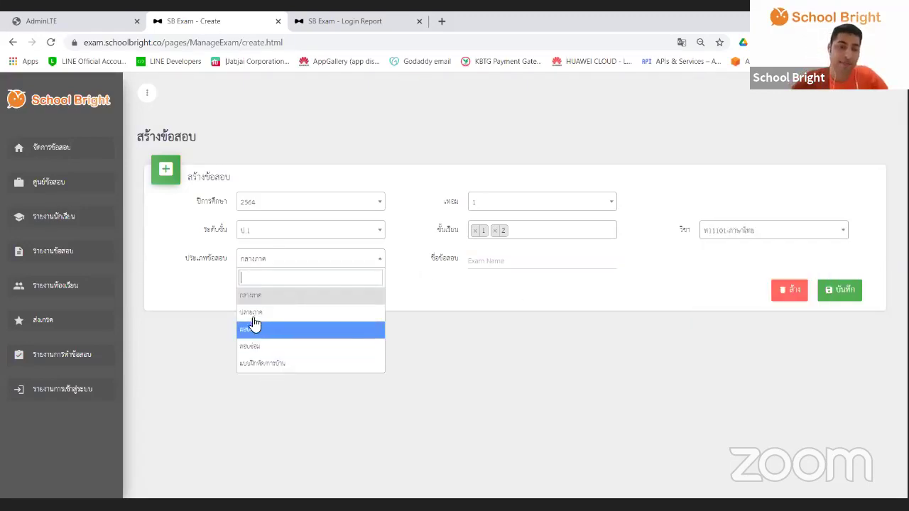
click(261, 366)
Step: Fill in the exam name (ชื่อข้อสอบ) with the person's first name followed by "tester"
click(542, 260)
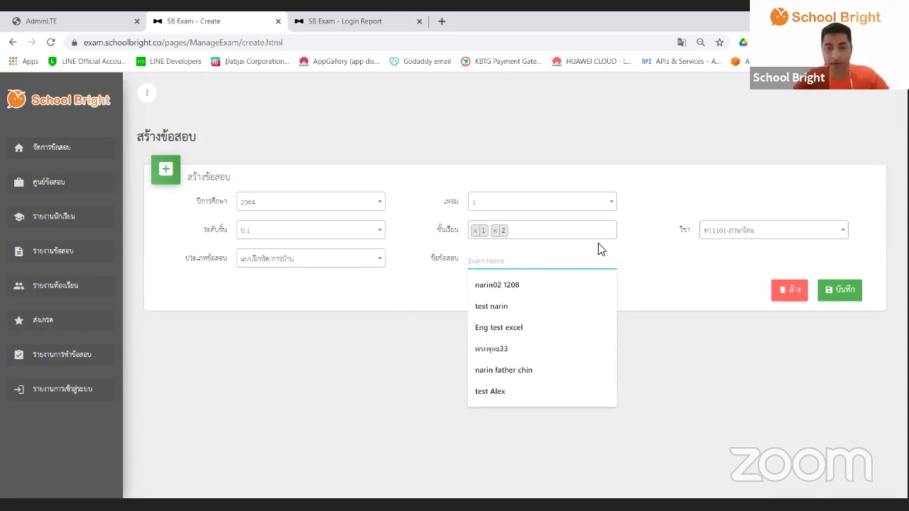
text(Narin Pre-te)
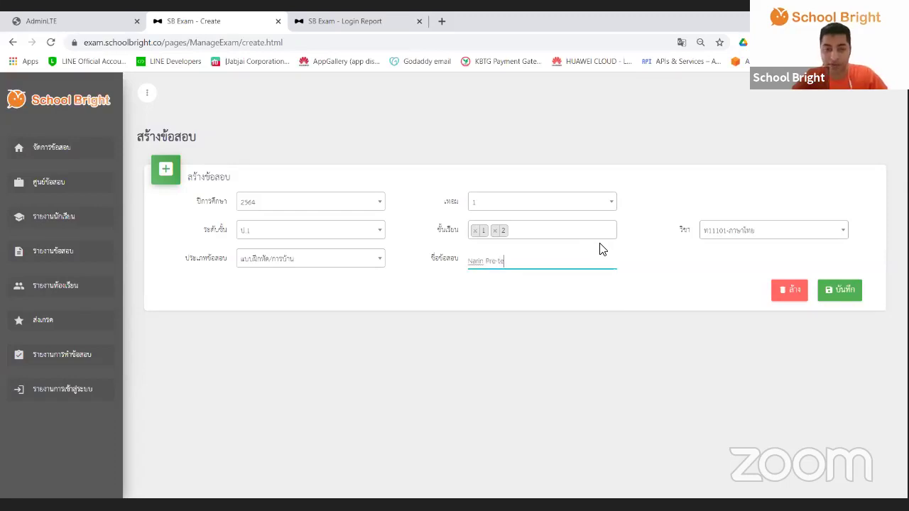
text(st)
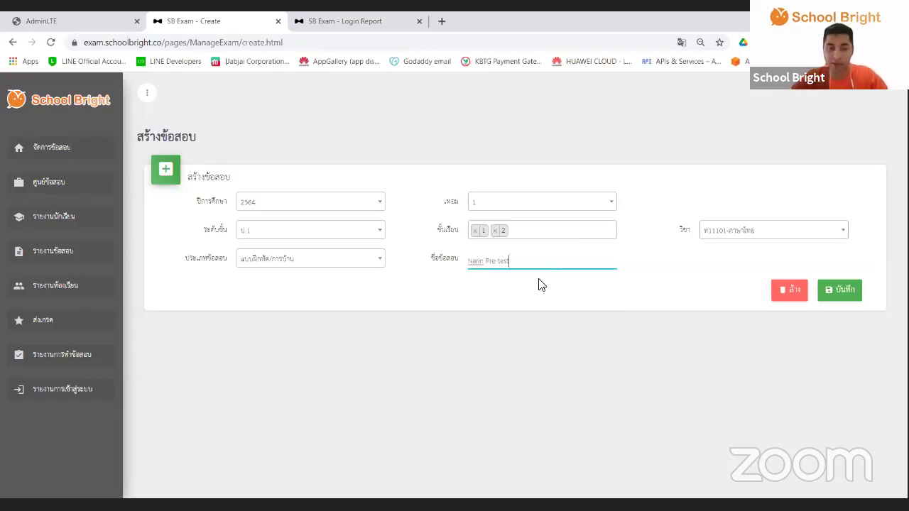
triple_click(516, 261)
click(517, 261)
drag(517, 261, 487, 266)
text(Post)
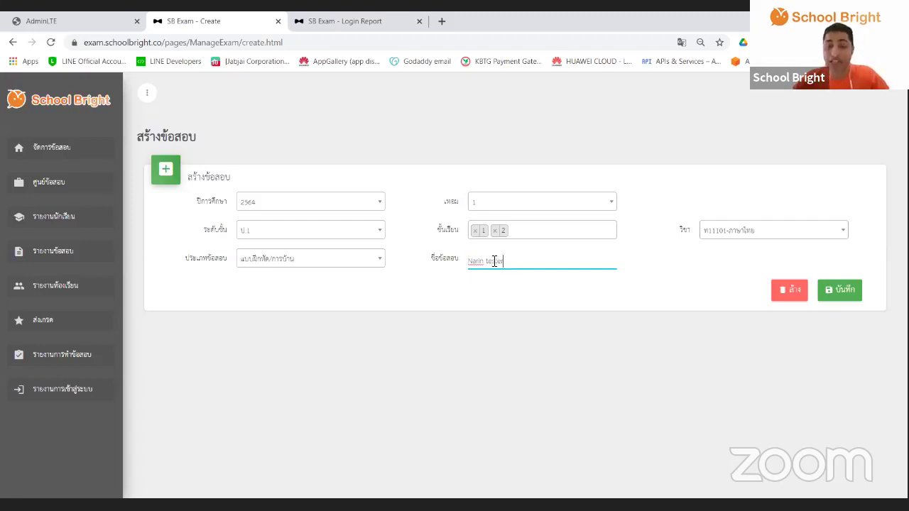
drag(504, 262, 462, 265)
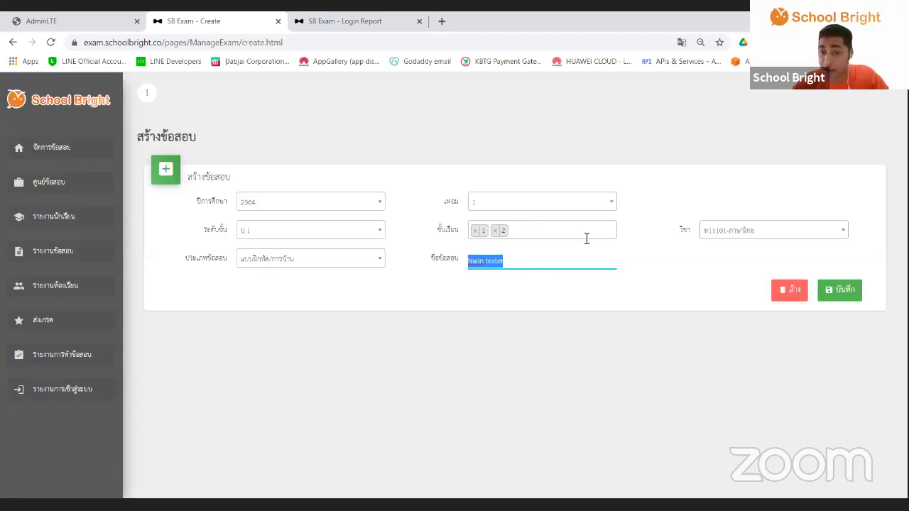
click(588, 265)
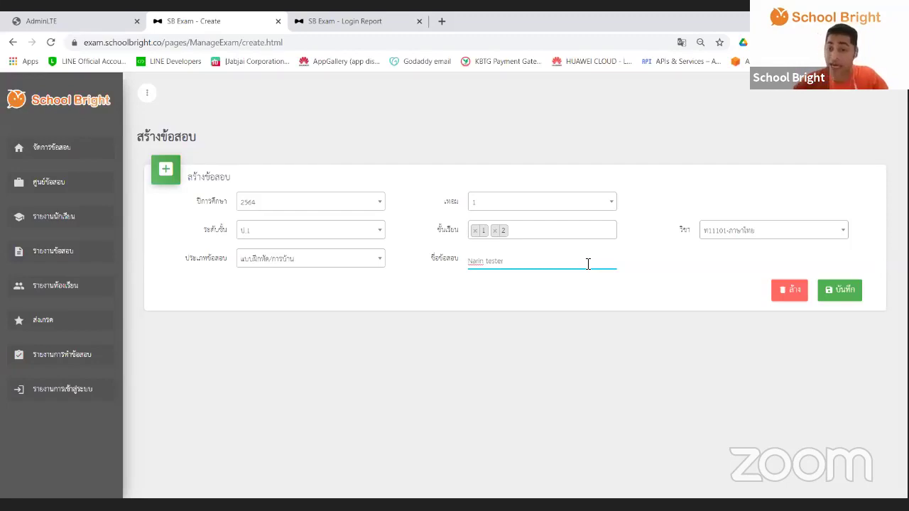
Step: Remove classroom 2 from the exam, add it back and reselect the subject ท11101-ภาษาไทย
click(495, 230)
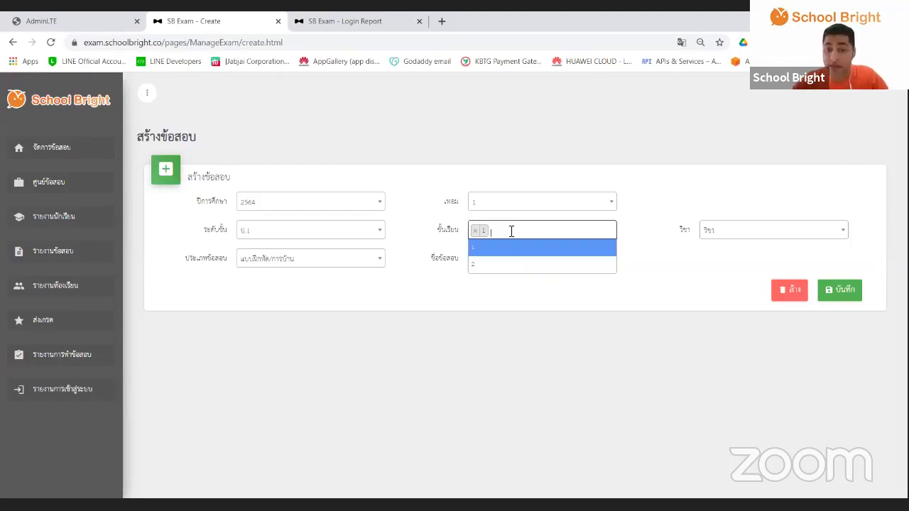
click(515, 241)
click(502, 265)
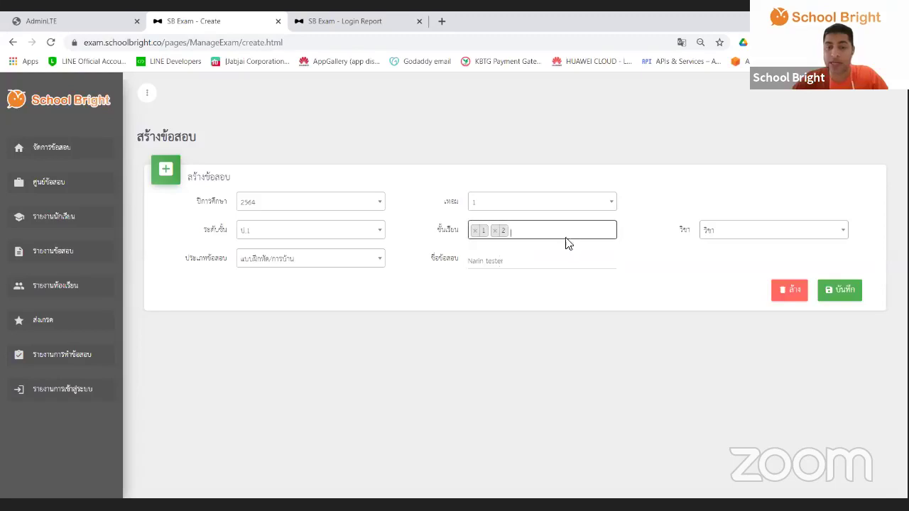
click(717, 235)
click(726, 281)
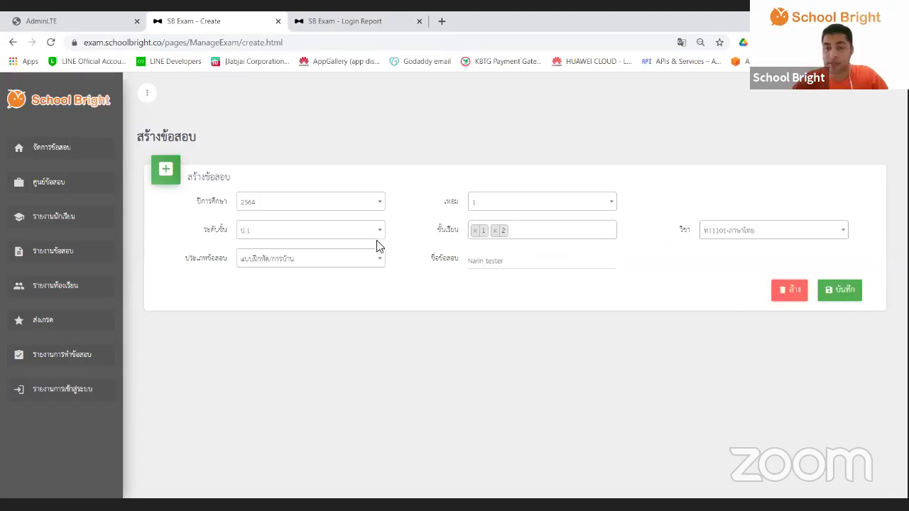
Step: Save the new exam's basic details and confirm the save
click(845, 299)
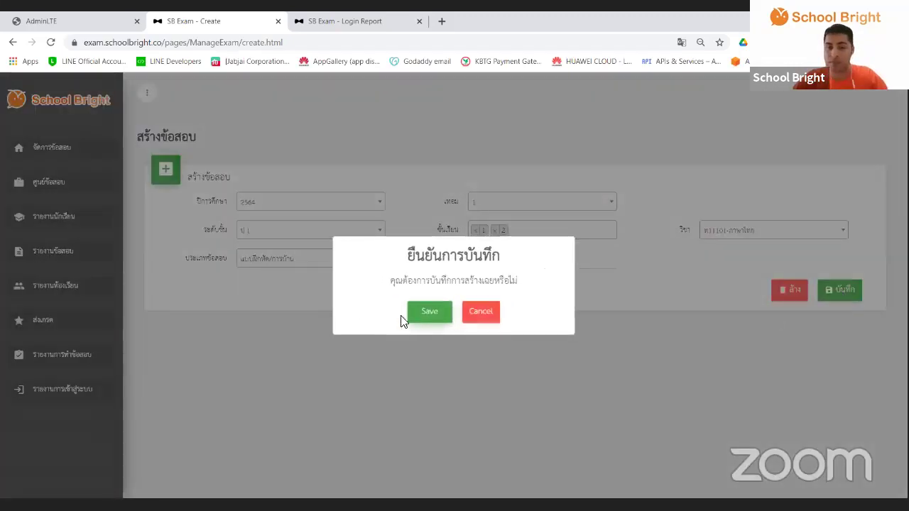
click(411, 316)
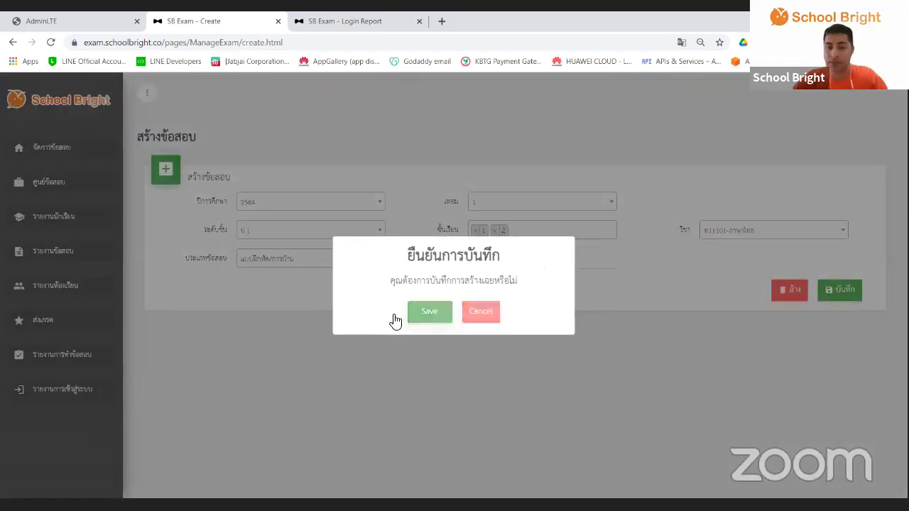
click(454, 334)
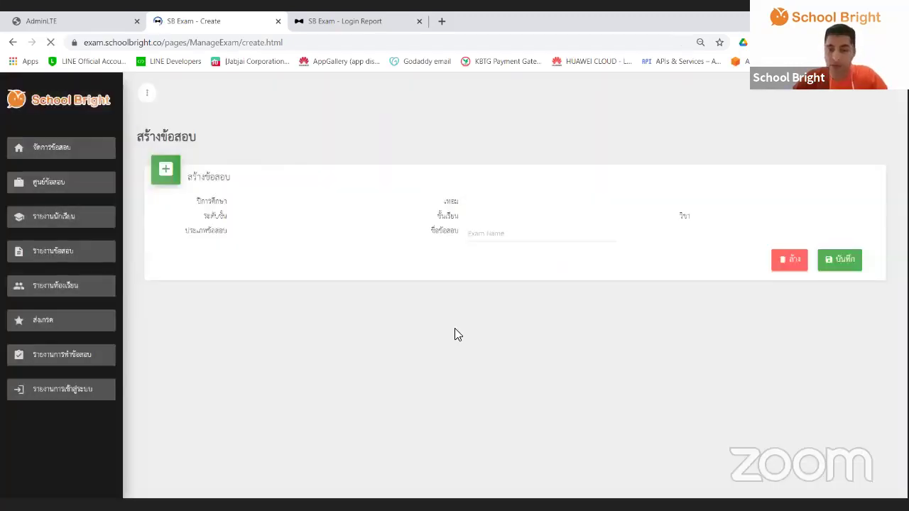
Step: Set the exam date (วันที่สอบ) to 08/30/2021 and the exam time from 14:51 to 15:51
click(260, 376)
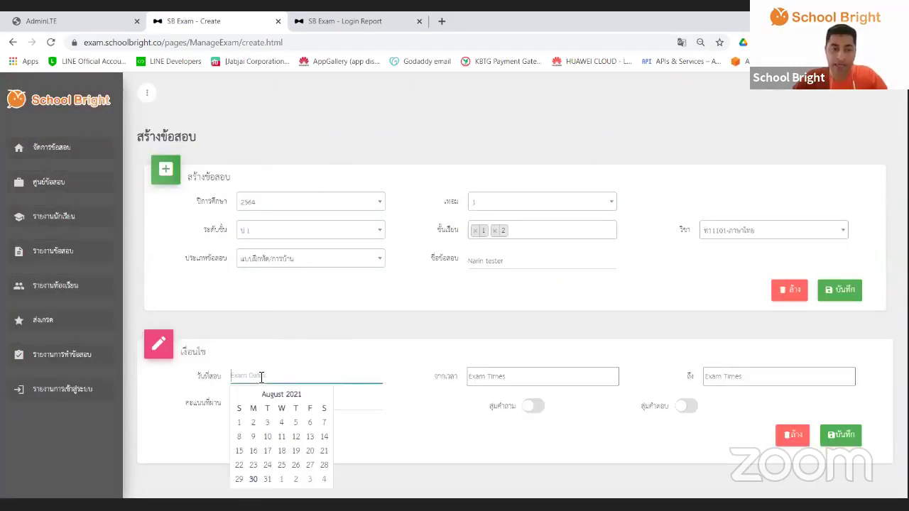
click(254, 480)
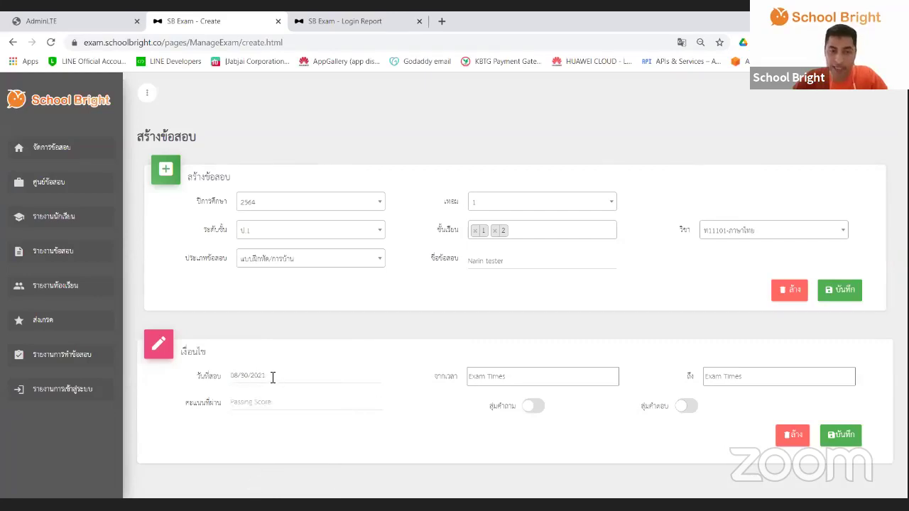
click(504, 377)
click(525, 359)
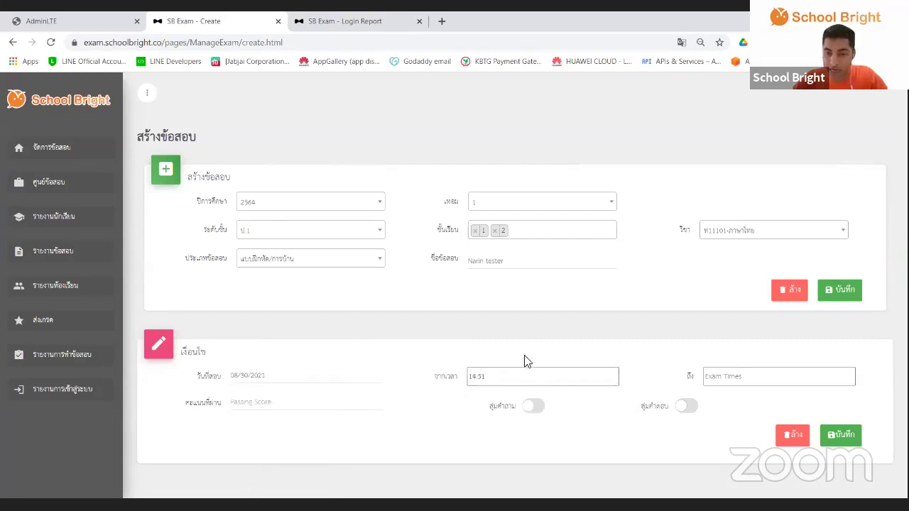
click(731, 378)
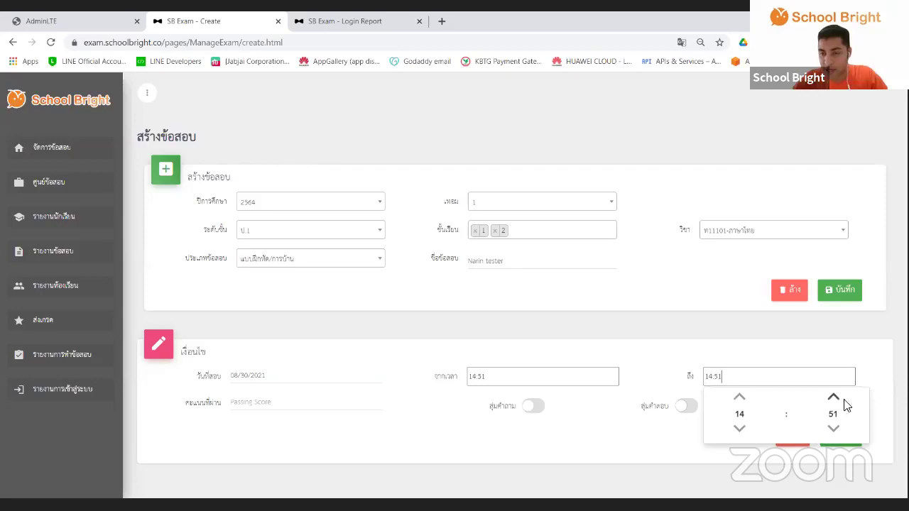
click(738, 396)
click(722, 357)
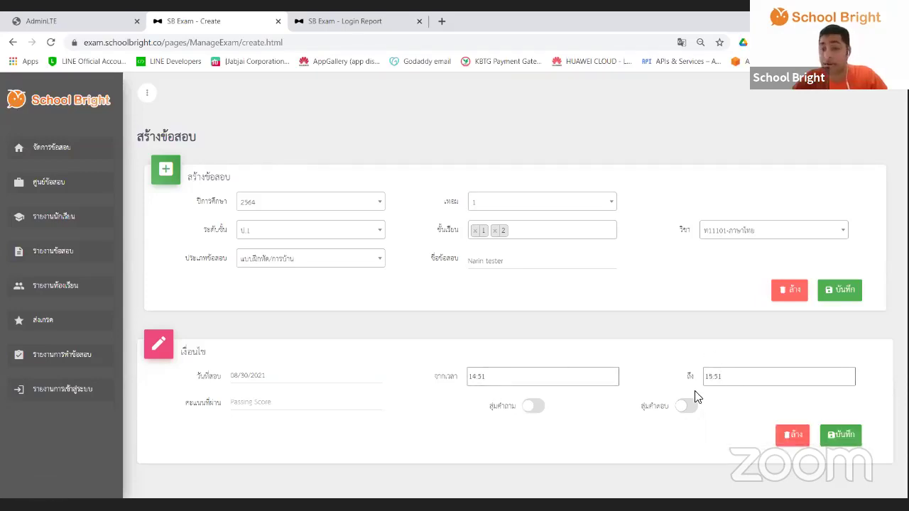
Step: Set the passing score (คะแนนที่ผ่าน) to 1 and enable random questions (สุ่มคำถาม) and random answers (สุ่มคำตอบ)
click(263, 404)
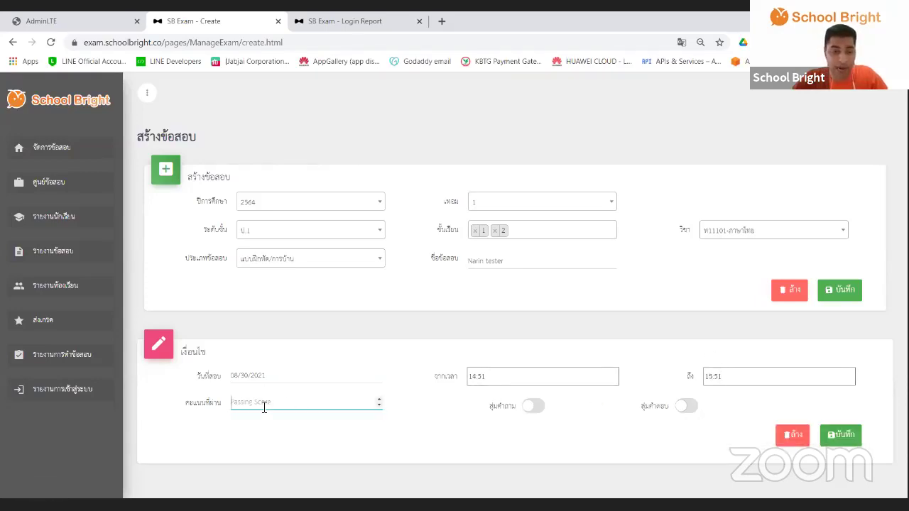
text(1)
click(346, 335)
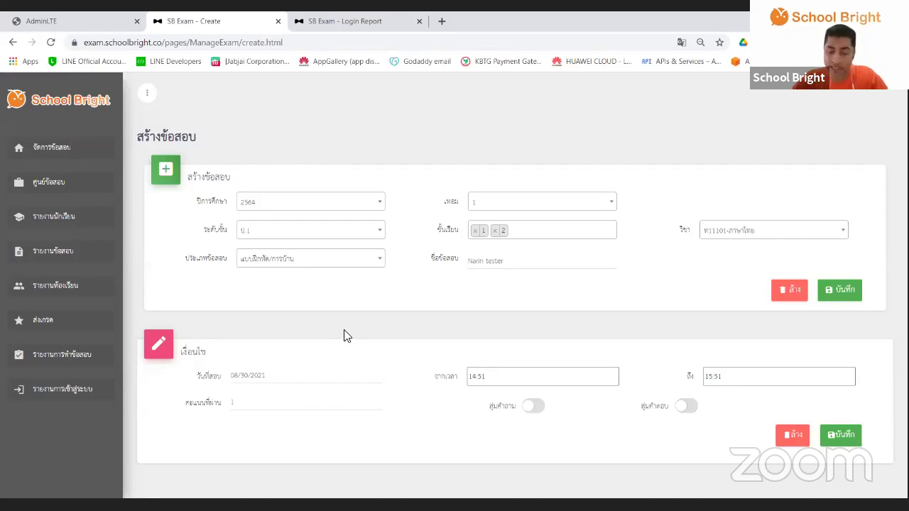
click(537, 408)
click(685, 408)
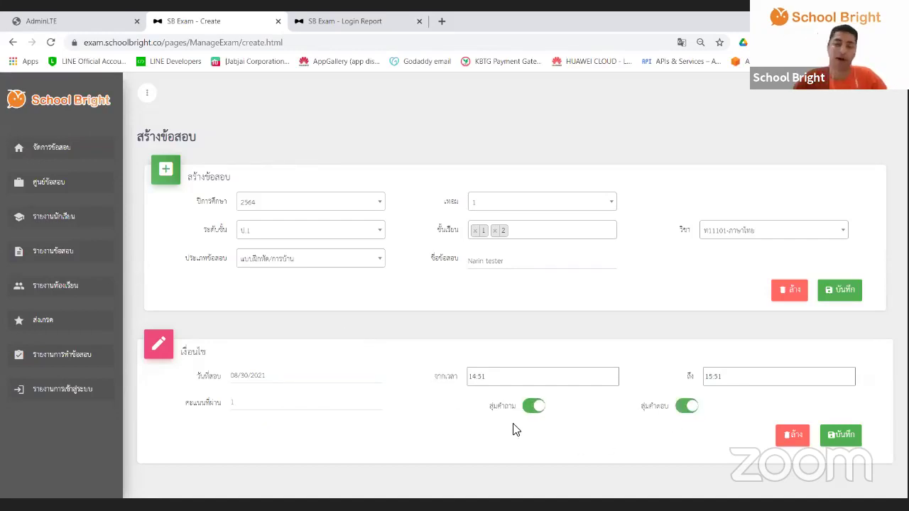
Step: Turn the random question and random answer options off and back on
click(537, 406)
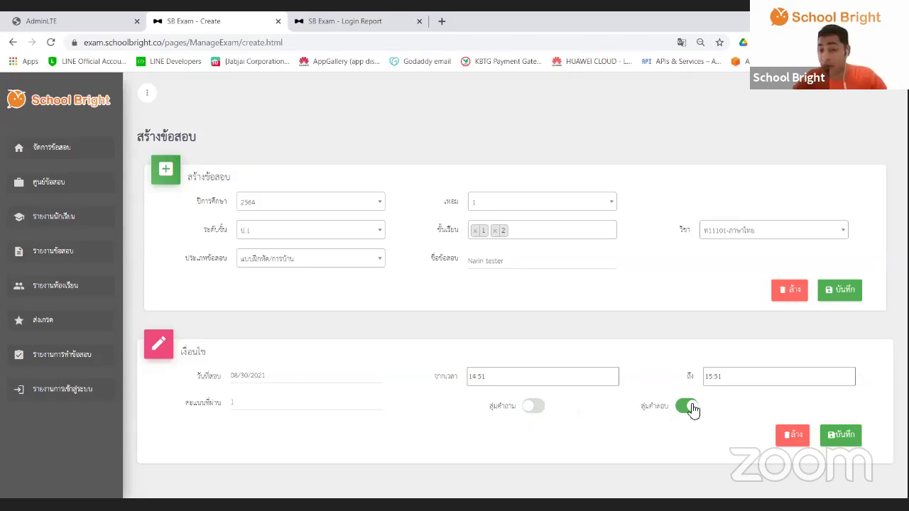
click(689, 408)
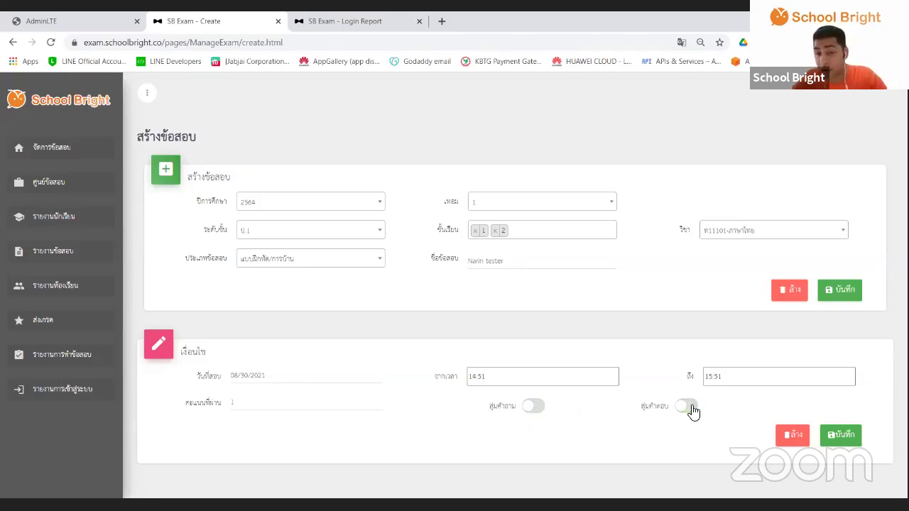
click(532, 407)
click(687, 406)
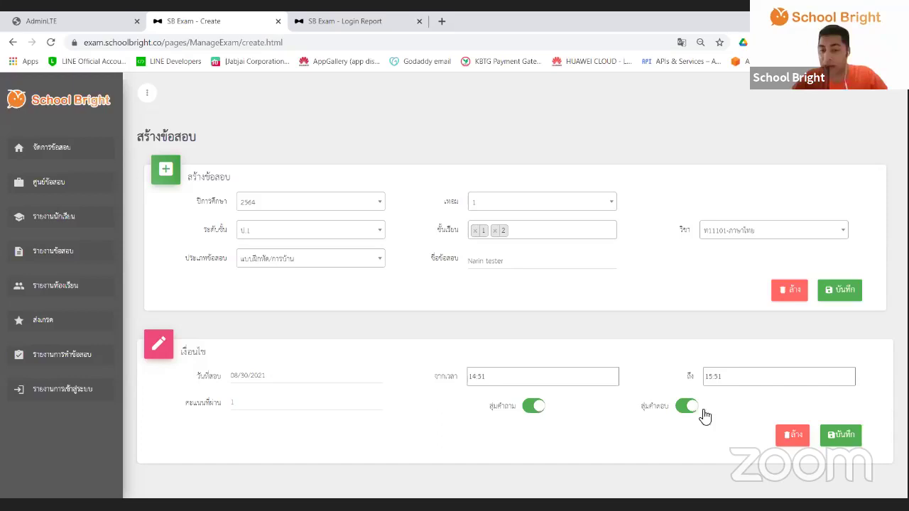
Step: Save the exam conditions (เงื่อนไข) and confirm the save
click(837, 435)
click(432, 306)
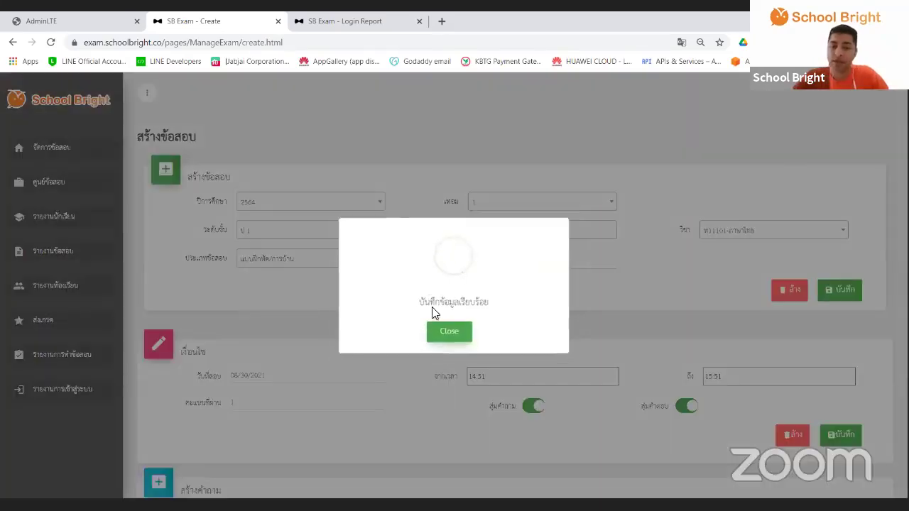
click(452, 337)
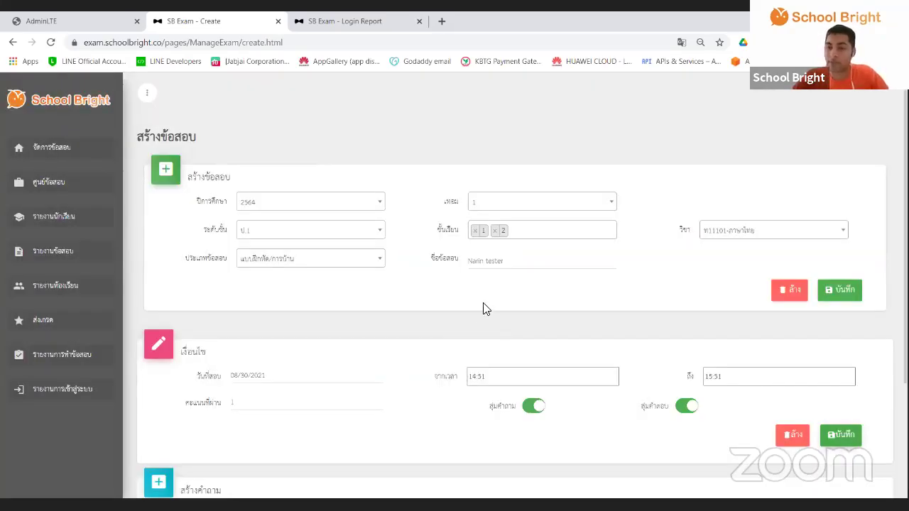
Step: Open the question import from the exam centre (นำเข้าจากศูนย์ข้อสอบ), enter exam code (รหัสข้อสอบ) 100, and close it without importing
scroll(365, 296, down, 2)
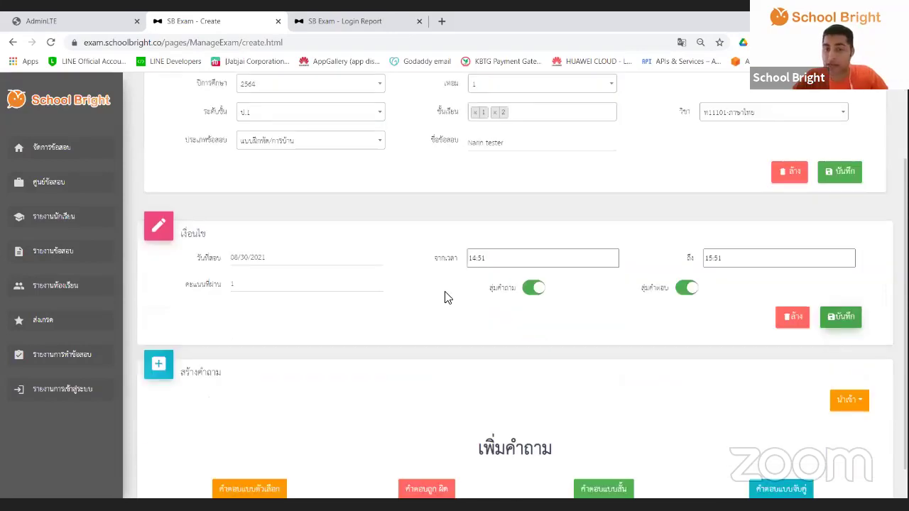
scroll(444, 297, up, 2)
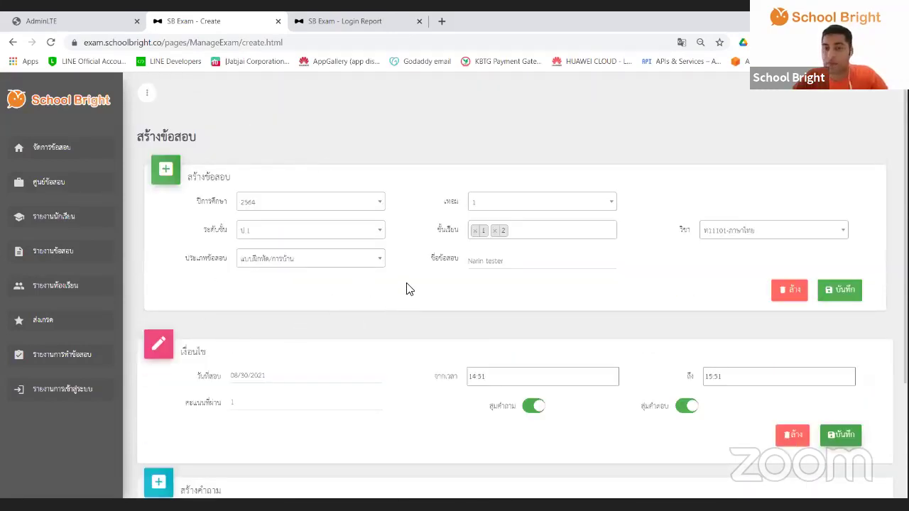
scroll(410, 284, down, 3)
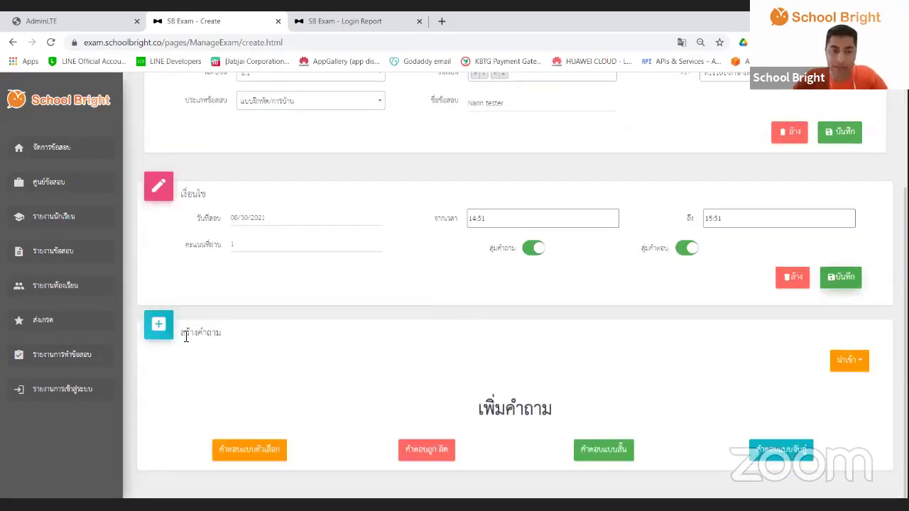
drag(182, 331, 223, 335)
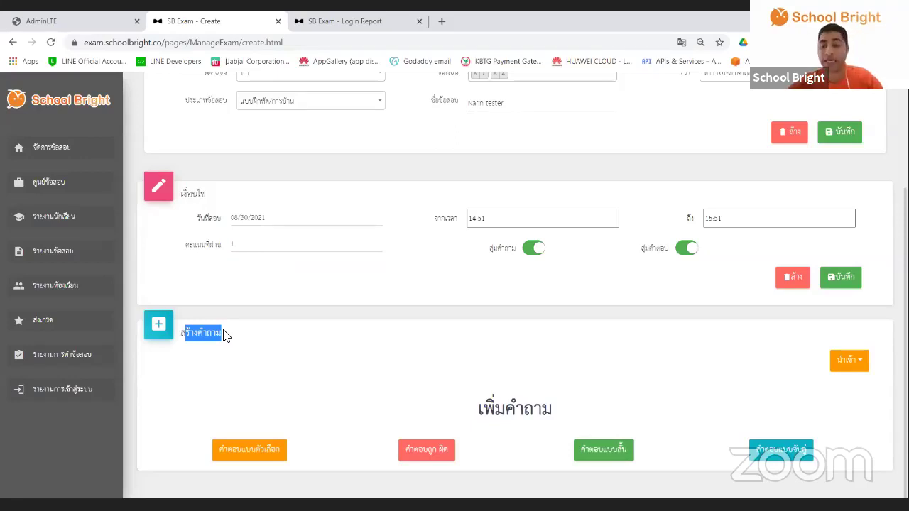
click(857, 368)
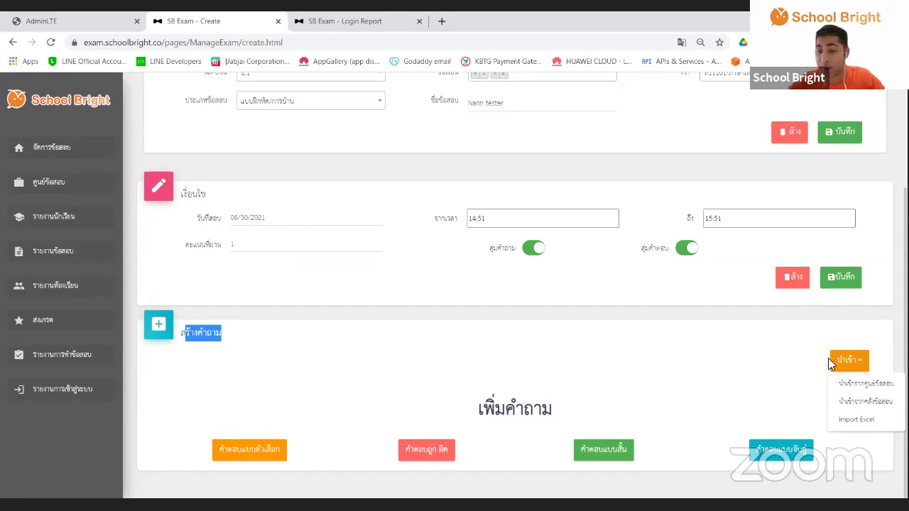
click(881, 387)
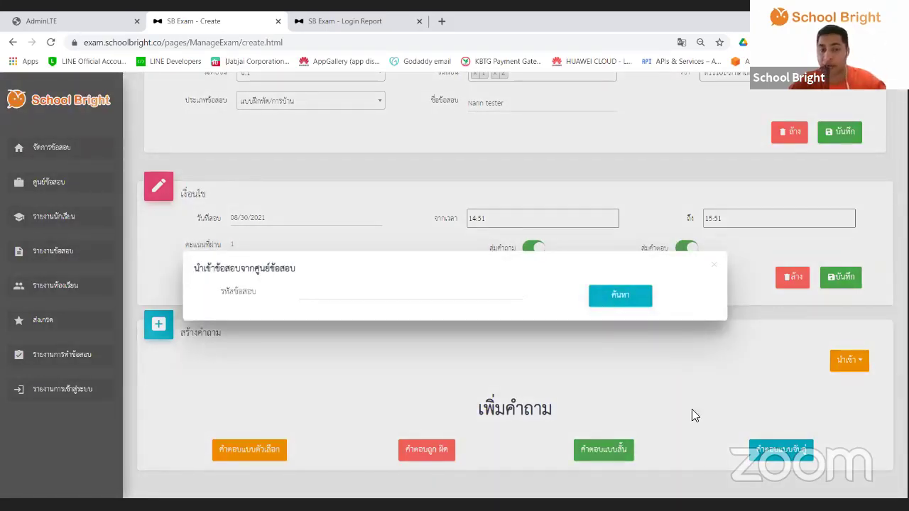
click(342, 292)
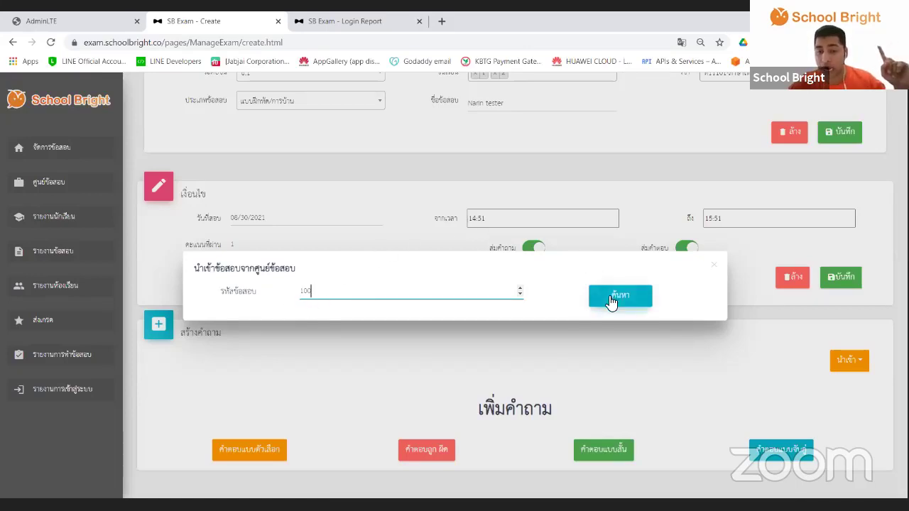
click(712, 267)
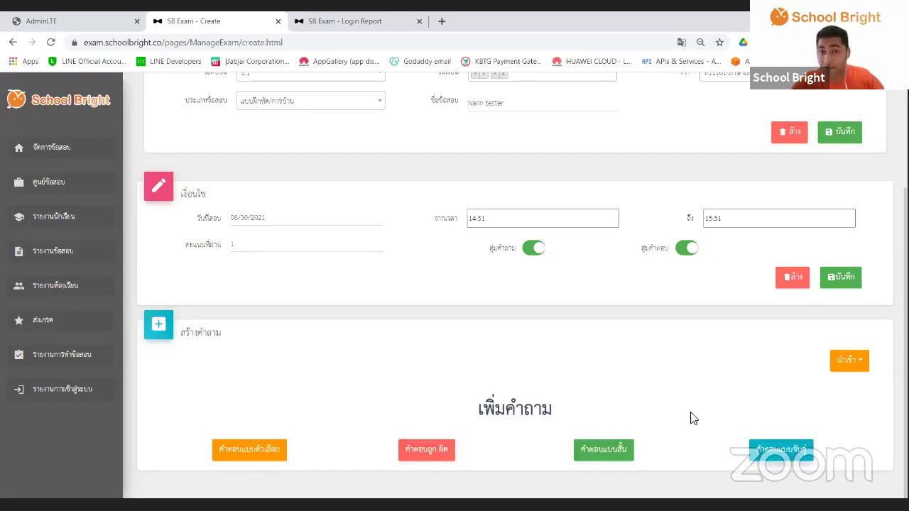
Step: Add a multiple-choice question (คำตอบแบบตัวเลือก) with the question text "เมืองหลวงประเทศไทย"
click(247, 454)
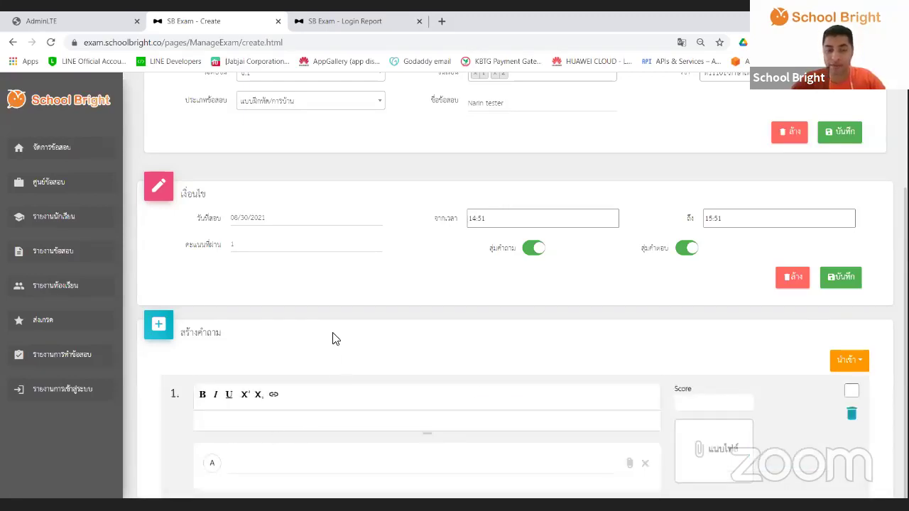
scroll(334, 312, down, 1)
scroll(338, 312, down, 1)
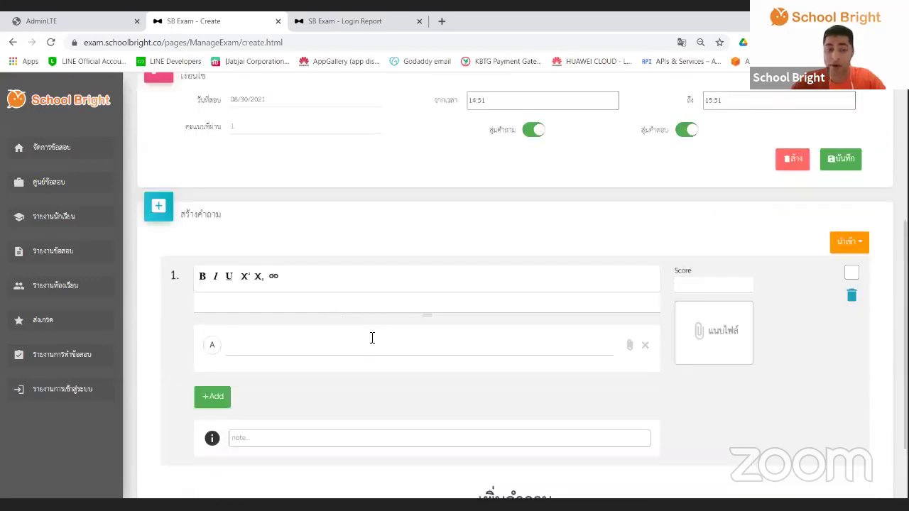
click(334, 306)
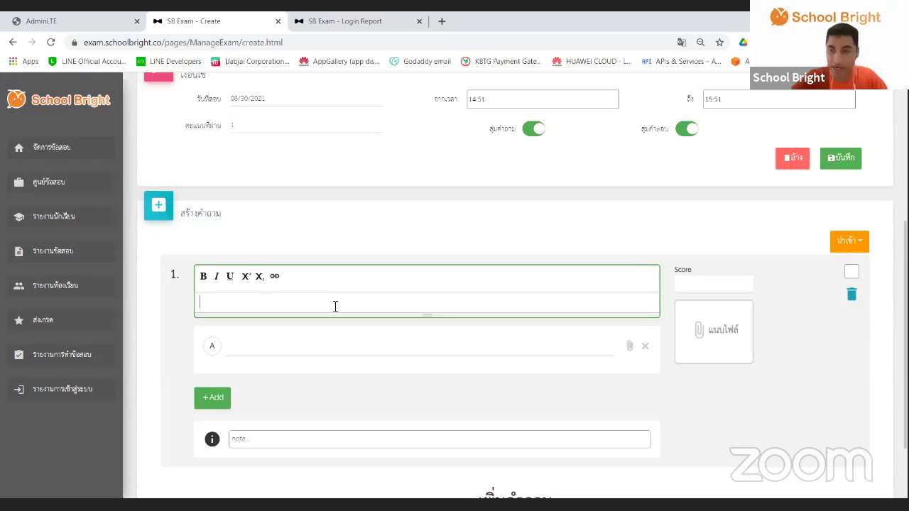
text(เมื่อพล)
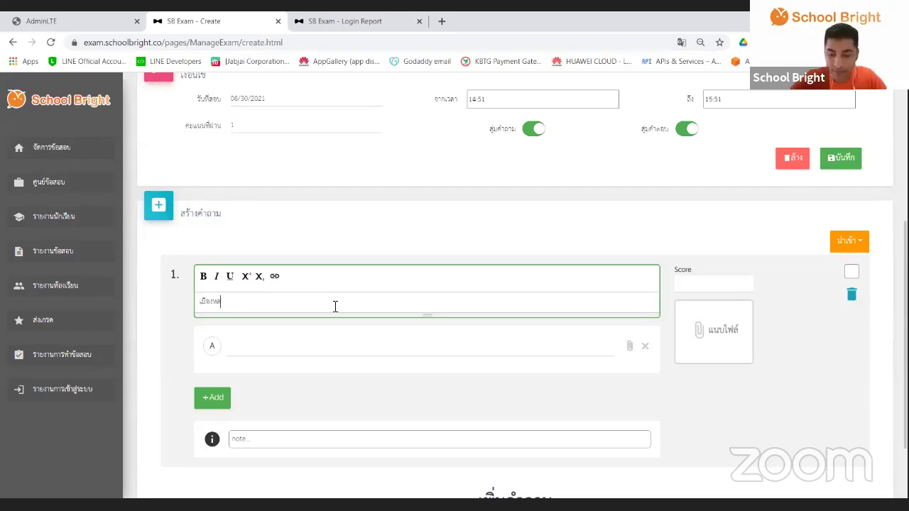
text(ประ)
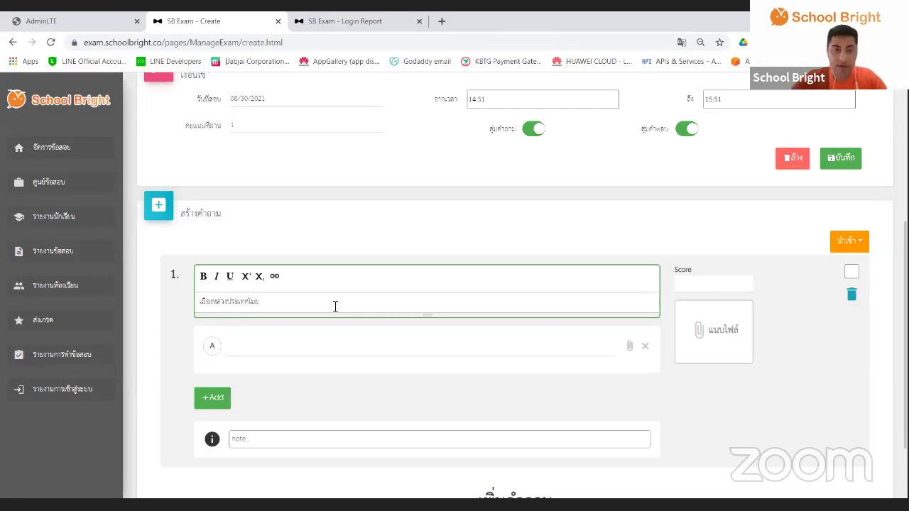
text(เทศไทย)
Step: Make "เมืองหลวง" bold and "ประเทศไทย" italic in the text of question 1
drag(231, 308, 199, 302)
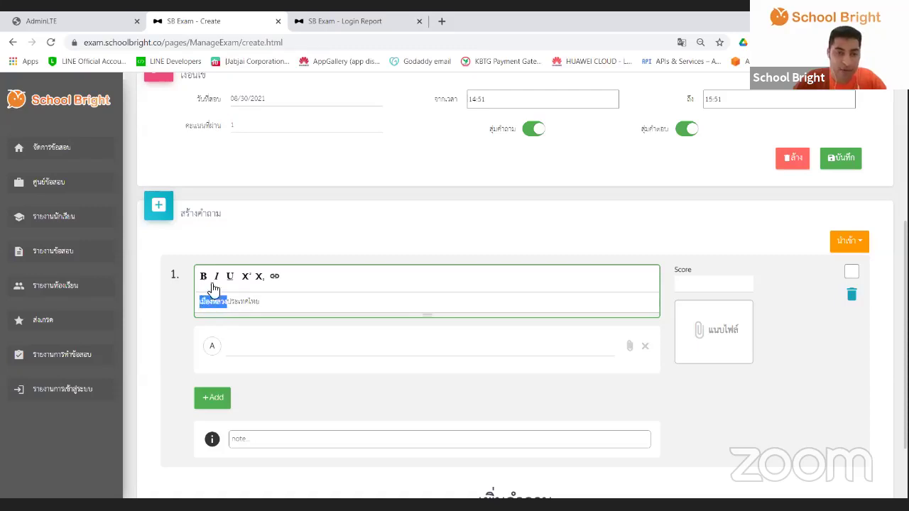
click(206, 283)
click(270, 304)
drag(270, 305, 227, 304)
click(216, 276)
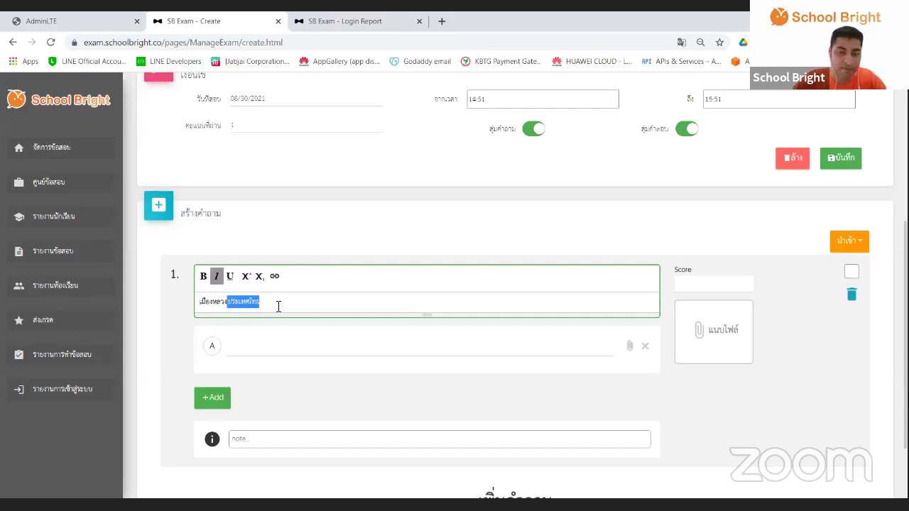
click(471, 337)
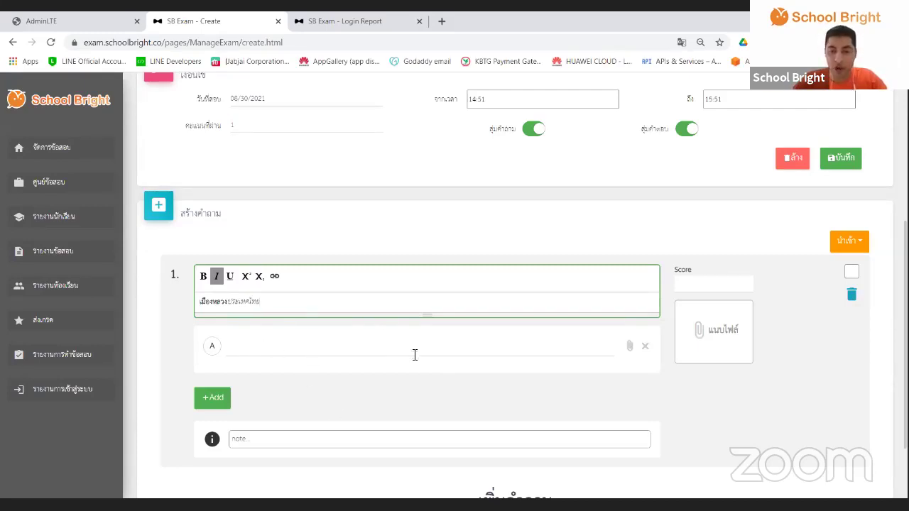
Step: Enter answer choices A เชียงใหม่, B กรุงเทพ and C ชลบุรี for question 1, and add an empty choice D
click(306, 354)
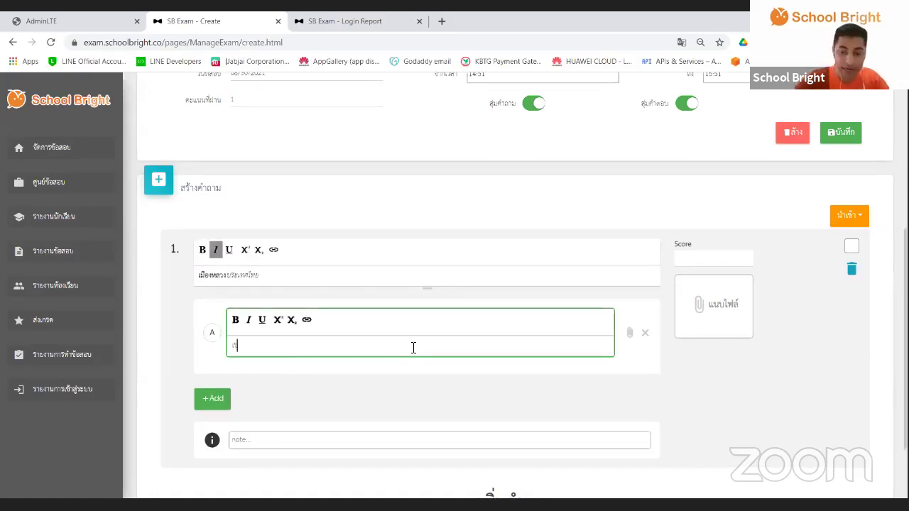
text(เชียงใหม)
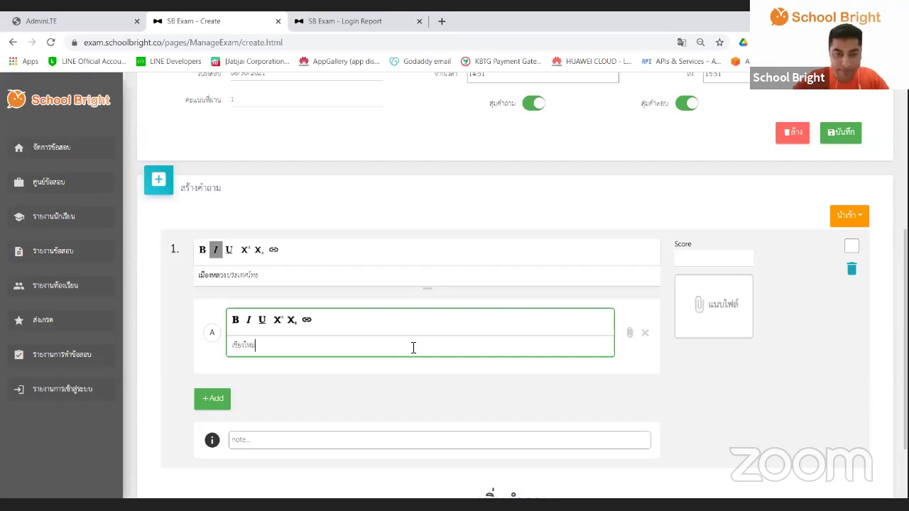
text(่)
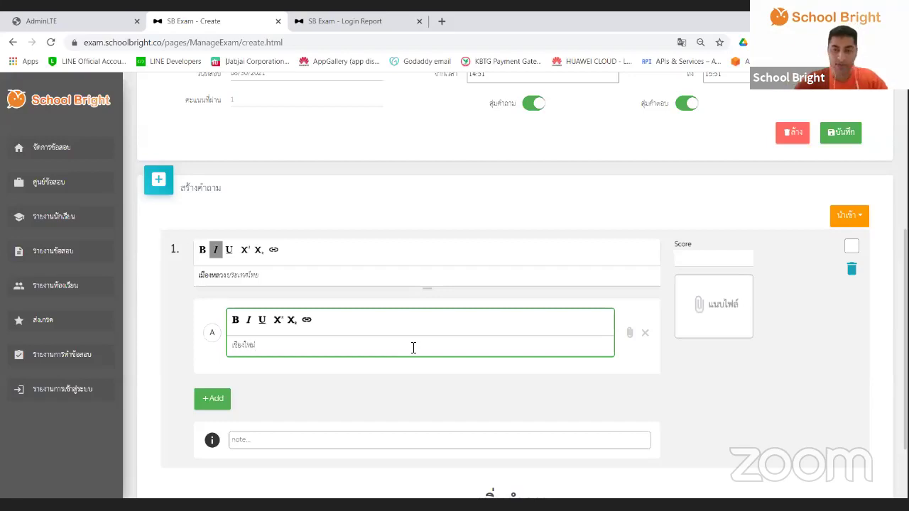
click(217, 400)
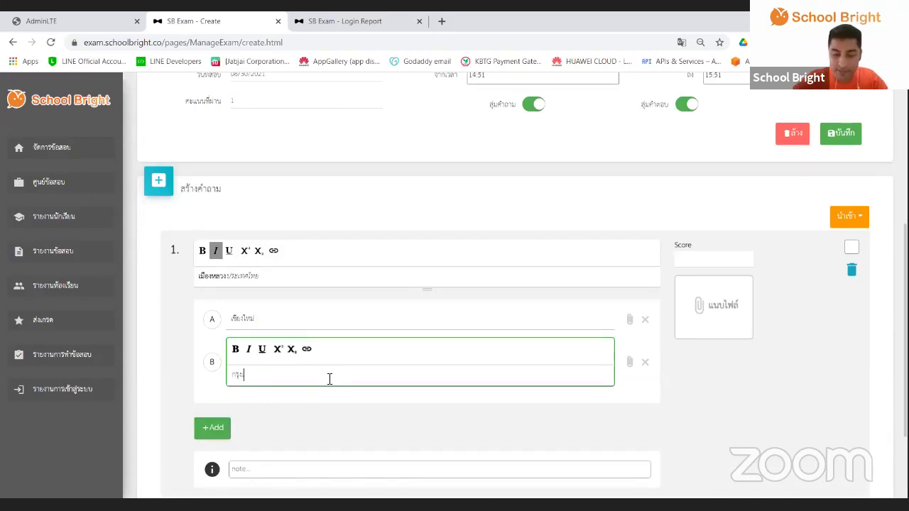
click(212, 428)
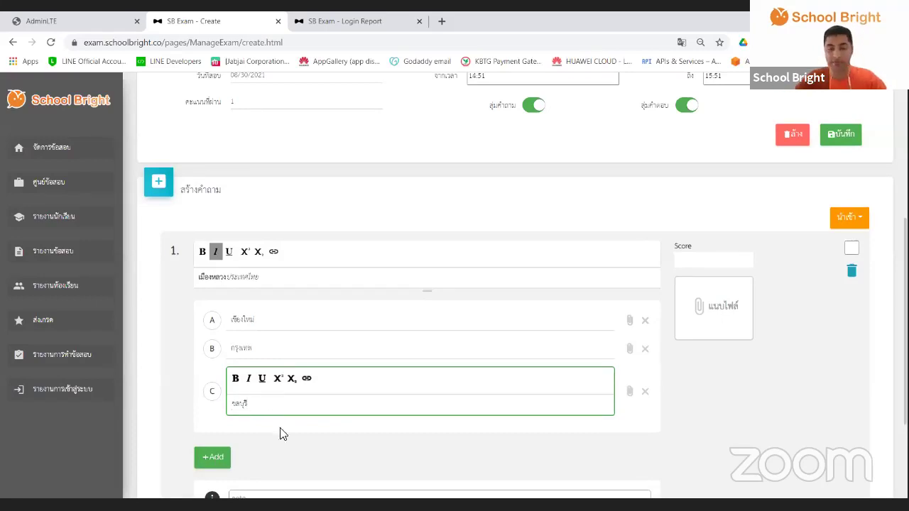
scroll(288, 442, down, 1)
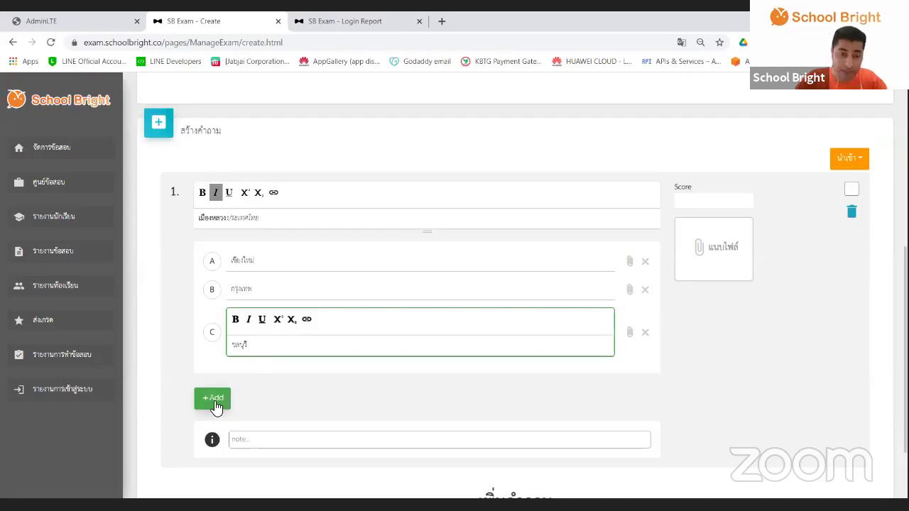
click(215, 399)
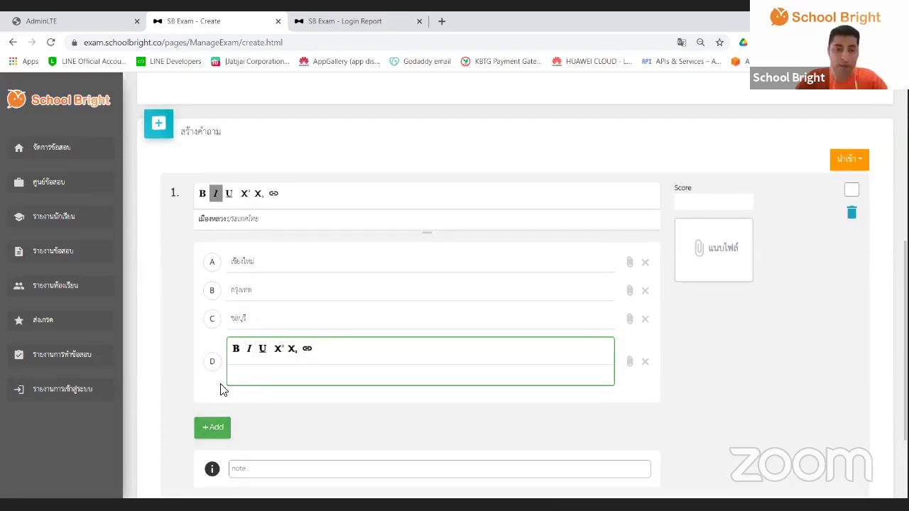
Step: Try to attach the JPG image 25 from the background folder in Creative Cloud Files to answer choice D
click(629, 363)
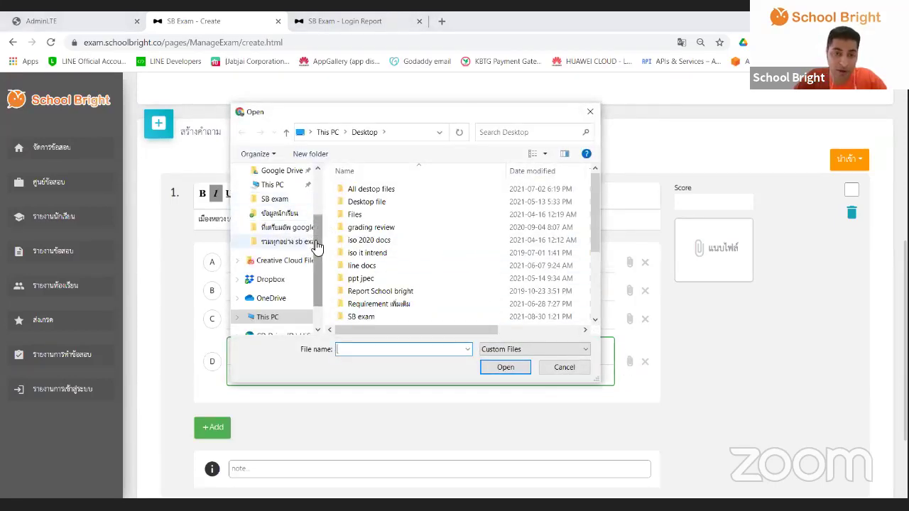
click(288, 260)
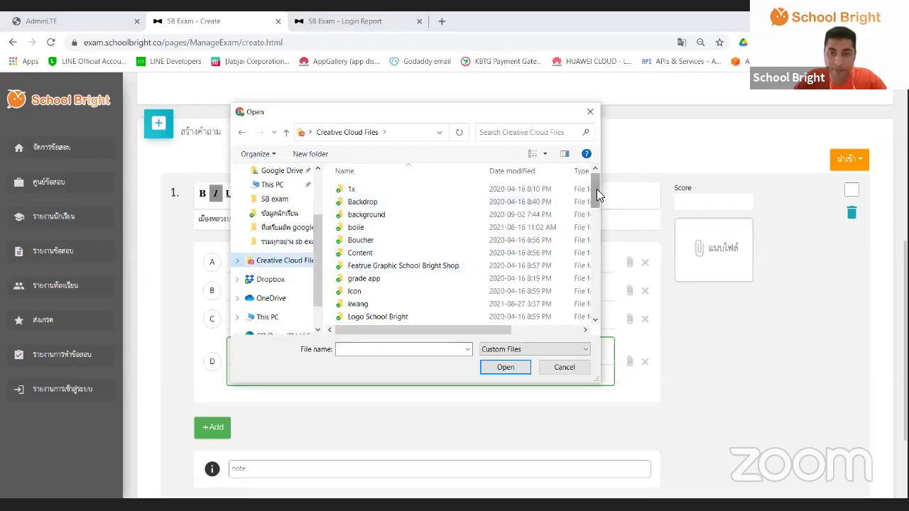
drag(597, 195, 604, 169)
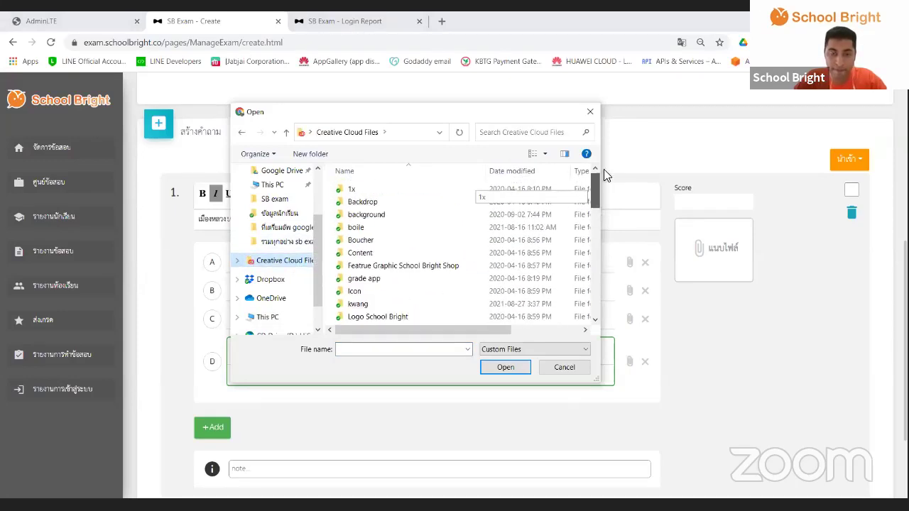
double_click(370, 216)
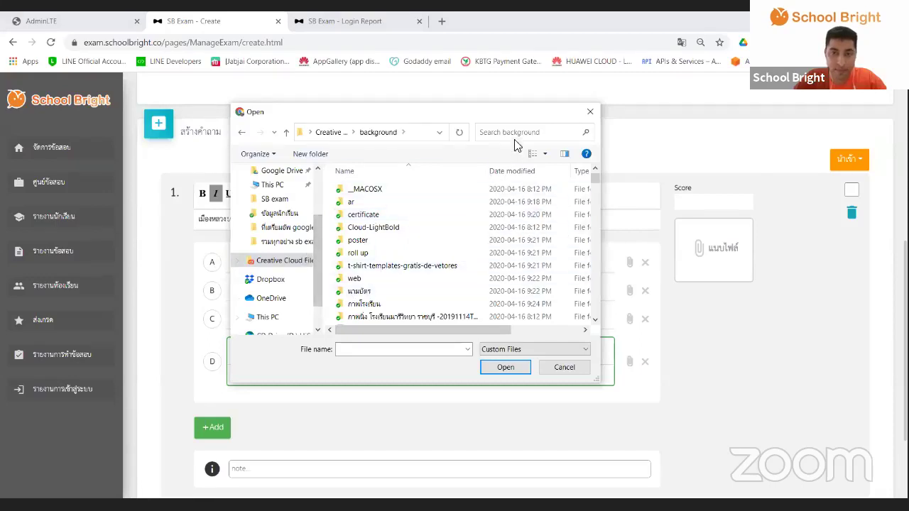
double_click(366, 304)
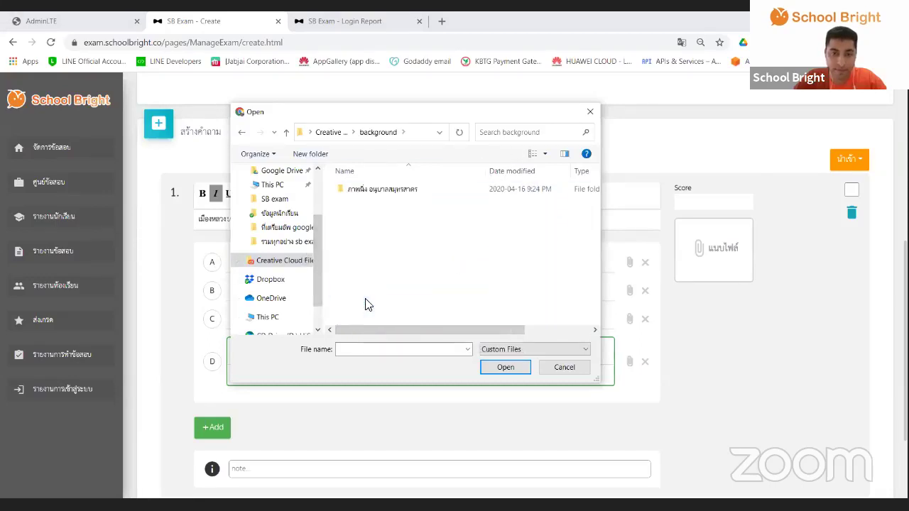
click(240, 134)
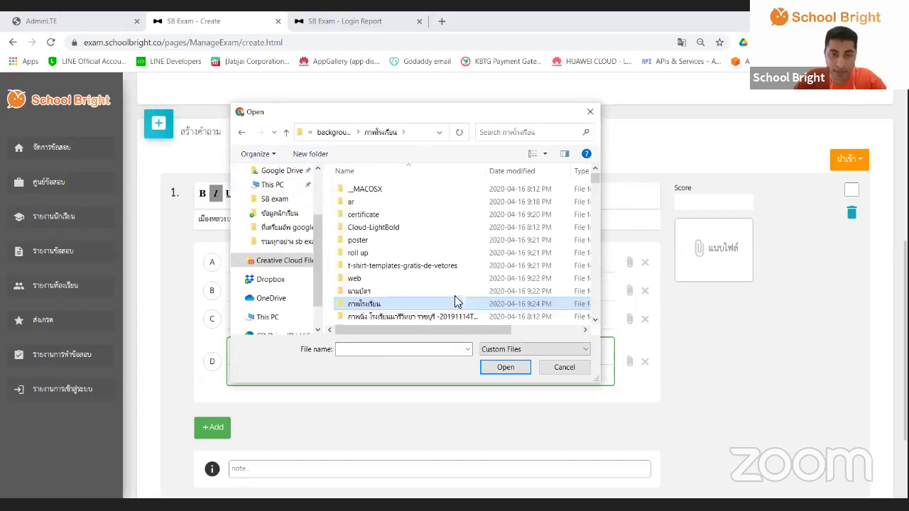
scroll(454, 296, down, 2)
click(364, 275)
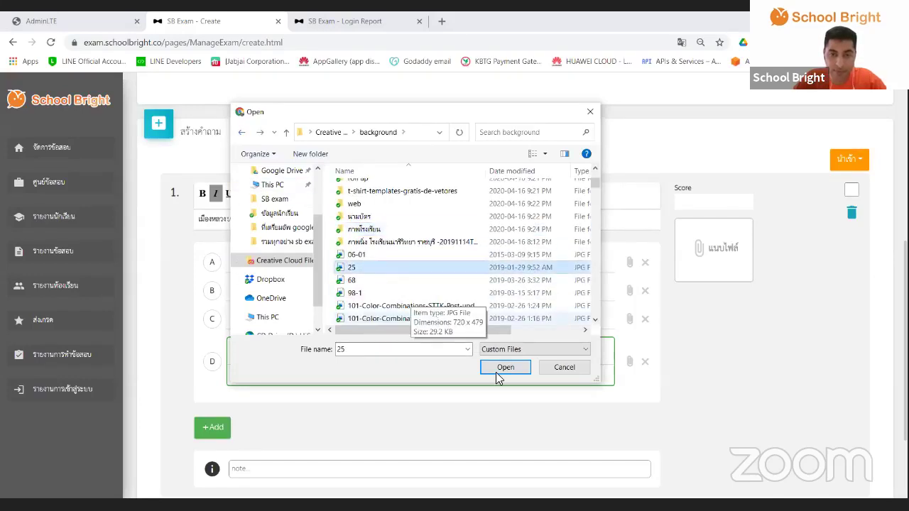
click(495, 368)
click(468, 342)
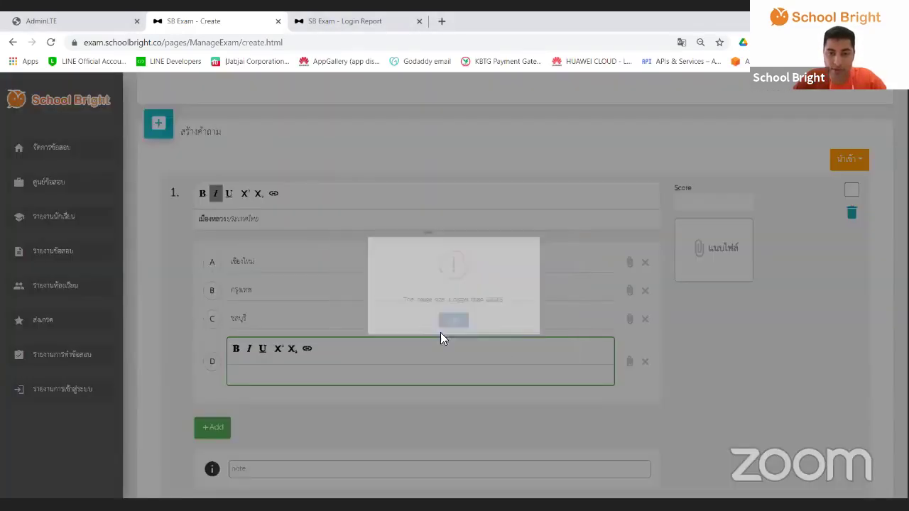
Step: Attach the image 61114 from the background folder to answer choice D
click(629, 362)
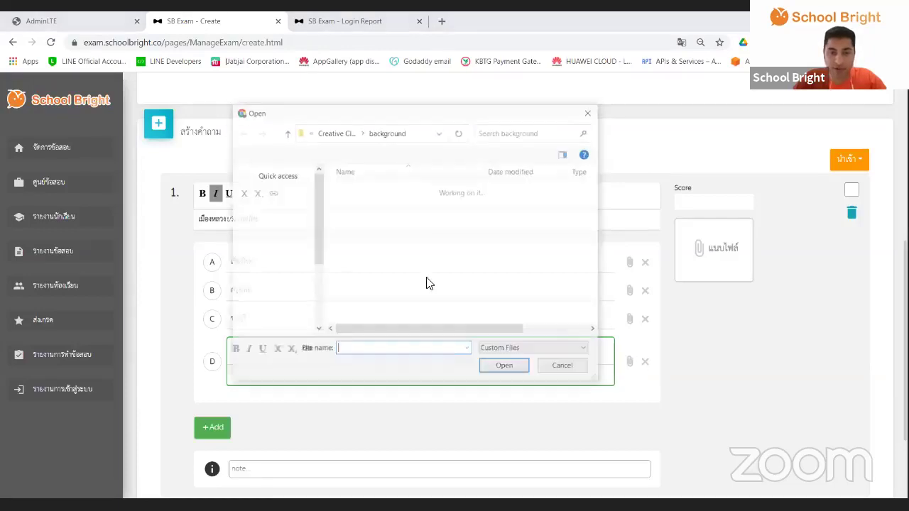
scroll(511, 273, down, 3)
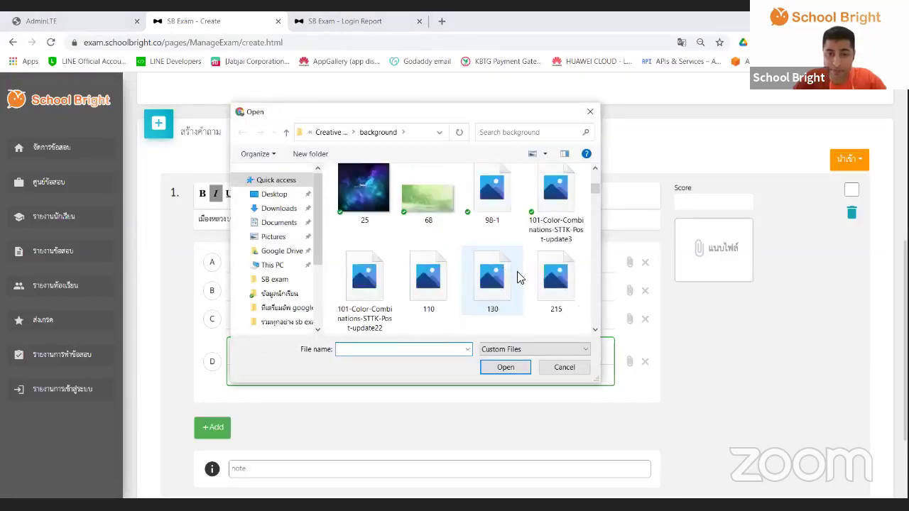
scroll(537, 279, down, 1)
scroll(538, 279, down, 5)
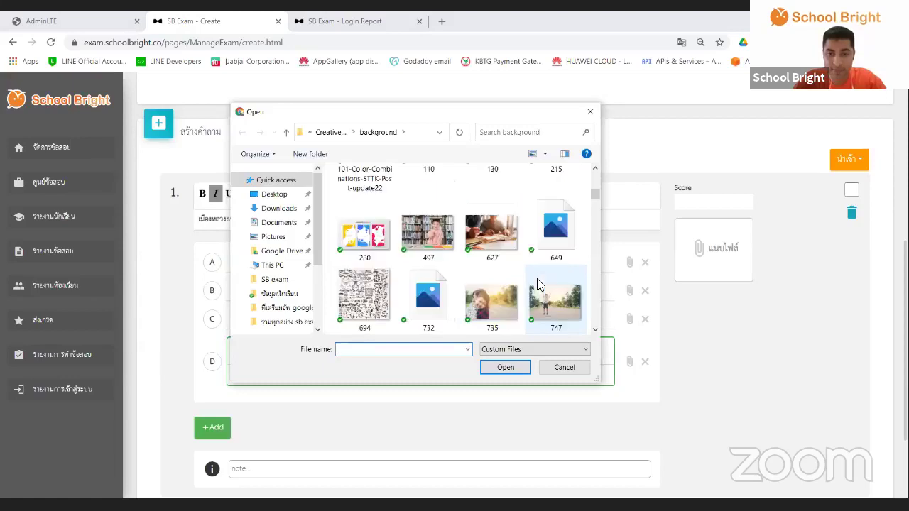
scroll(493, 277, down, 12)
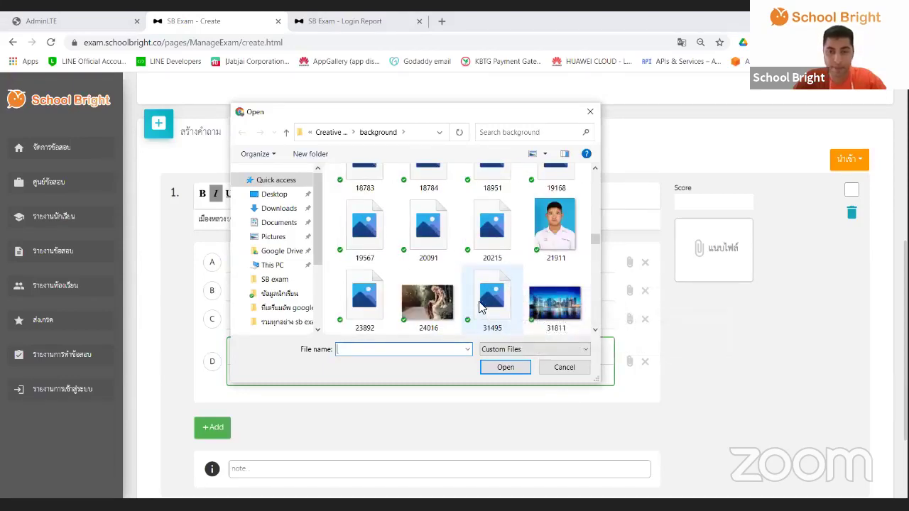
scroll(551, 239, down, 5)
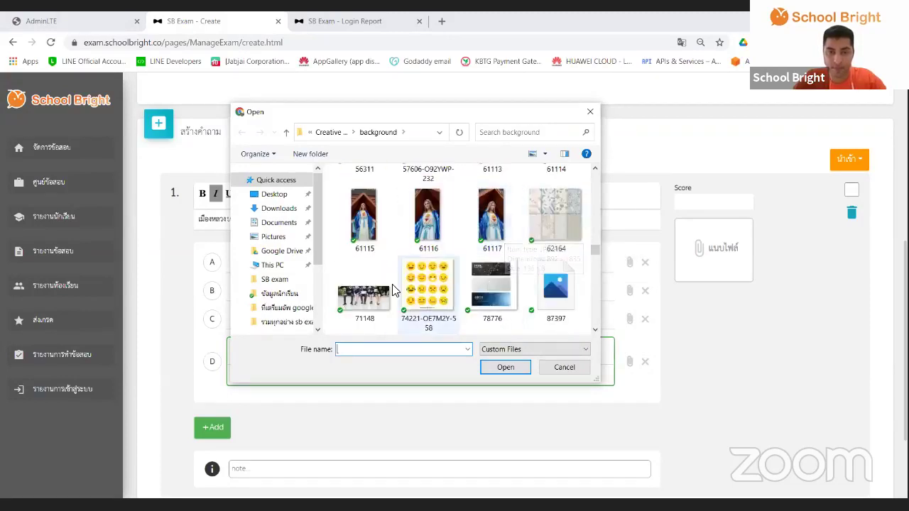
scroll(528, 257, up, 2)
click(555, 267)
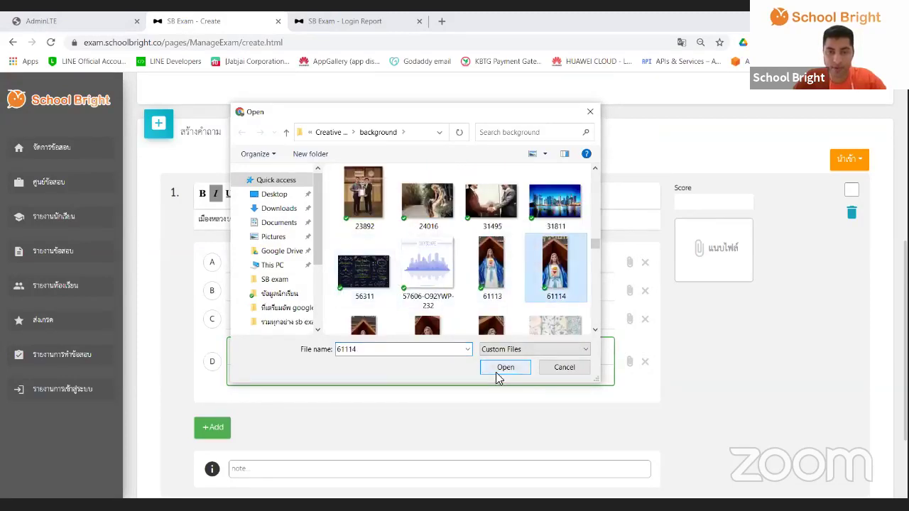
click(504, 367)
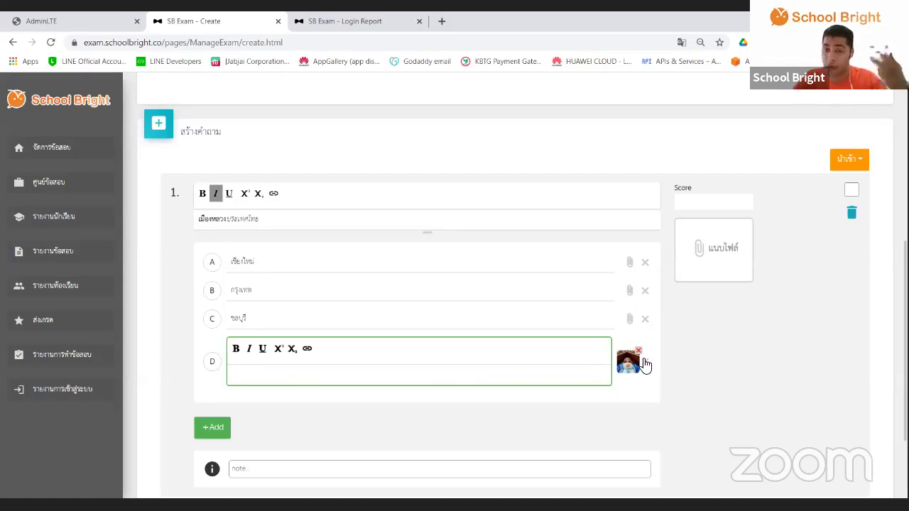
Step: Delete answer choice D together with its attached image from question 1
click(273, 264)
scroll(278, 291, down, 1)
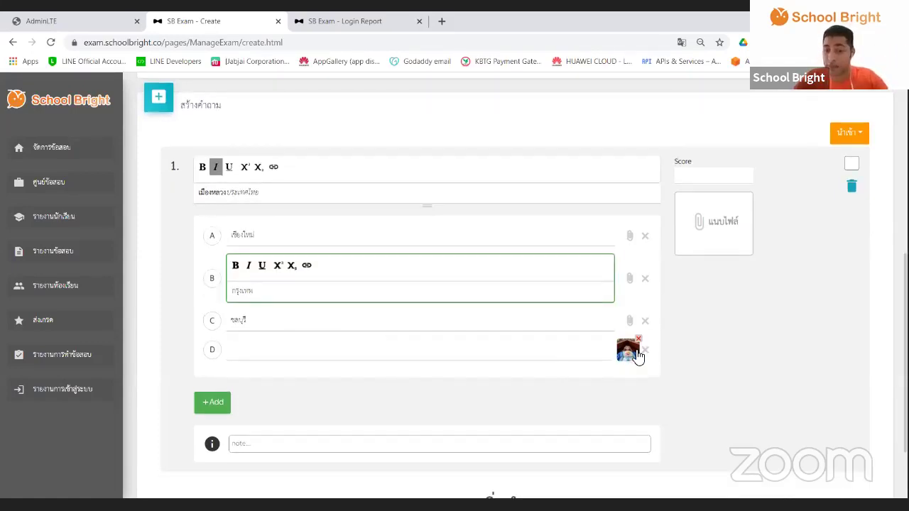
click(434, 320)
click(509, 350)
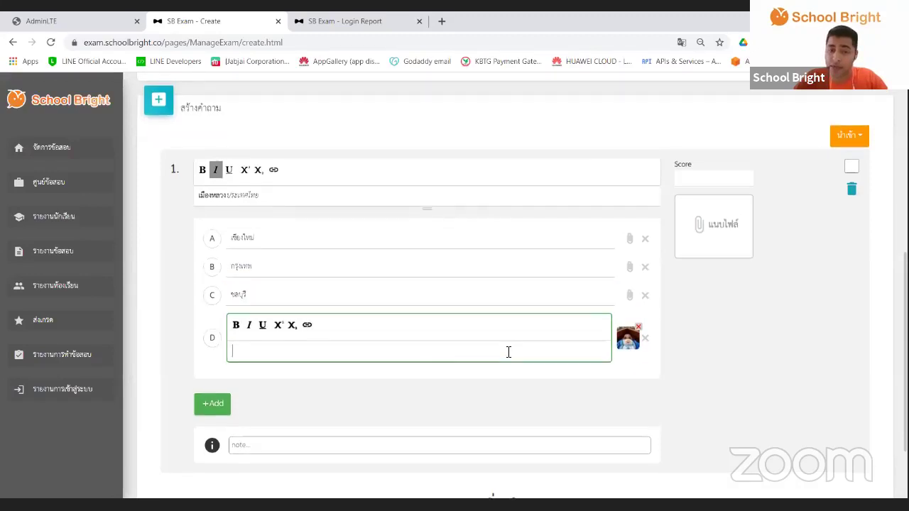
click(645, 338)
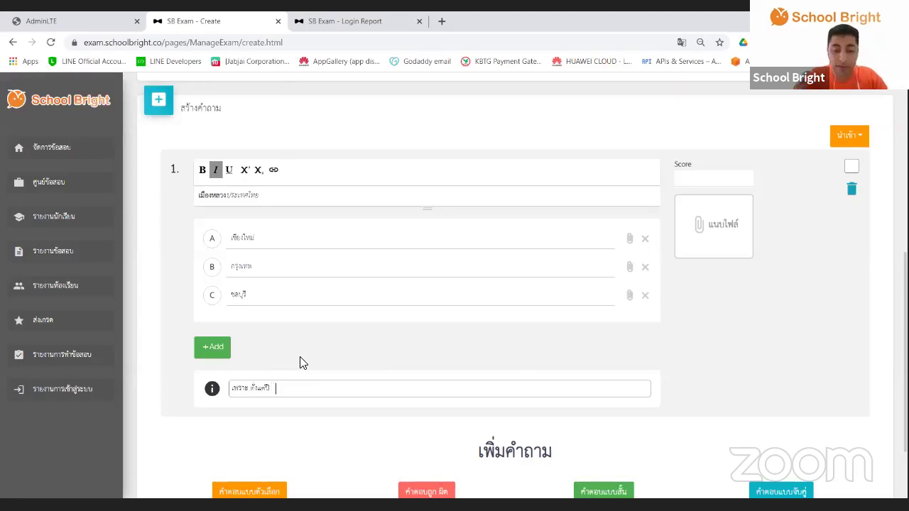
Step: Enter the explanatory note "เพราะ ตั้งแต่ปี 2500" for question 1
text(00)
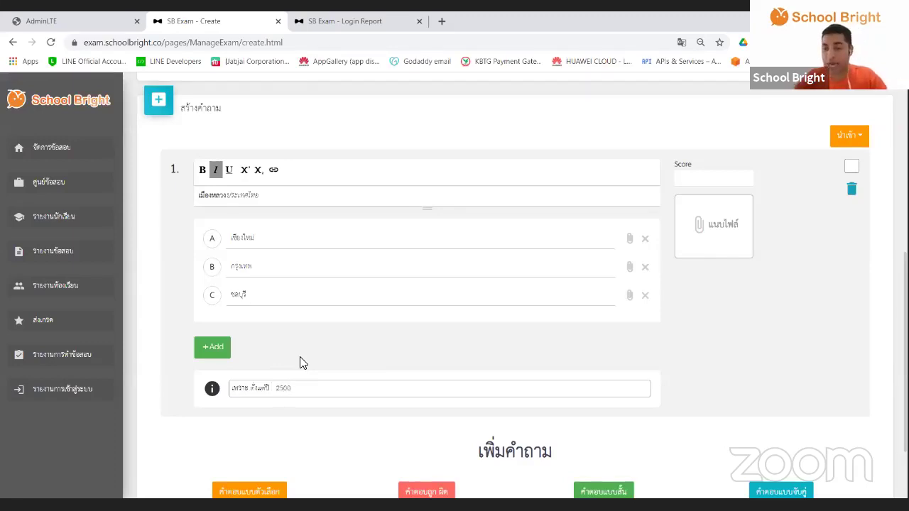
drag(323, 397, 228, 399)
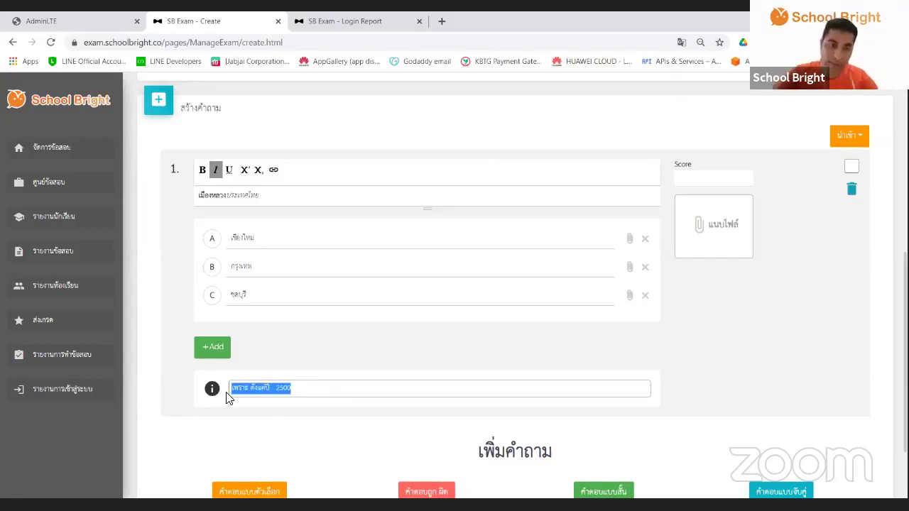
drag(305, 396, 233, 404)
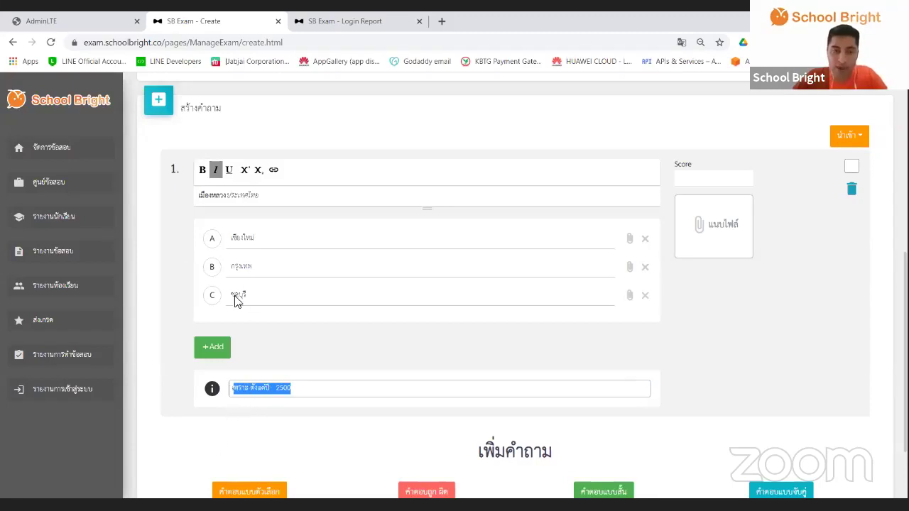
Step: Mark answer choice B กรุงเทพ as the only correct answer to question 1, trying choice A as an additional correct answer
click(283, 301)
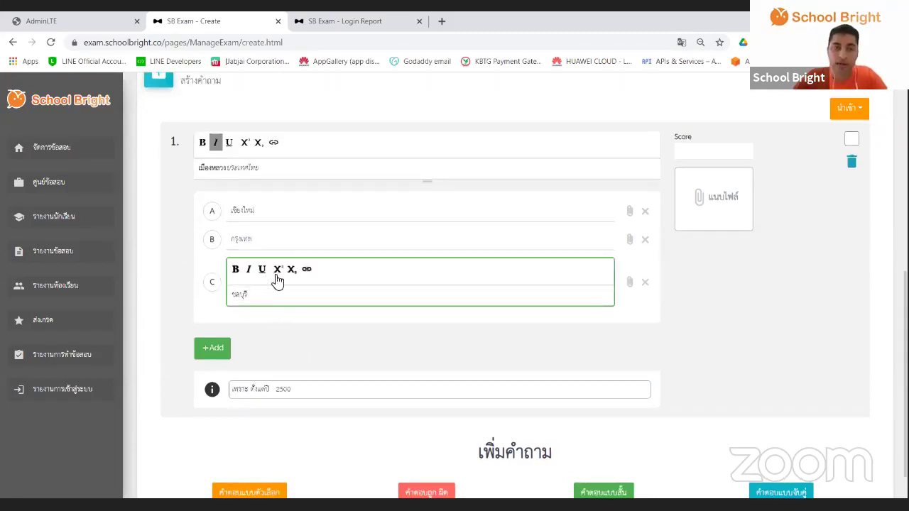
click(278, 244)
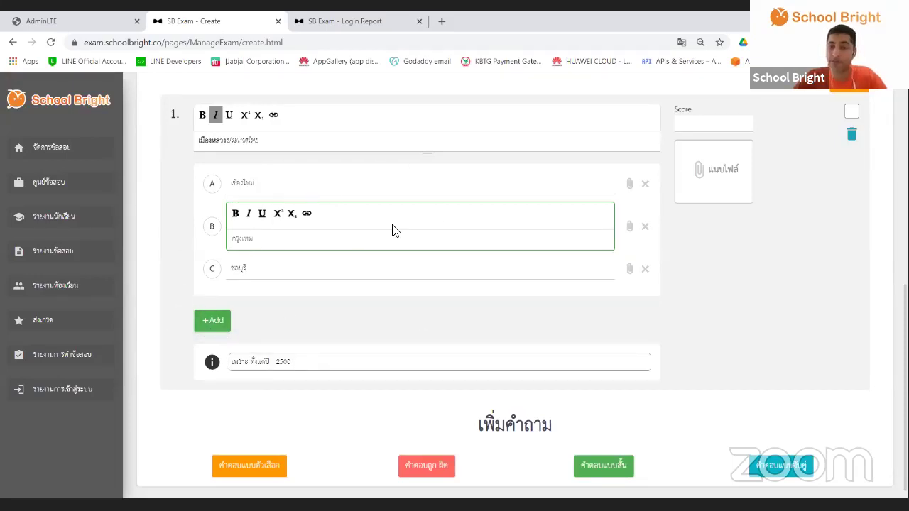
click(212, 227)
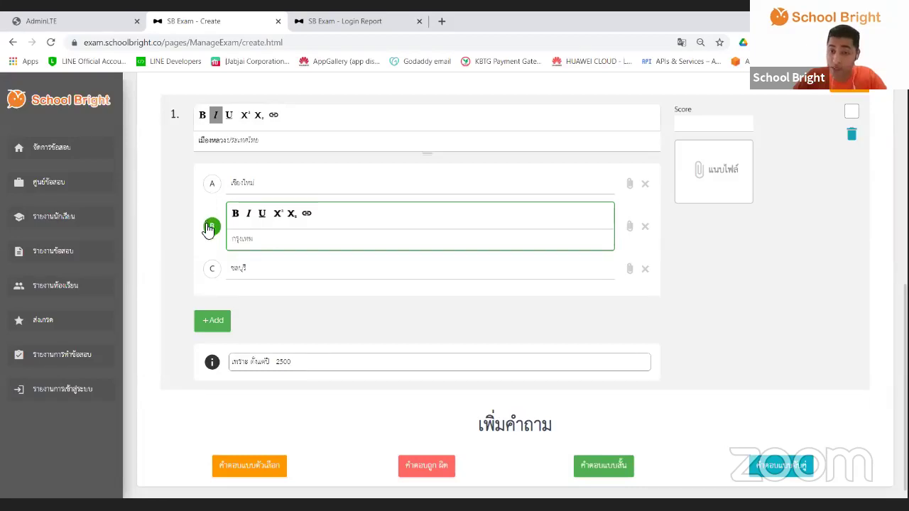
click(212, 183)
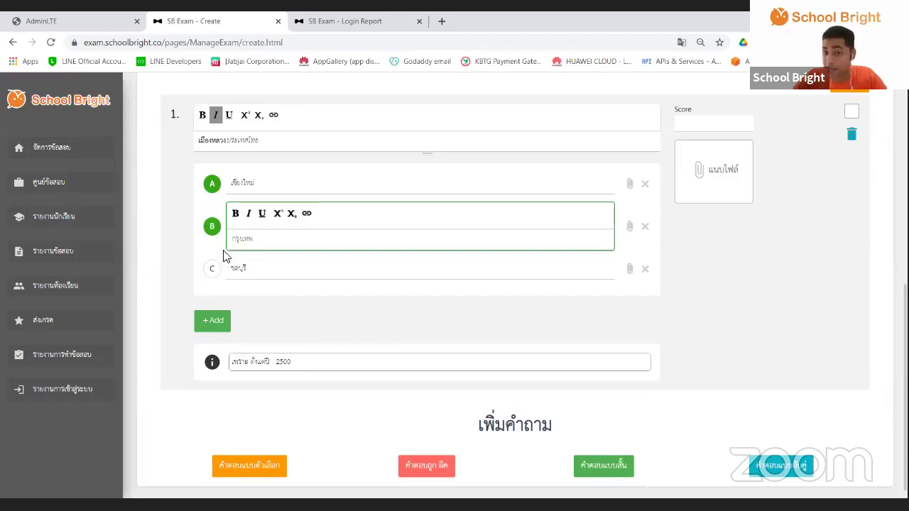
click(212, 186)
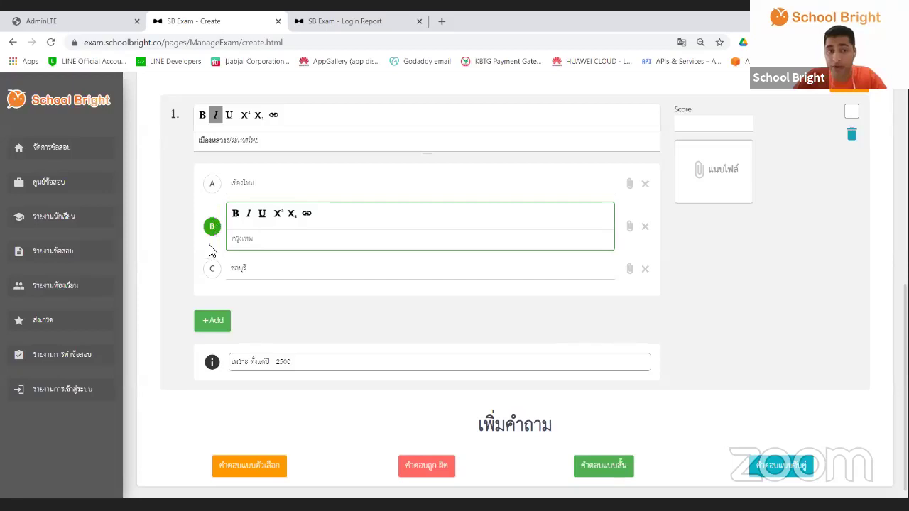
Step: Try to confirm question 1 without a score, and set its score to 1
scroll(728, 268, up, 1)
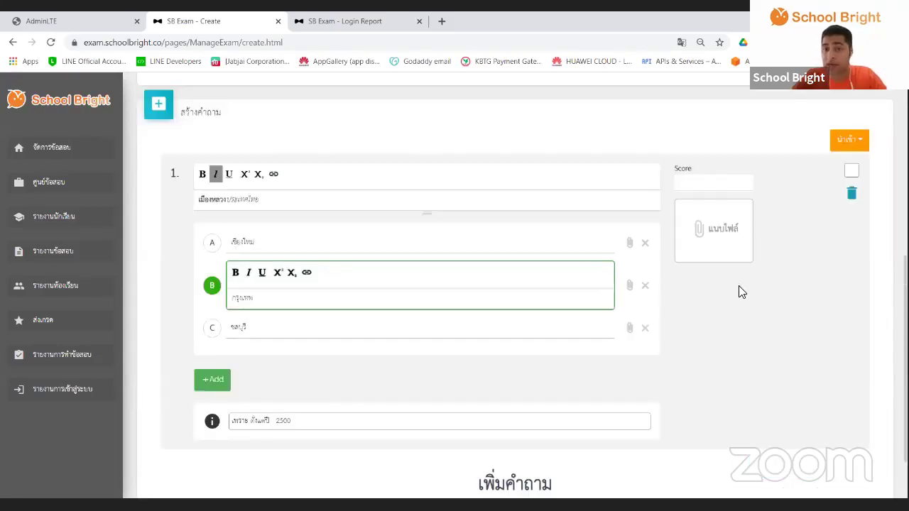
click(720, 186)
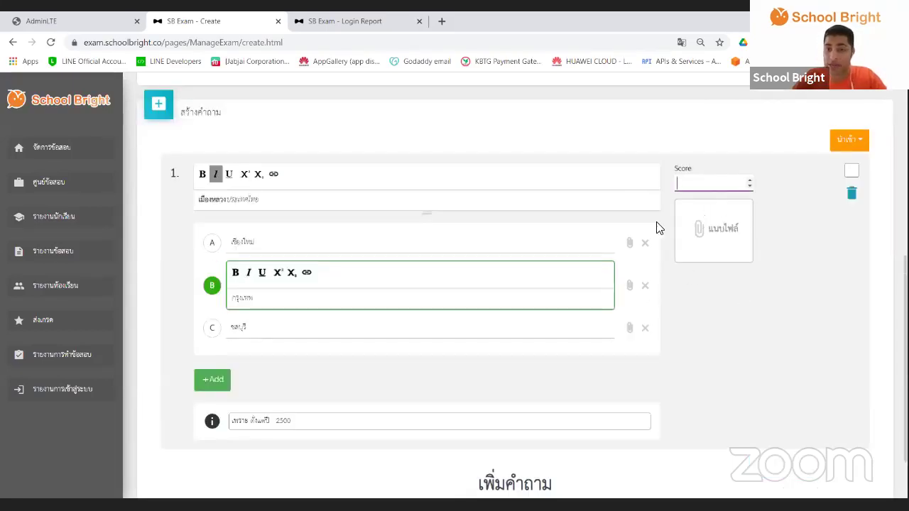
click(850, 175)
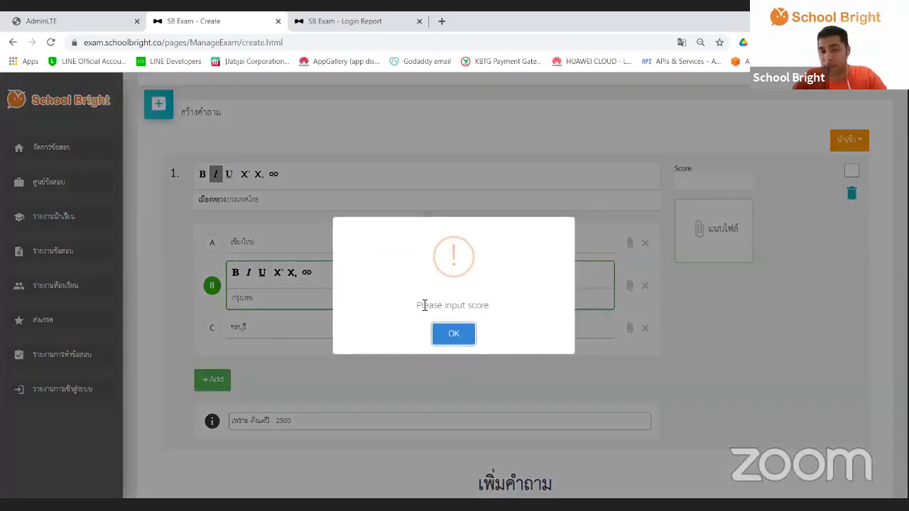
drag(424, 305, 490, 304)
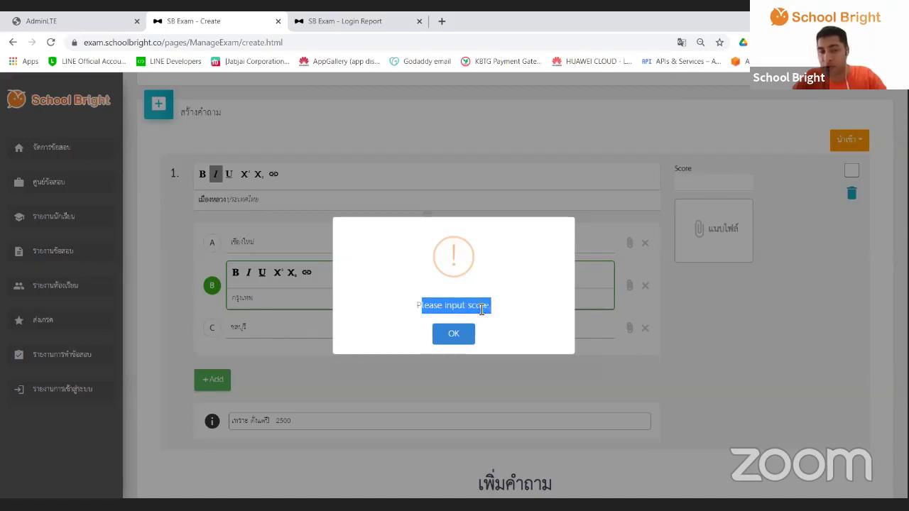
click(453, 338)
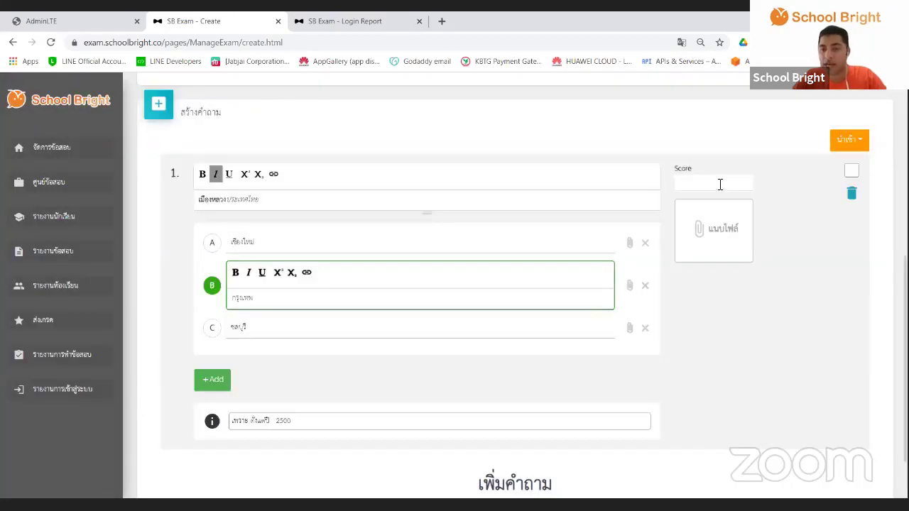
click(713, 337)
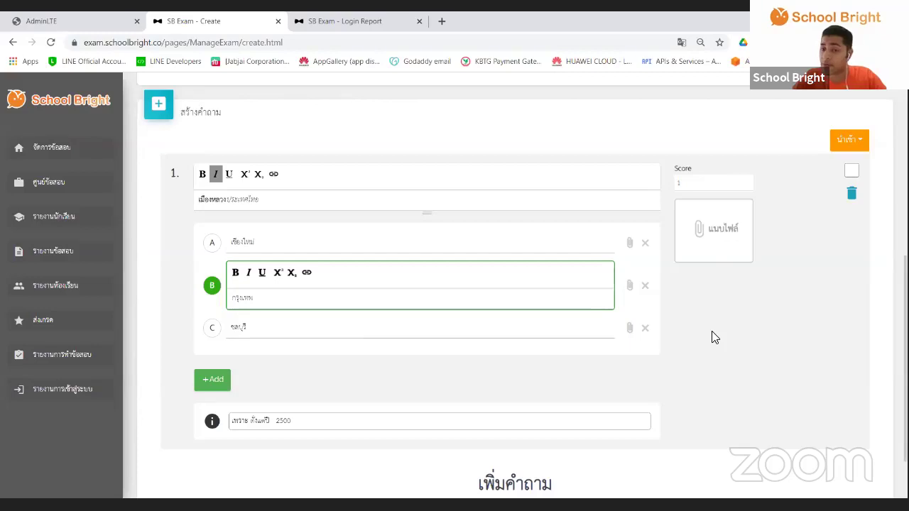
Step: Try to attach the image 2395 from the background folder to question 1
click(714, 241)
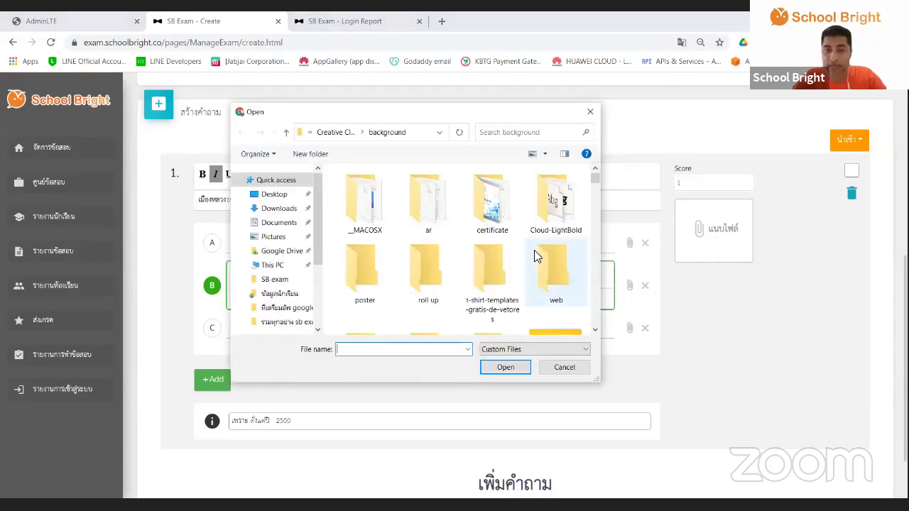
scroll(534, 252, down, 5)
scroll(516, 282, down, 6)
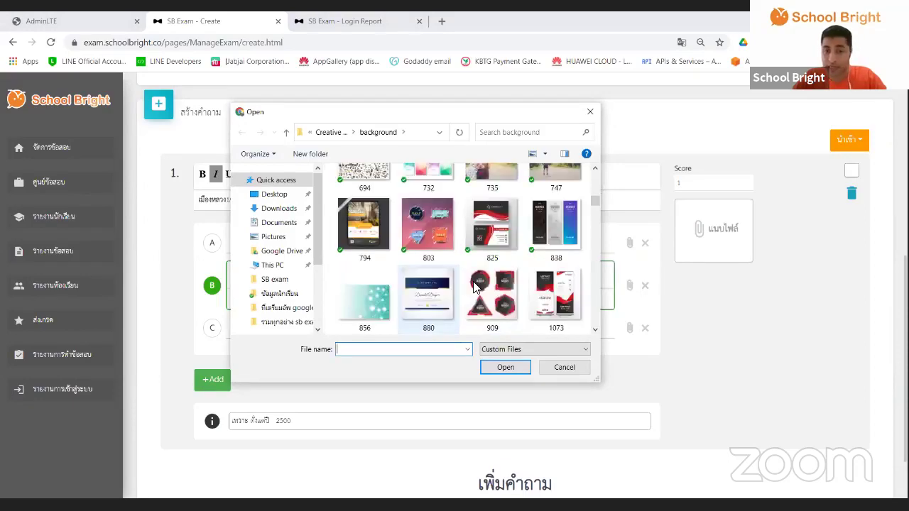
click(481, 241)
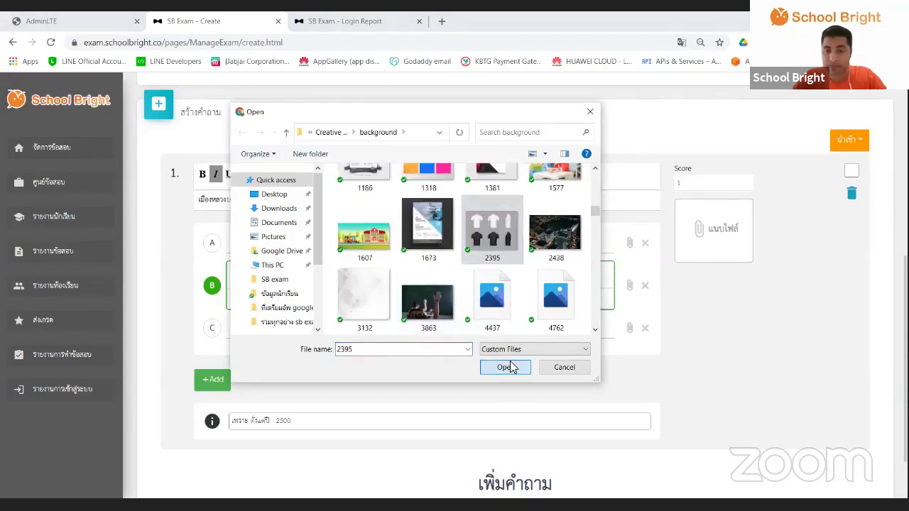
click(507, 368)
click(470, 335)
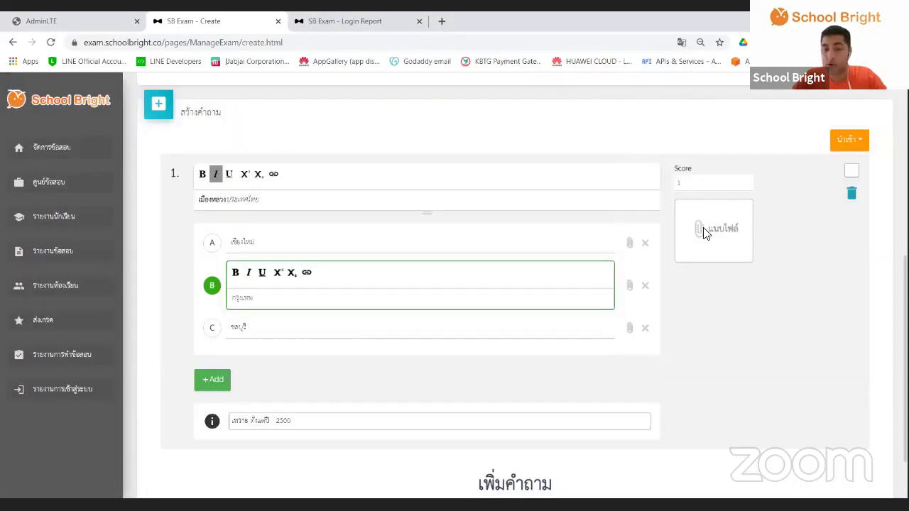
Step: Attach the image "for hw pic" from the Desktop folder to question 1
click(705, 234)
scroll(432, 259, down, 5)
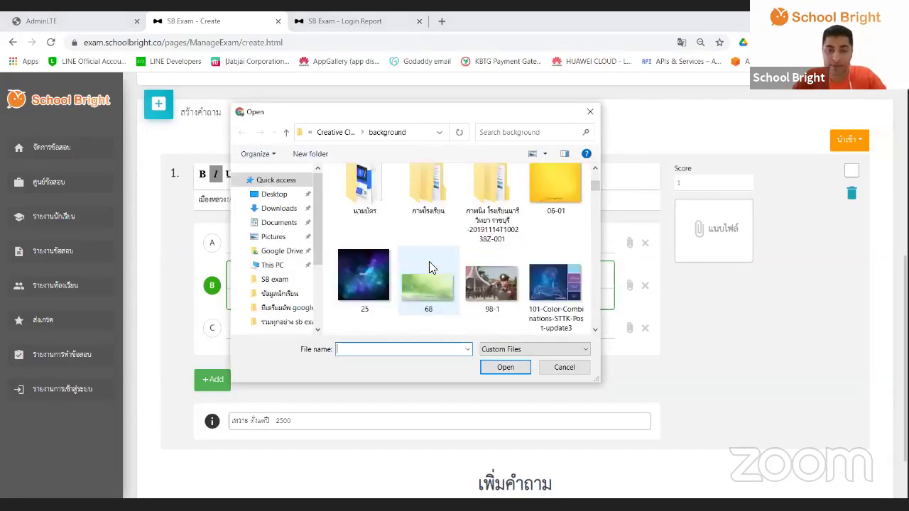
scroll(433, 270, down, 10)
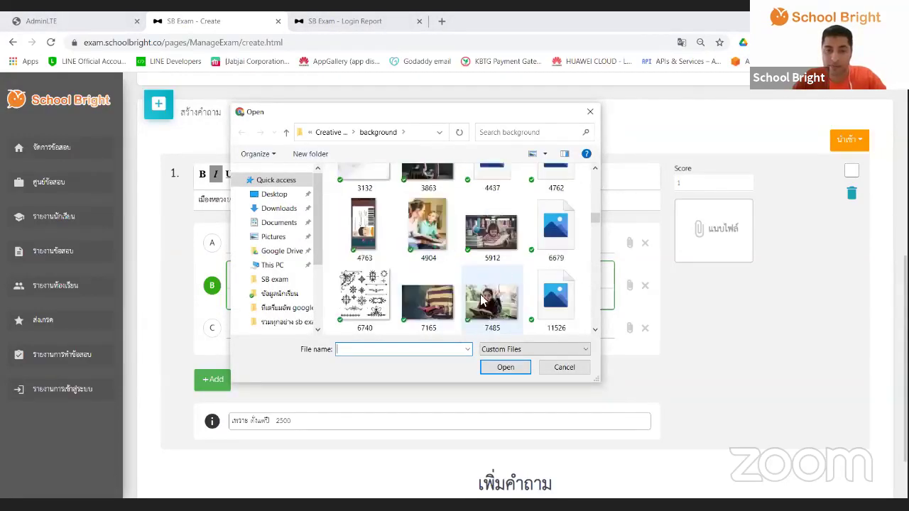
scroll(469, 277, down, 5)
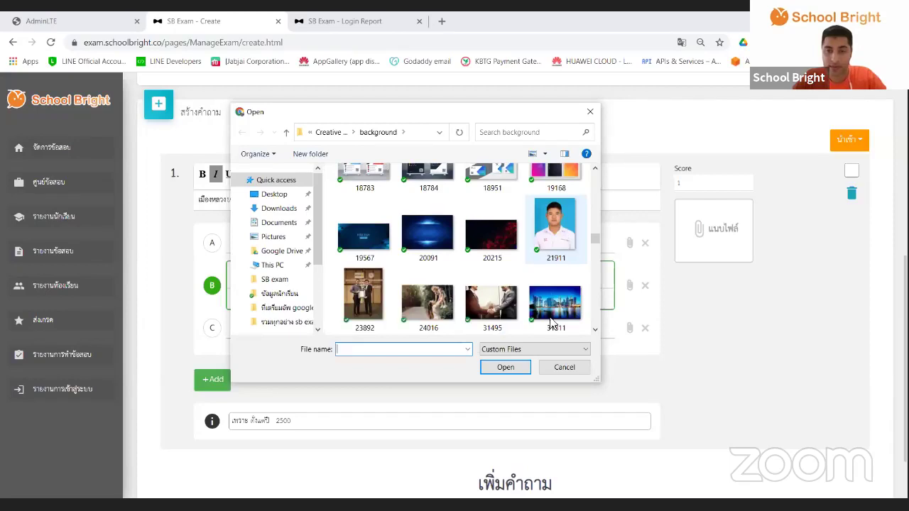
click(568, 241)
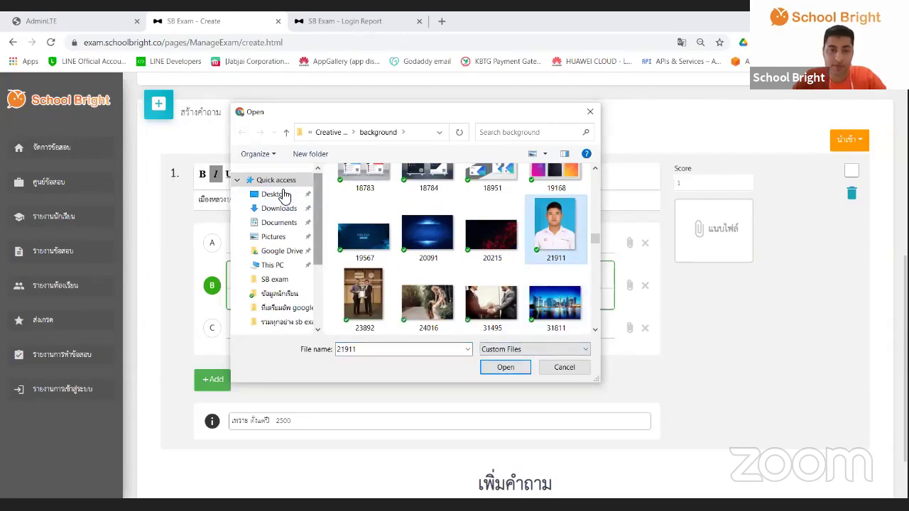
scroll(398, 242, down, 5)
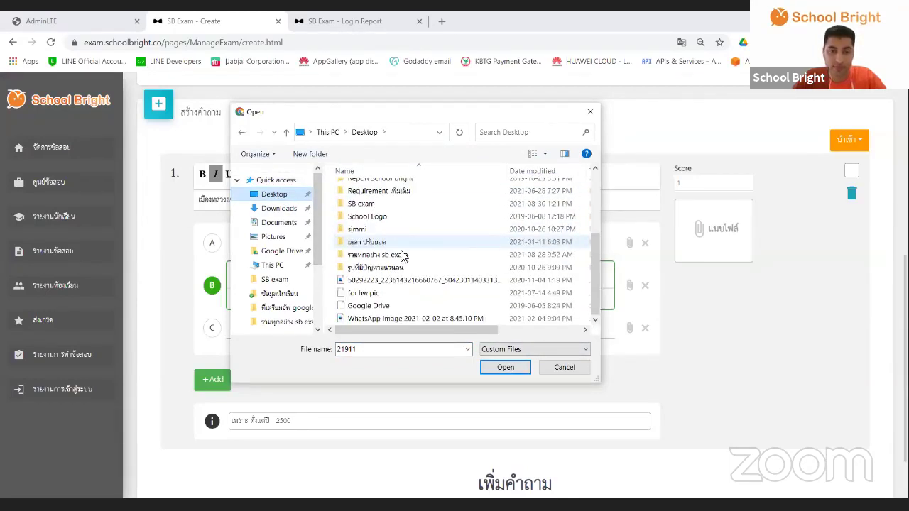
click(384, 293)
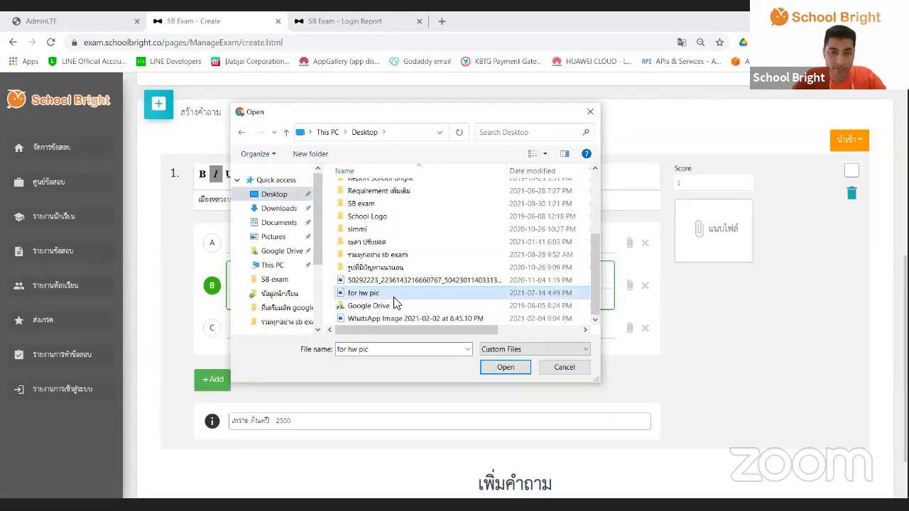
click(504, 368)
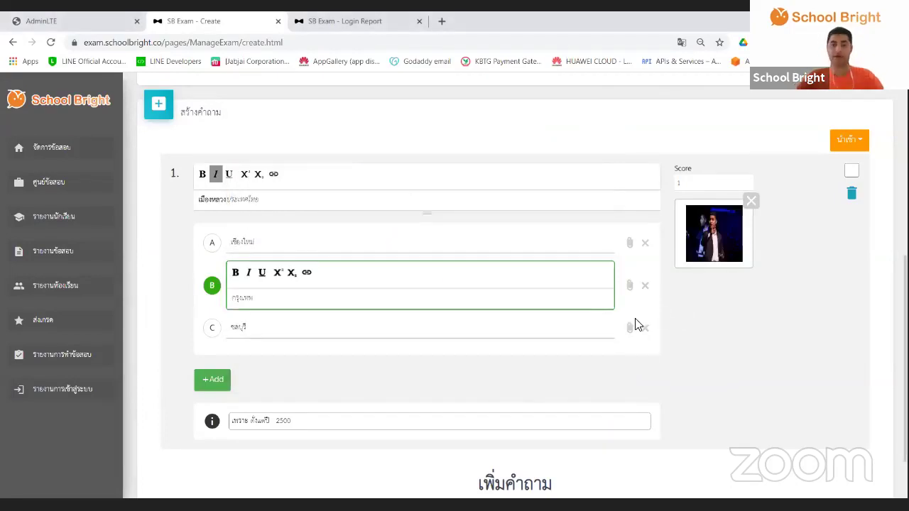
Step: Leave question 1's attached image as it is, save the question and dismiss the confirmation
click(707, 238)
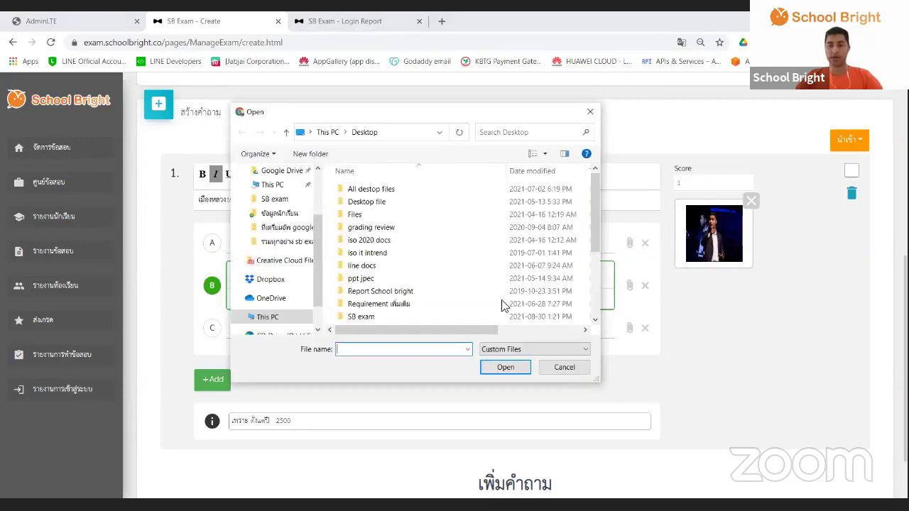
click(565, 367)
click(849, 174)
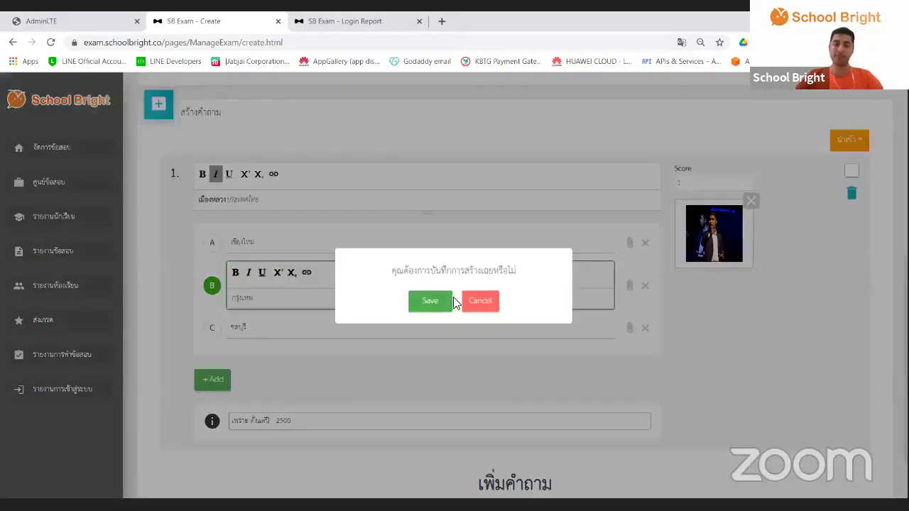
click(432, 304)
click(449, 326)
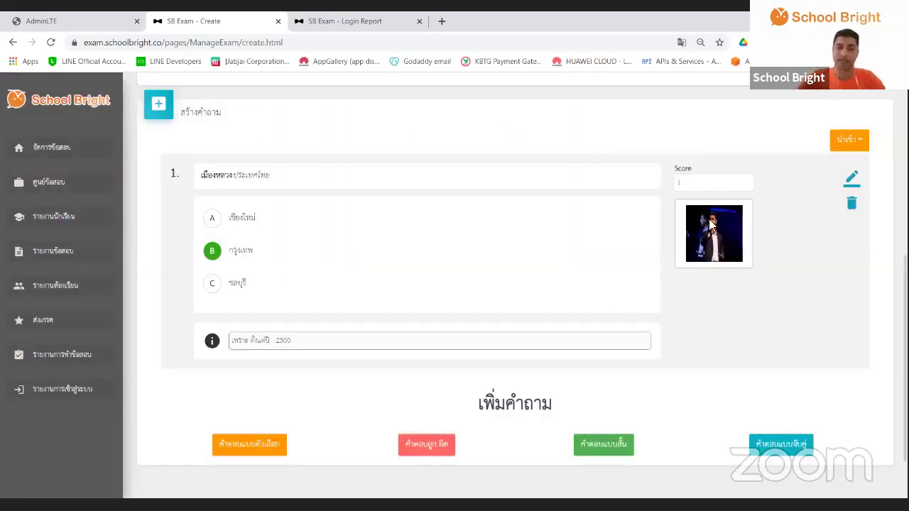
Step: Review question 1's text, answer choices and score, and view its attached image enlarged
triple_click(259, 174)
drag(260, 212, 255, 290)
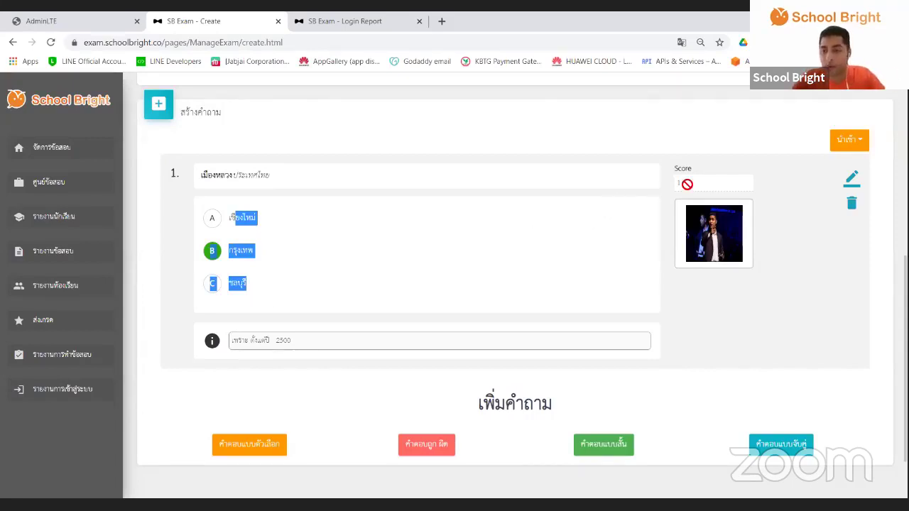
double_click(676, 183)
click(707, 237)
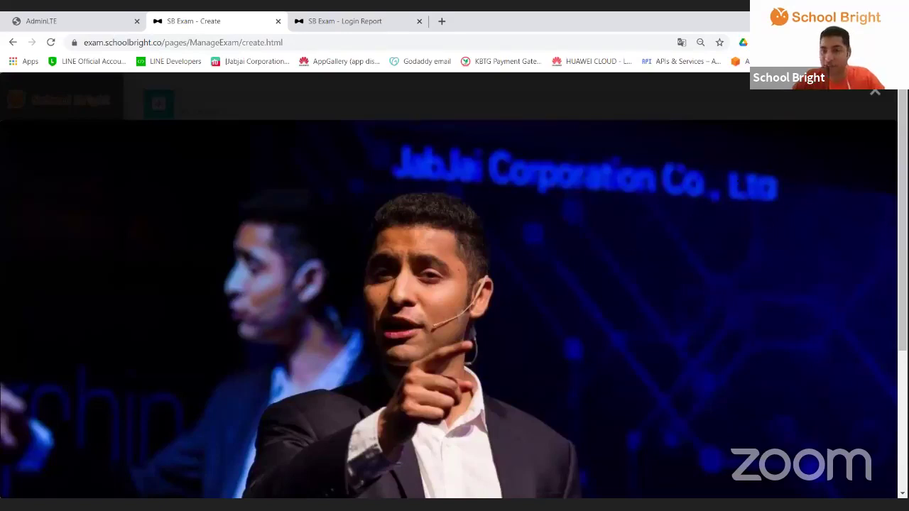
click(712, 210)
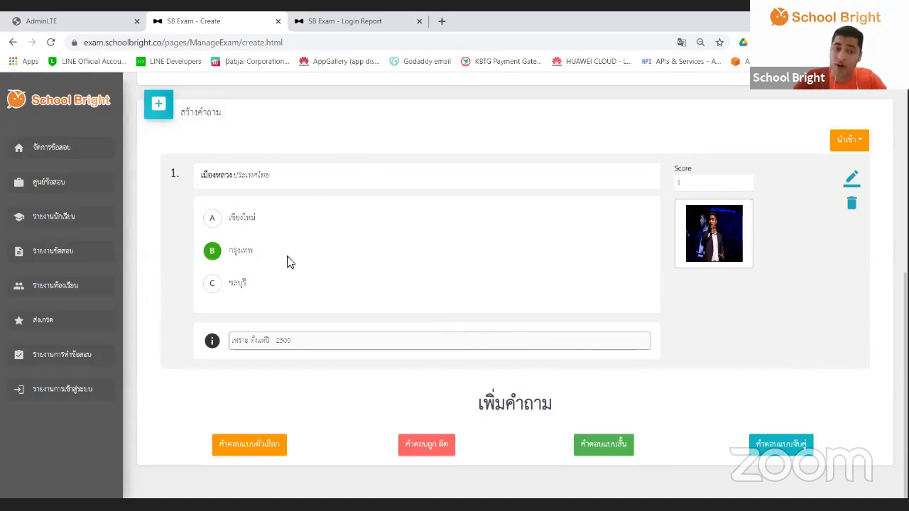
Step: Try a multiple-choice question 2 and delete it, and add a true/false question reading "เมืองหลวงคือกรุงเทพ" instead
click(266, 453)
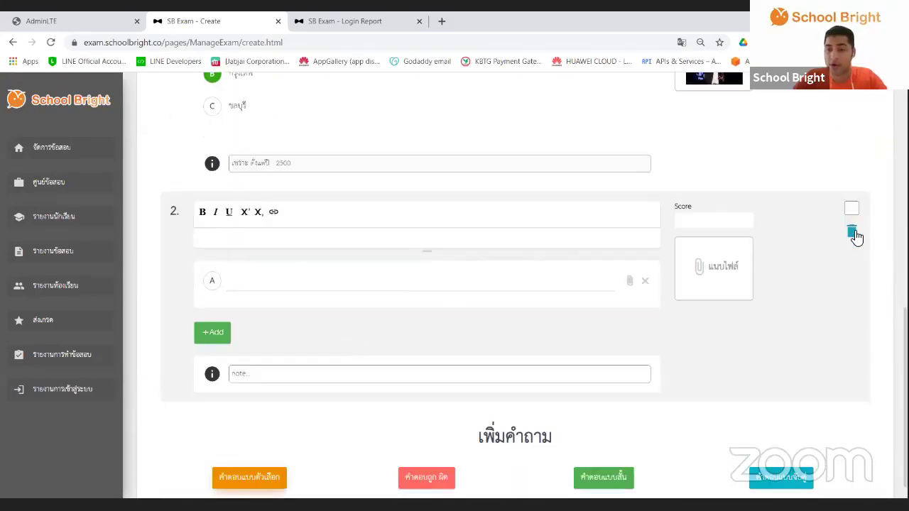
click(853, 235)
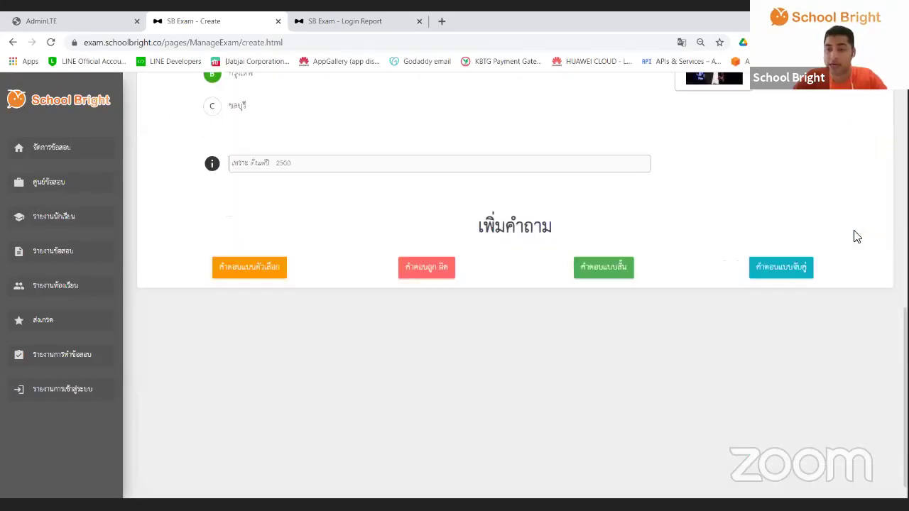
click(439, 277)
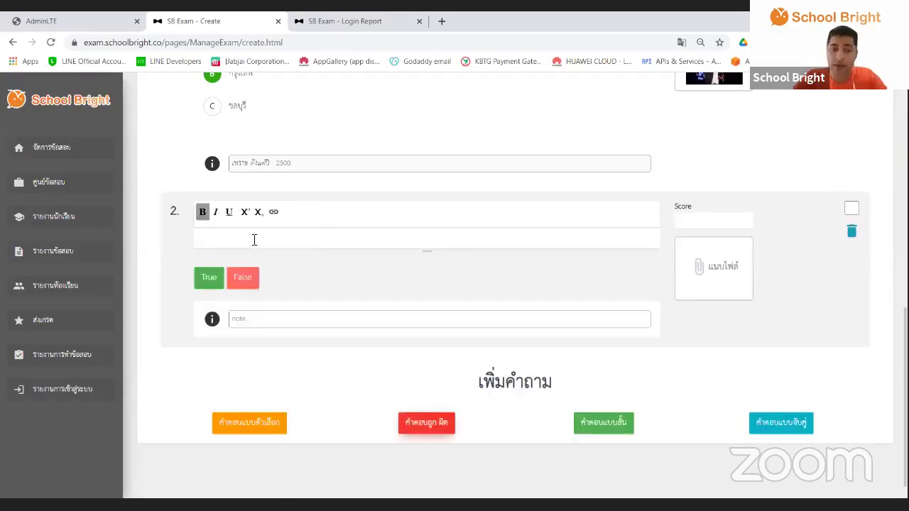
click(208, 230)
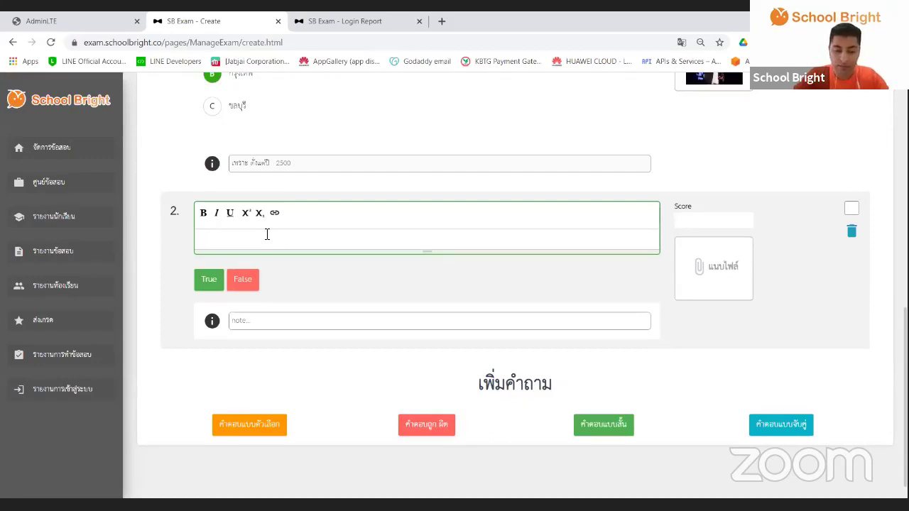
text(เมืองหลวง)
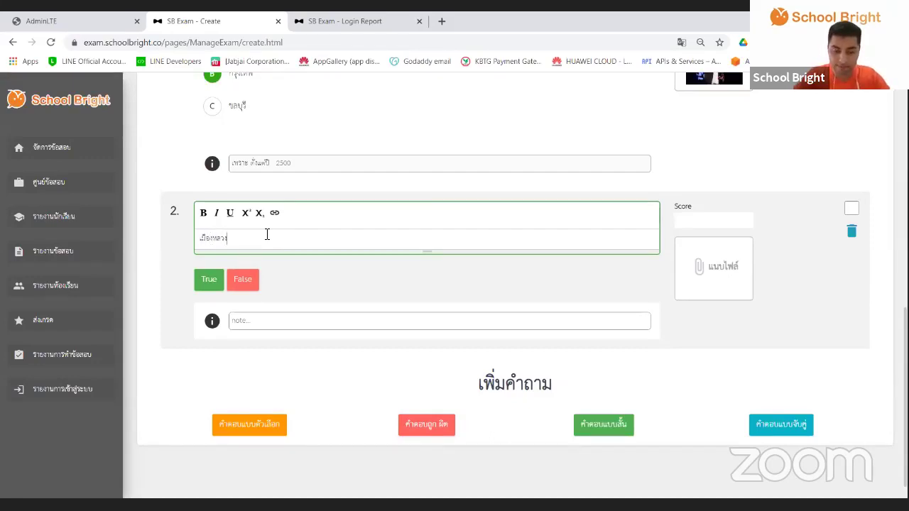
text(คือ)
key(BackSpace)
text(กรุงเทพ)
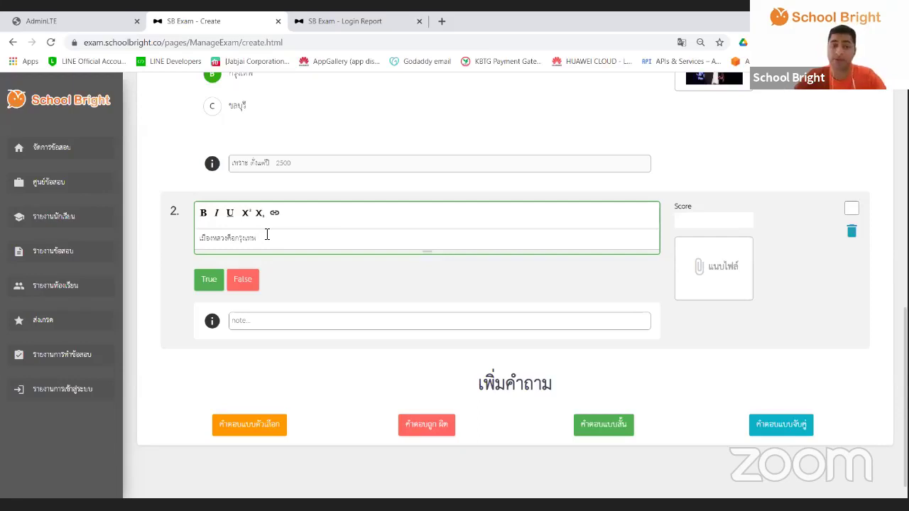
Step: Mark True as question 2's correct answer with a score of 1, and save the question
click(216, 285)
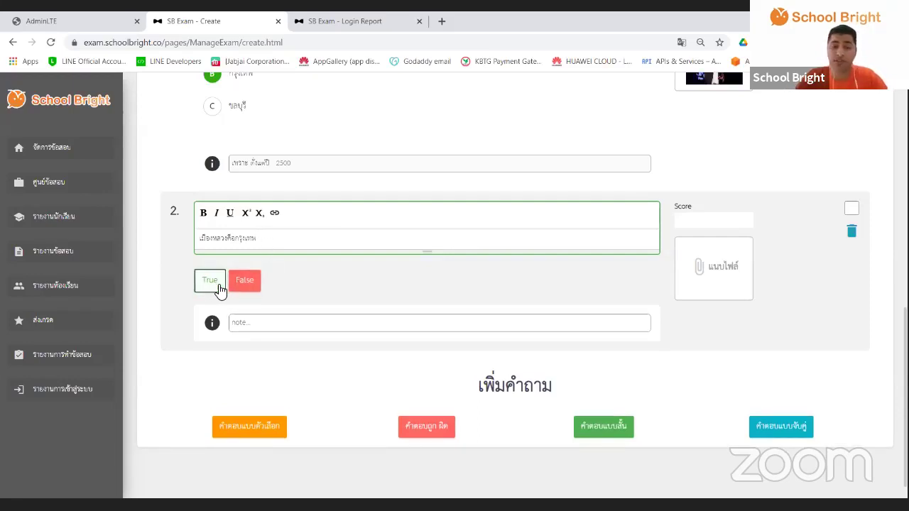
click(718, 221)
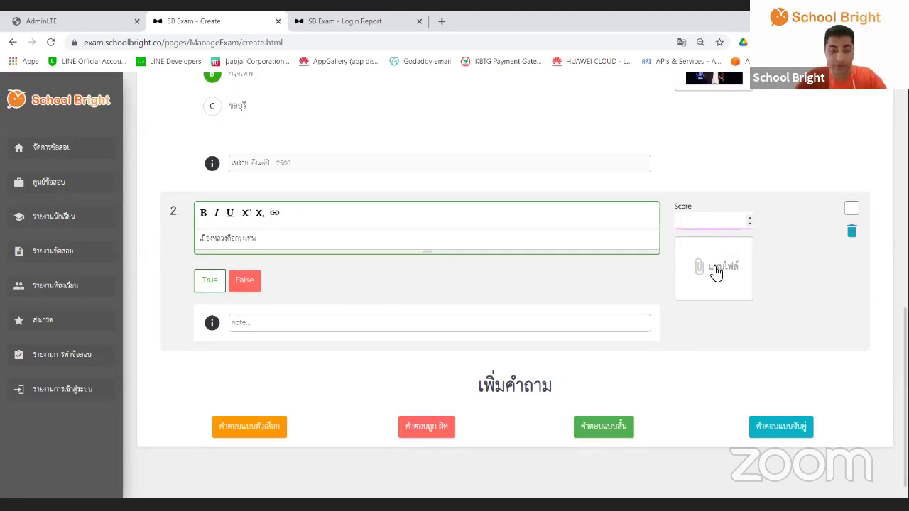
click(781, 245)
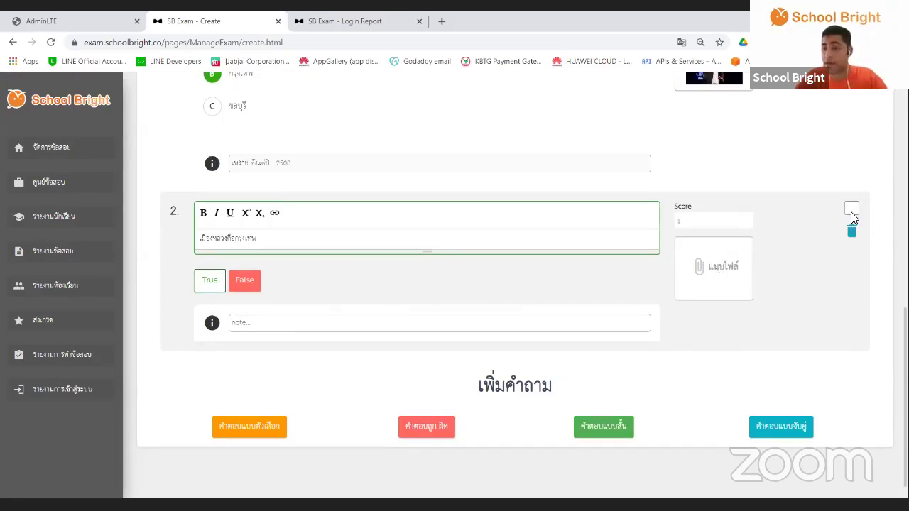
click(851, 212)
click(431, 305)
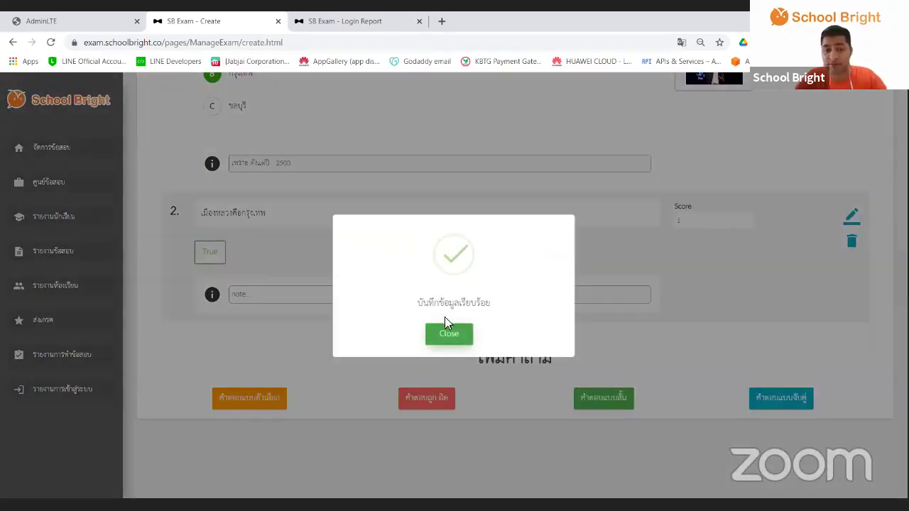
click(450, 336)
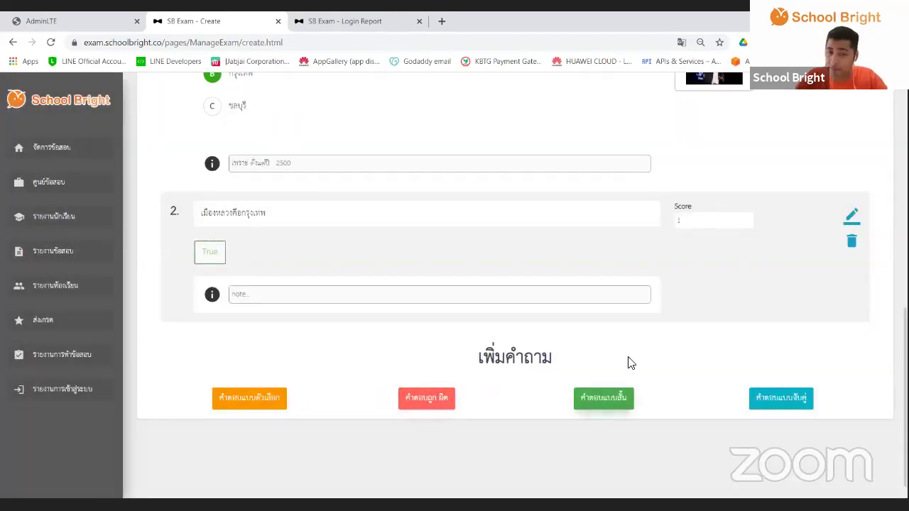
Step: Add a short-answer question 3 and fill in its text by copying "เมืองหลวงประเทศไทย" from question 1
click(605, 399)
scroll(623, 410, down, 1)
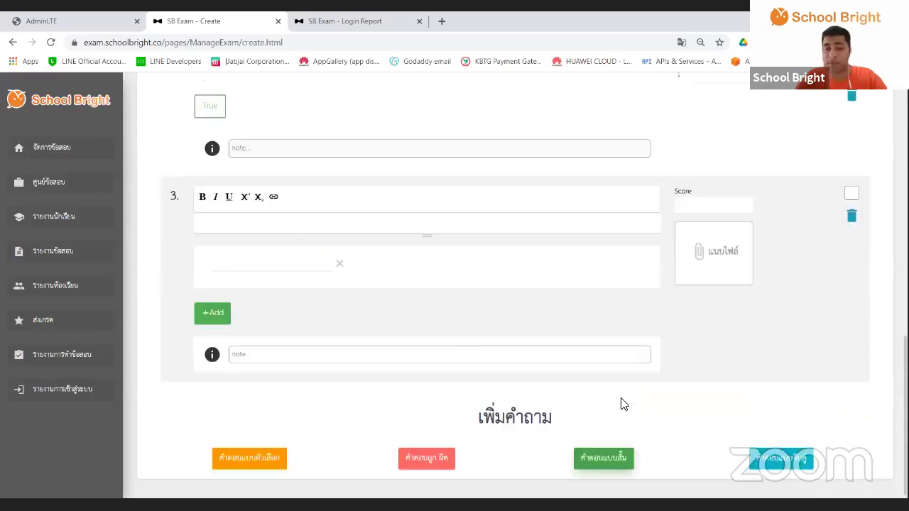
click(260, 221)
text(ฐ.กv)
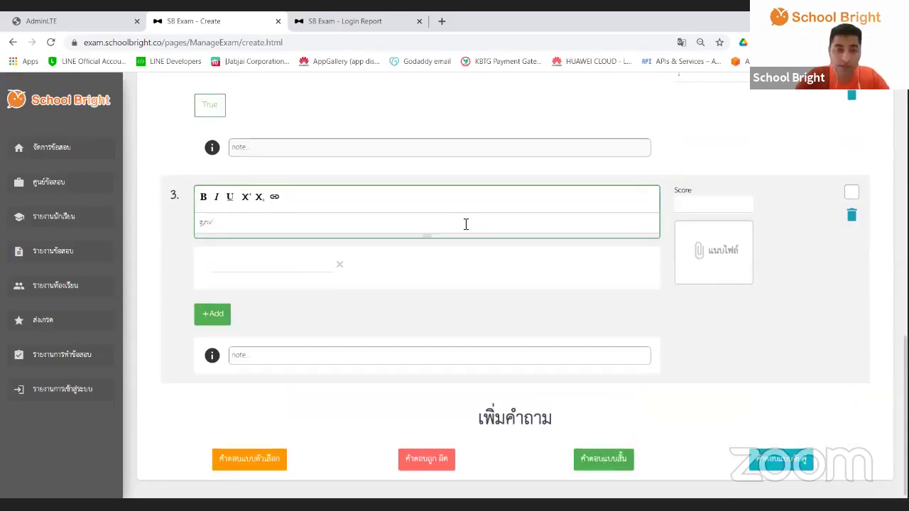
key(BackSpace)
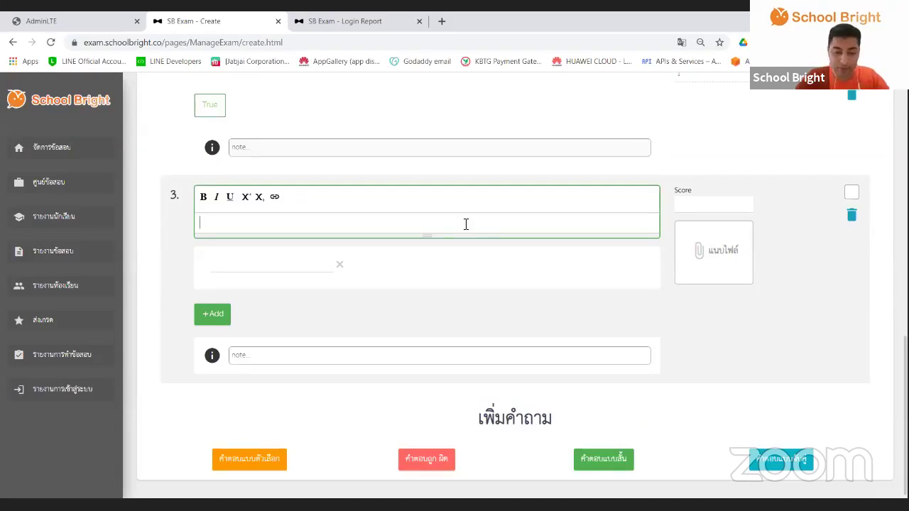
scroll(426, 220, up, 10)
drag(275, 264, 201, 263)
key(ctrl+c)
scroll(319, 260, down, 4)
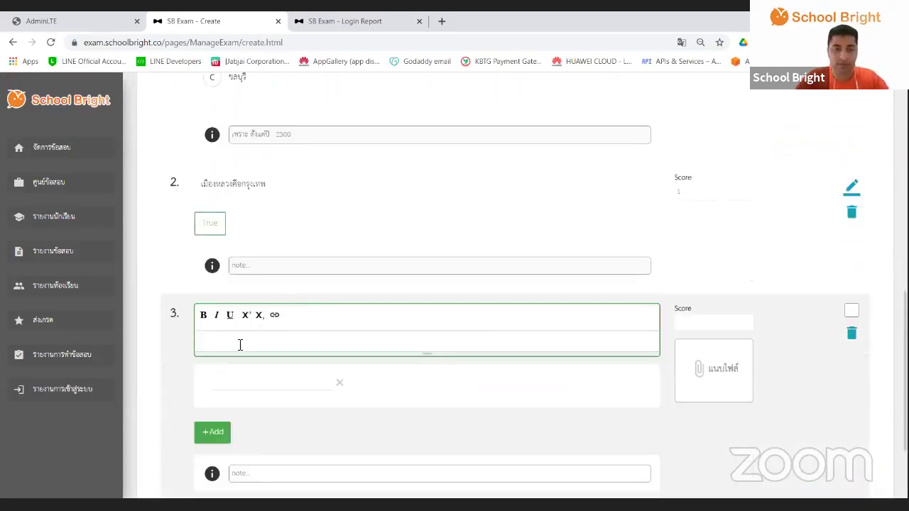
key(ctrl+v)
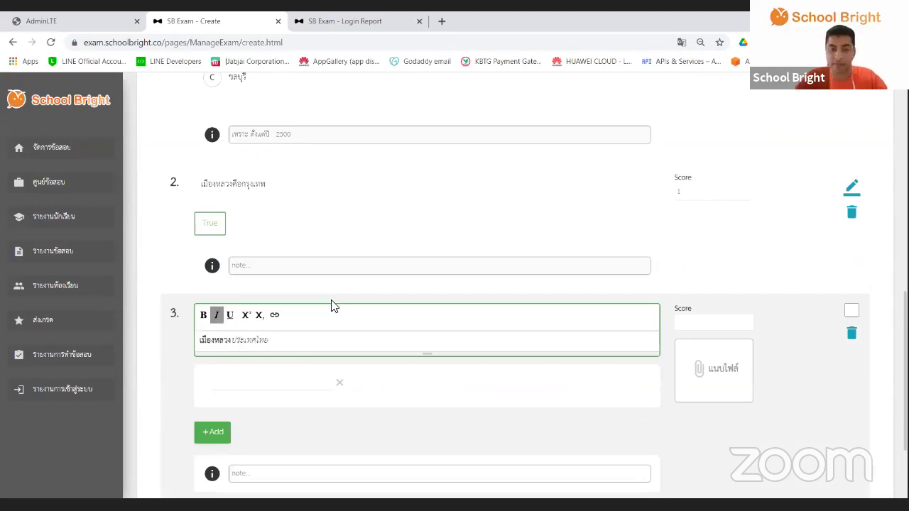
Step: Enter กทม and กรุงเทพ as the first two accepted answers to question 3
scroll(285, 292, down, 2)
click(256, 270)
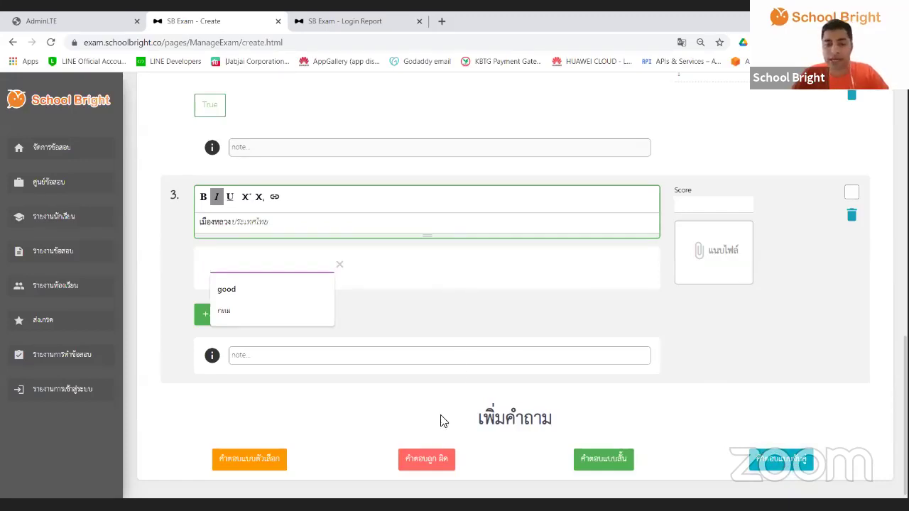
click(429, 458)
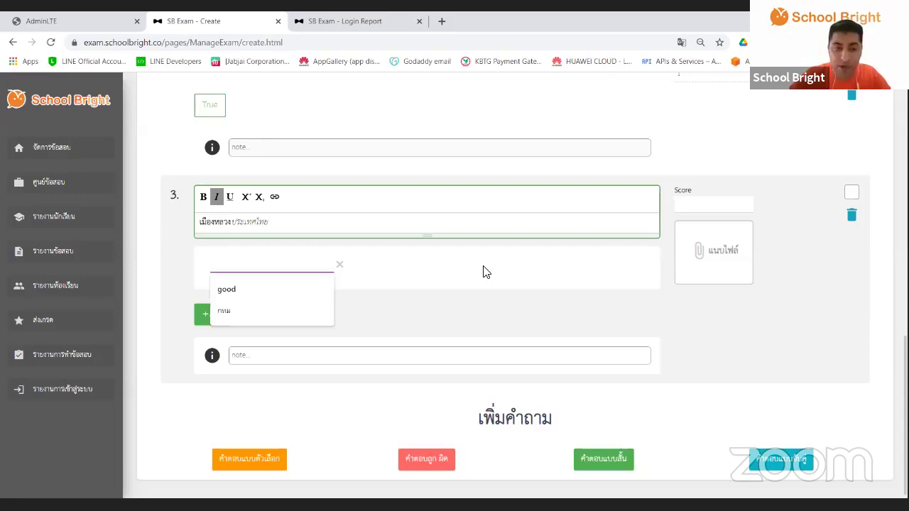
click(483, 272)
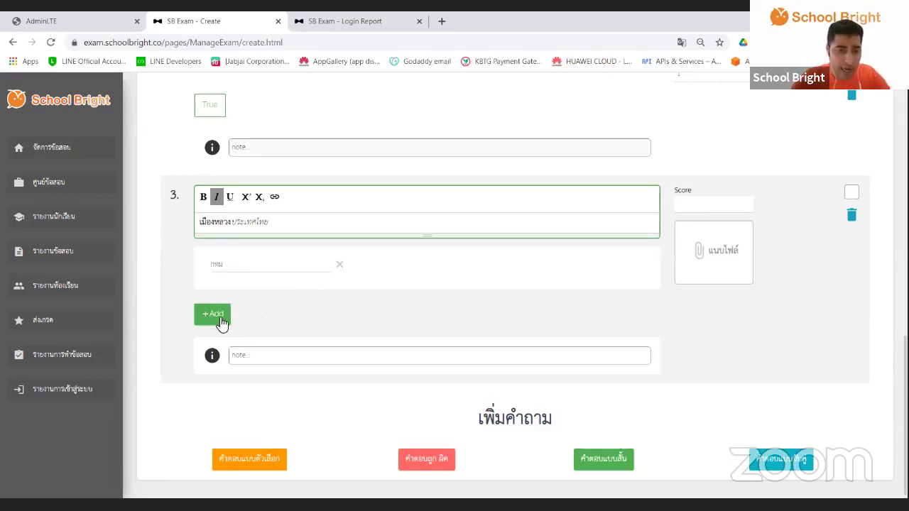
click(221, 322)
click(408, 264)
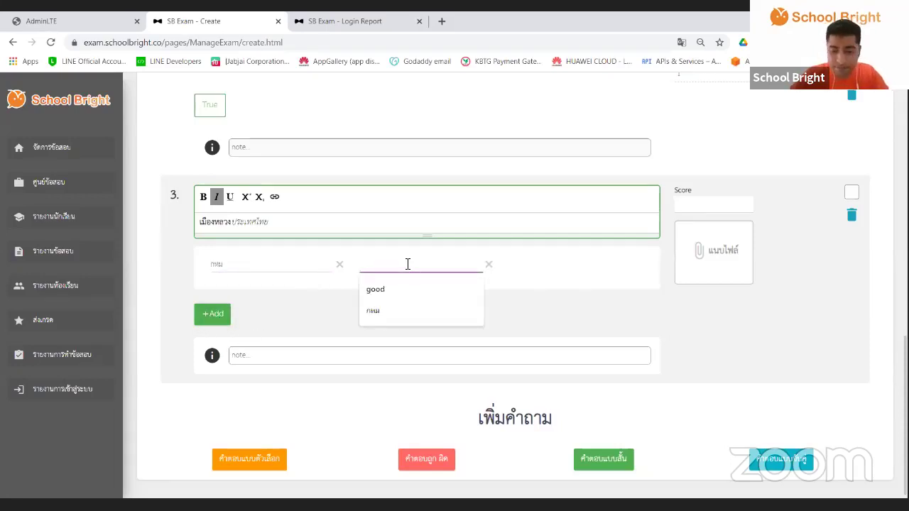
text(กรุงเทพ)
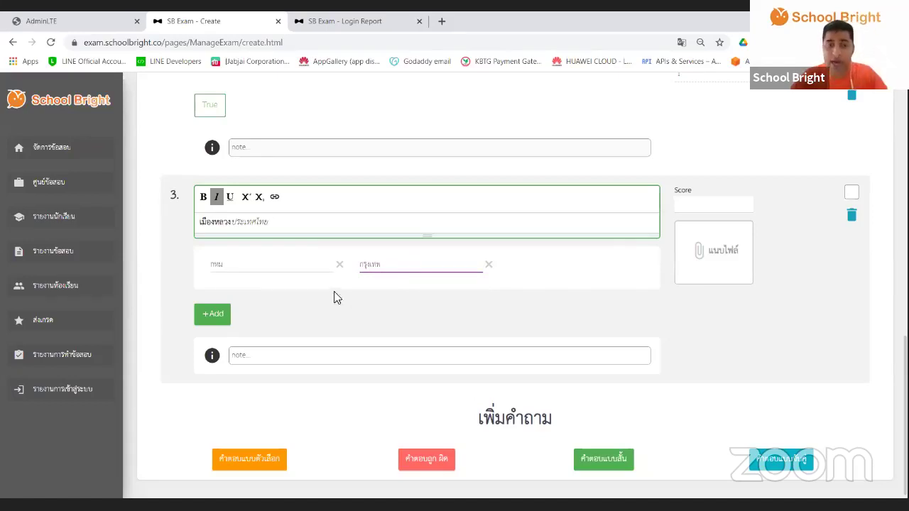
Step: Add กรุงเทพมหานคร and the misspelled variant กรุงเทบ as the third and fourth accepted answers to question 3
click(213, 316)
click(530, 267)
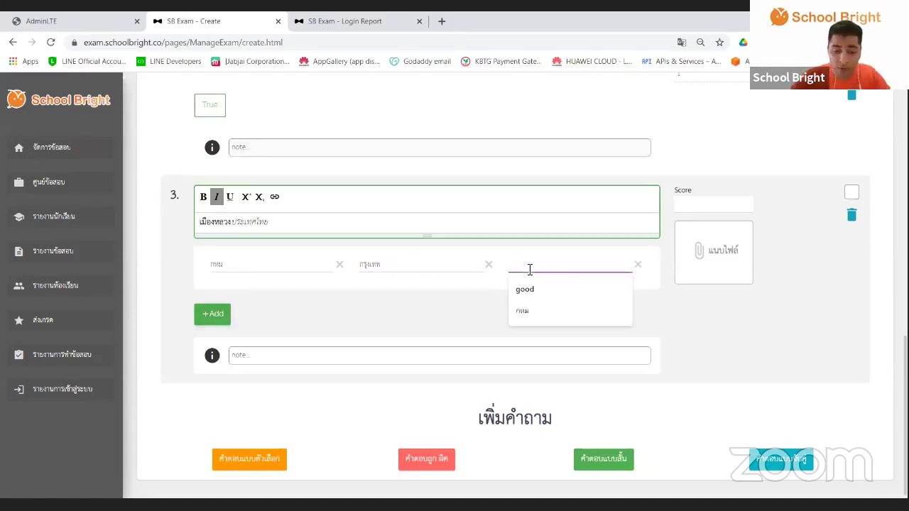
text(กรุงเทพ)
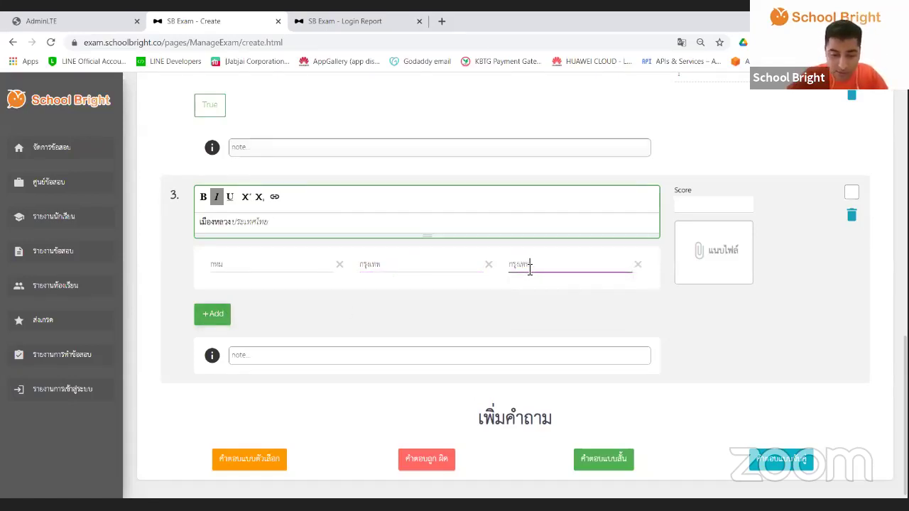
text(มหานคร)
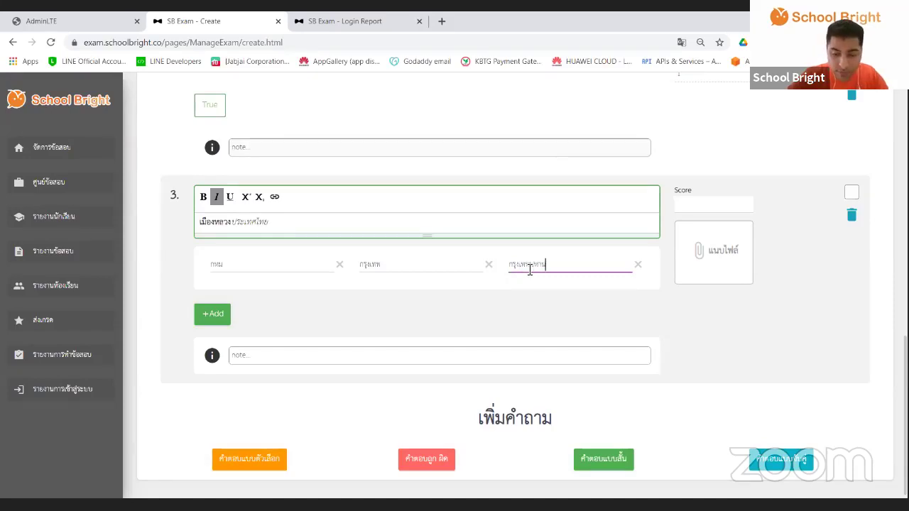
click(213, 314)
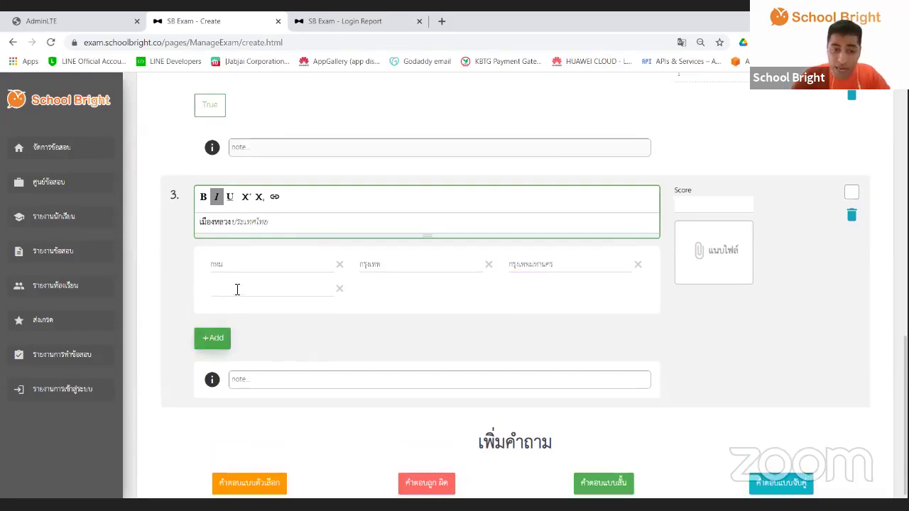
click(233, 291)
text(กรุ)
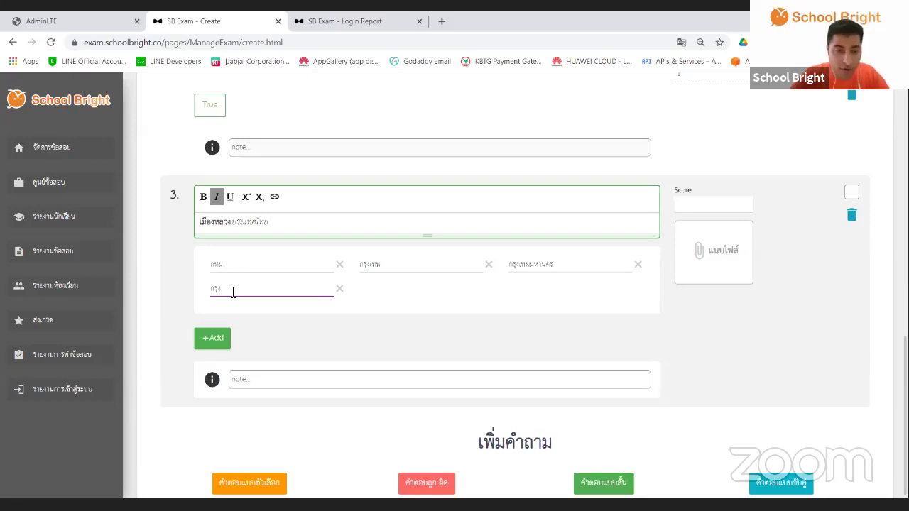
text(งเทพ)
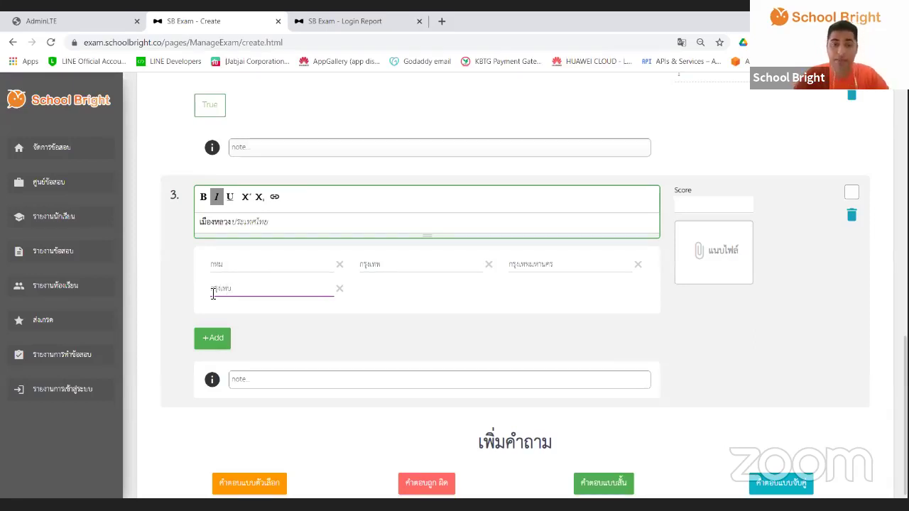
Step: Add Bangkok and its lowercase variant bangkok as the fifth and sixth accepted answers to question 3
click(213, 338)
click(376, 286)
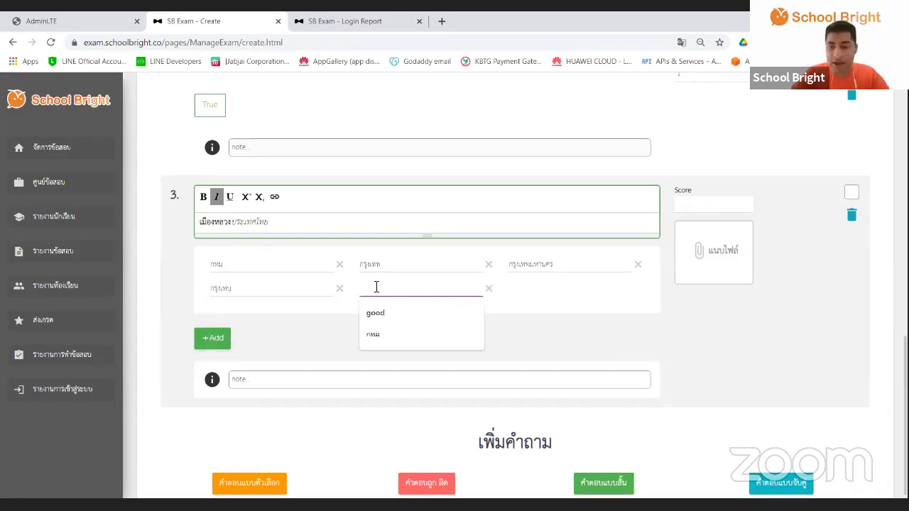
text(Bank)
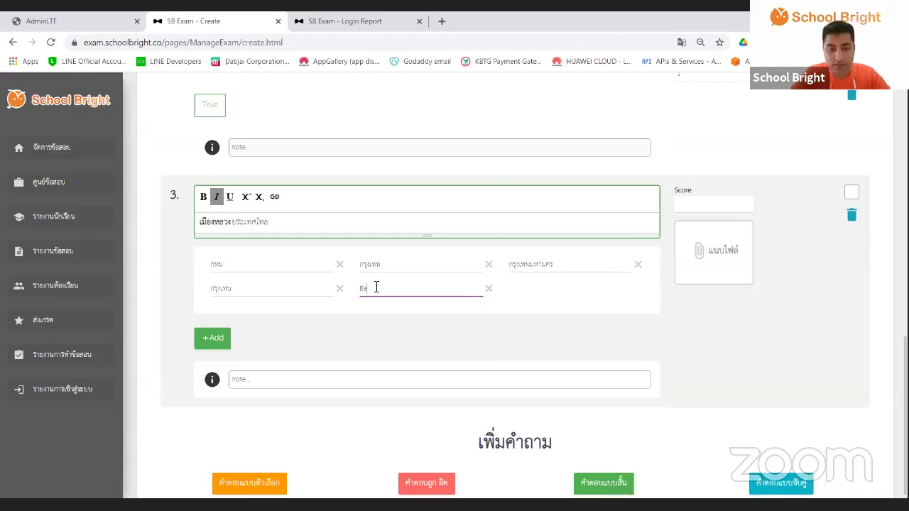
text(kok)
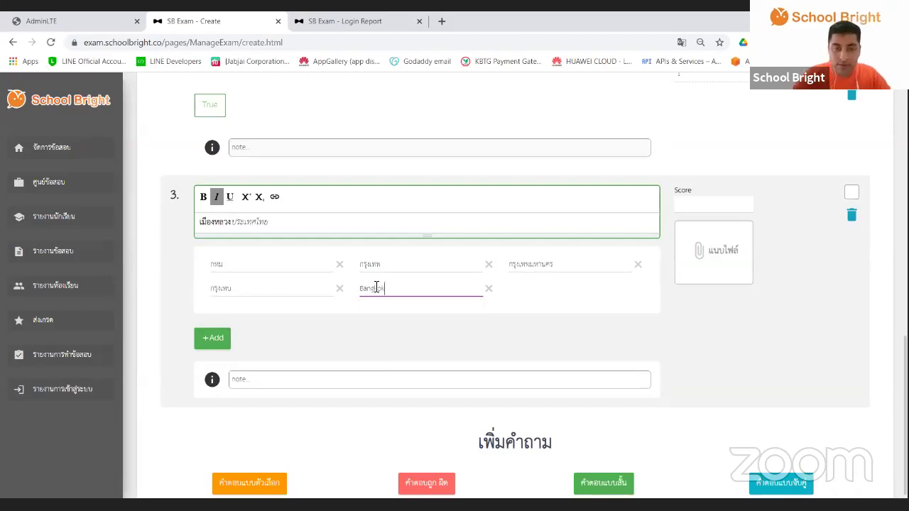
click(204, 342)
click(572, 289)
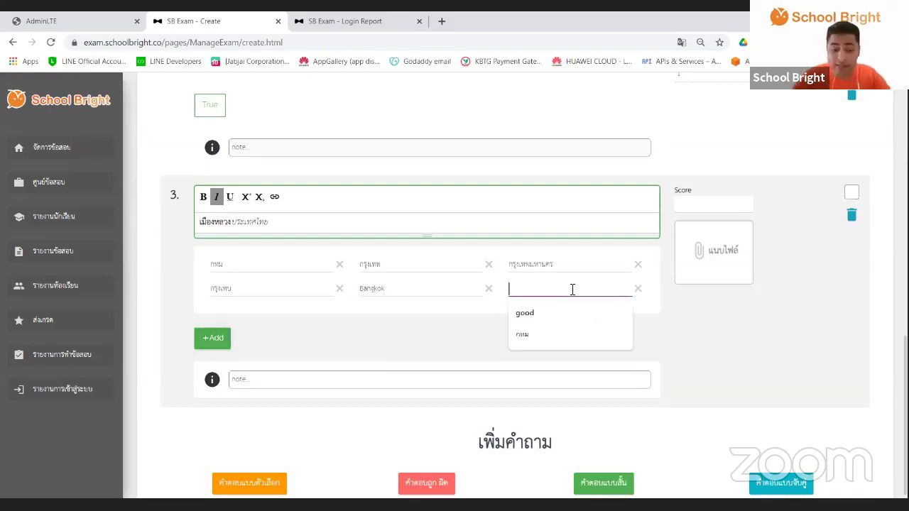
text(bangk)
key(BackSpace)
text(ko)
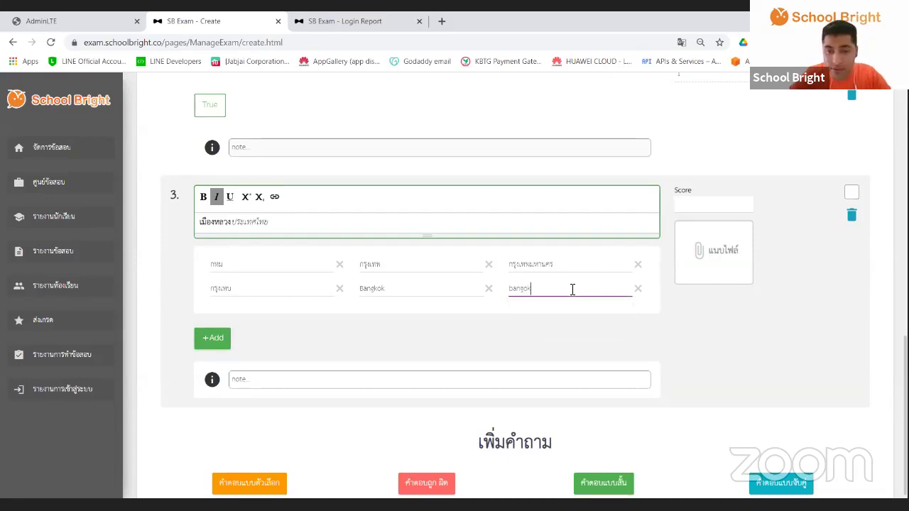
key(BackSpace)
key(BackSpace)
text(kok)
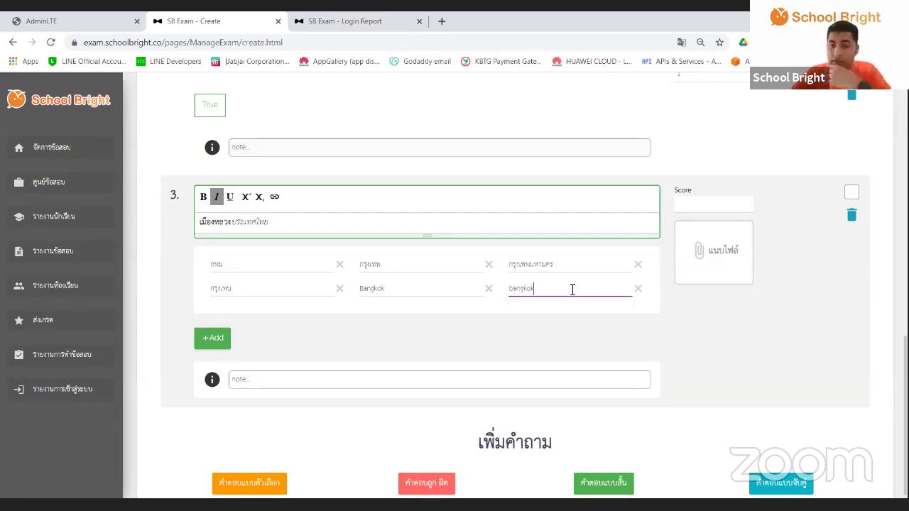
click(449, 331)
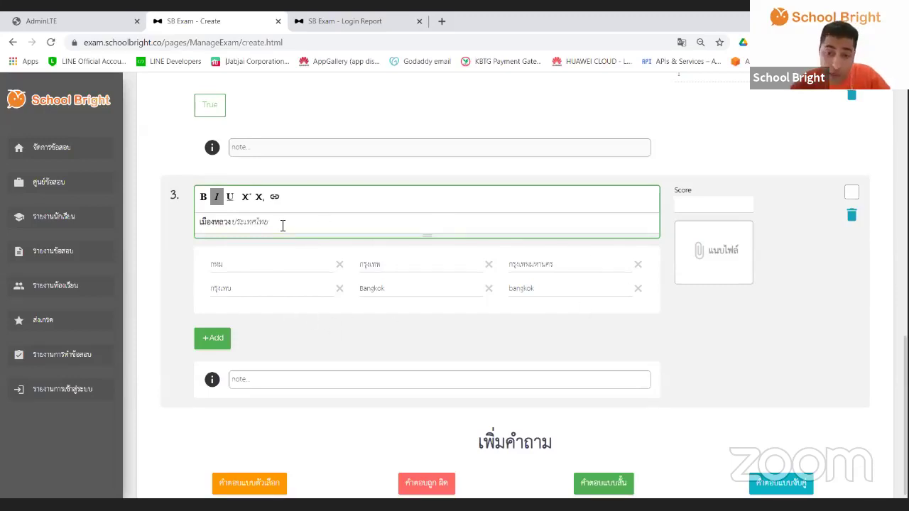
Step: Add a period to question 3's first accepted answer so it reads กทม
click(229, 264)
text(.)
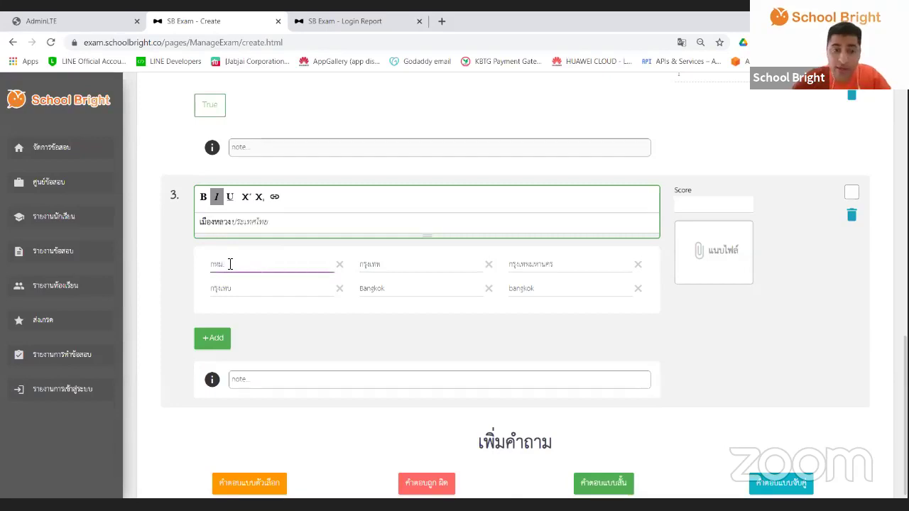
click(309, 331)
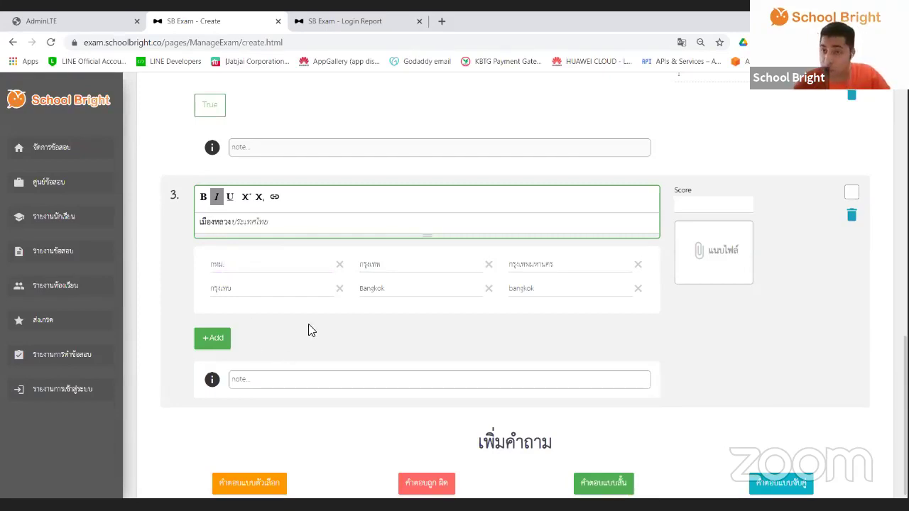
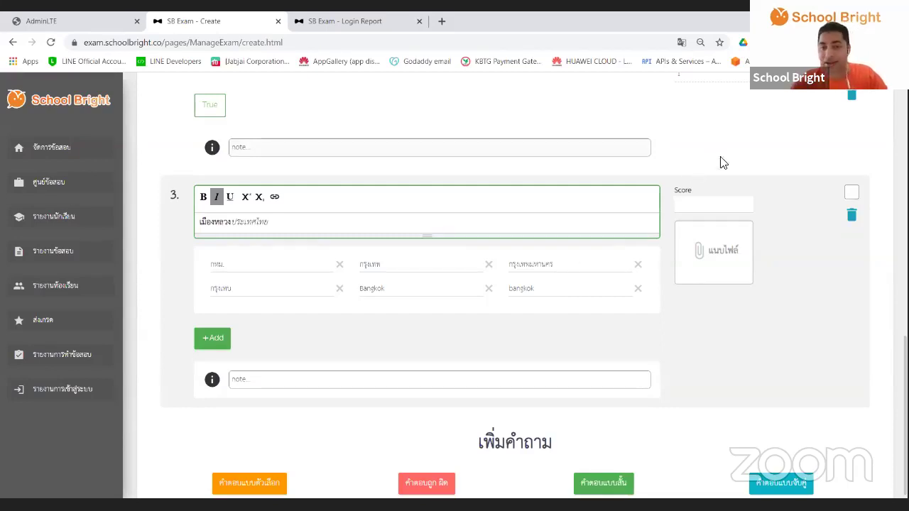
Step: Set question 3's score to 1 and save the question
click(712, 204)
text(1)
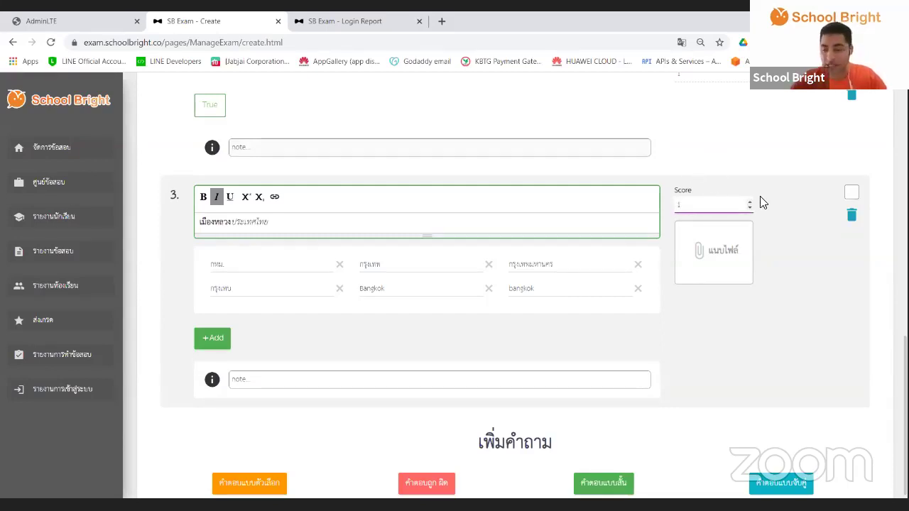
click(851, 193)
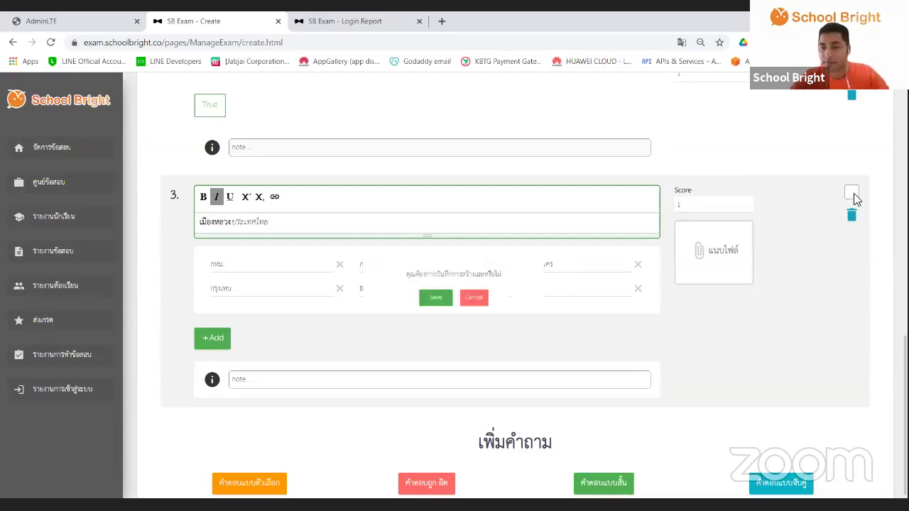
click(428, 304)
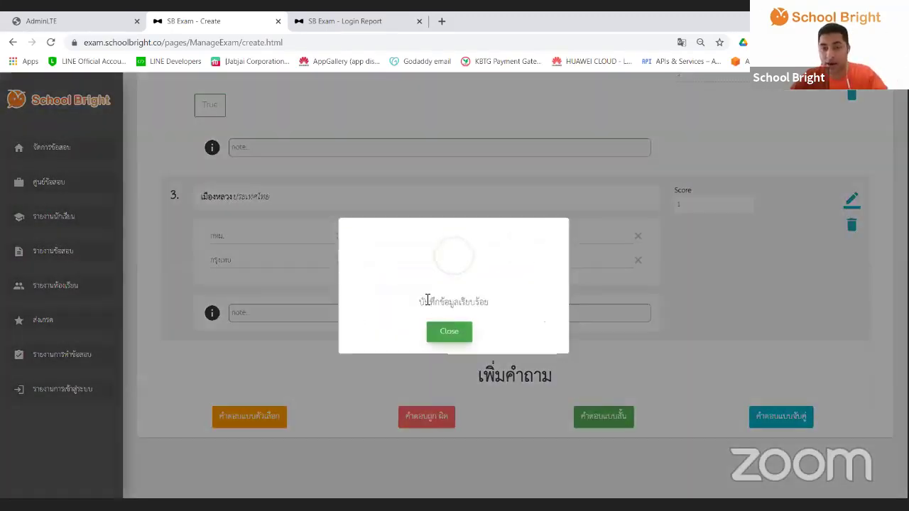
click(449, 331)
drag(207, 197, 256, 199)
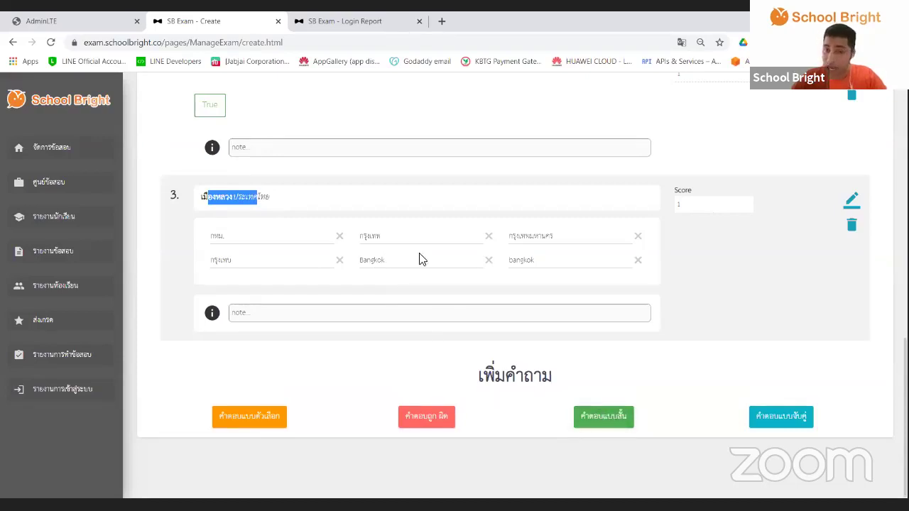
Step: Add a matching-type question 4 with the text "Match the correct the pair"
click(795, 422)
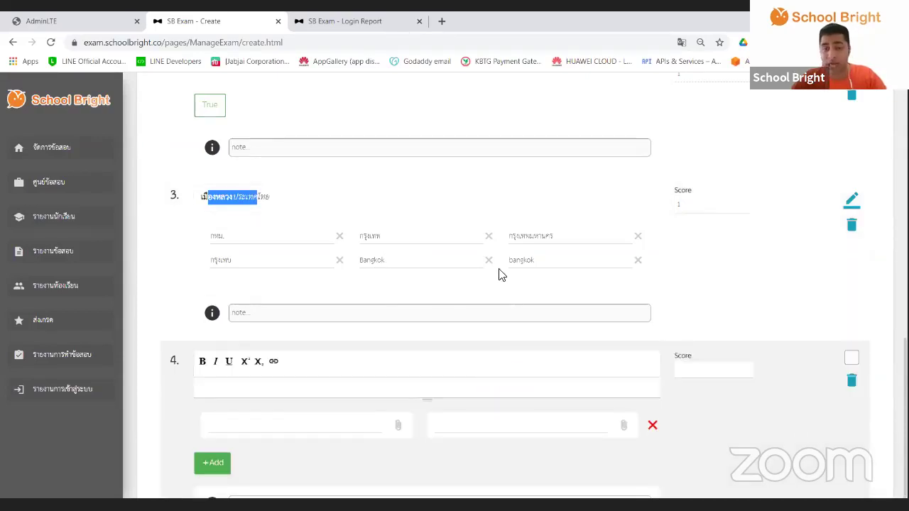
scroll(499, 272, down, 3)
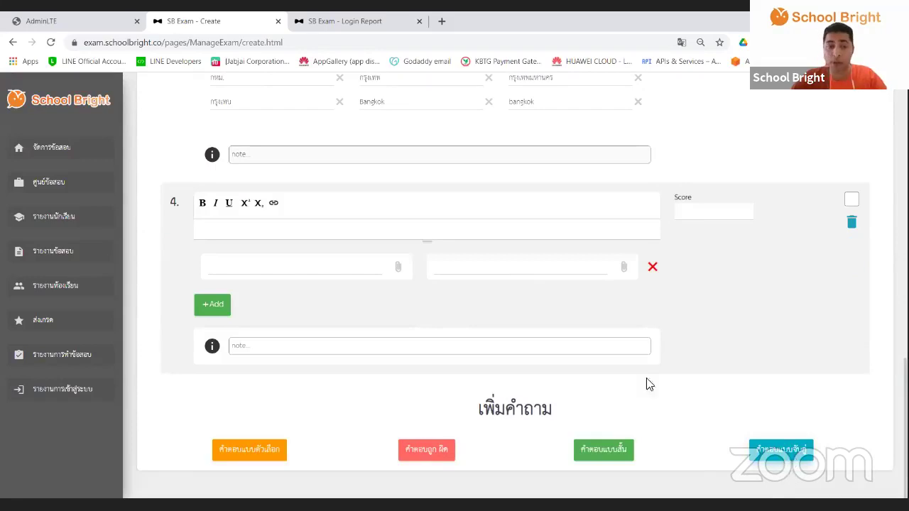
click(296, 234)
scroll(266, 209, up, 2)
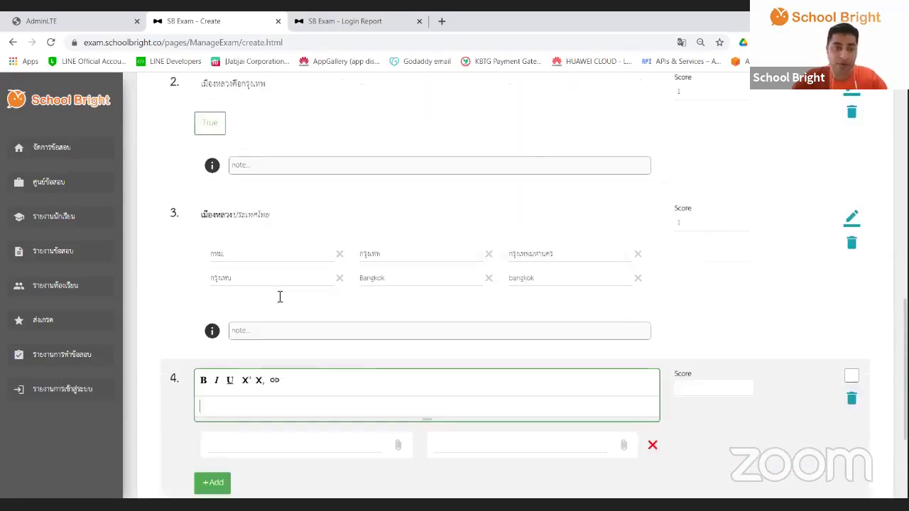
scroll(278, 296, down, 3)
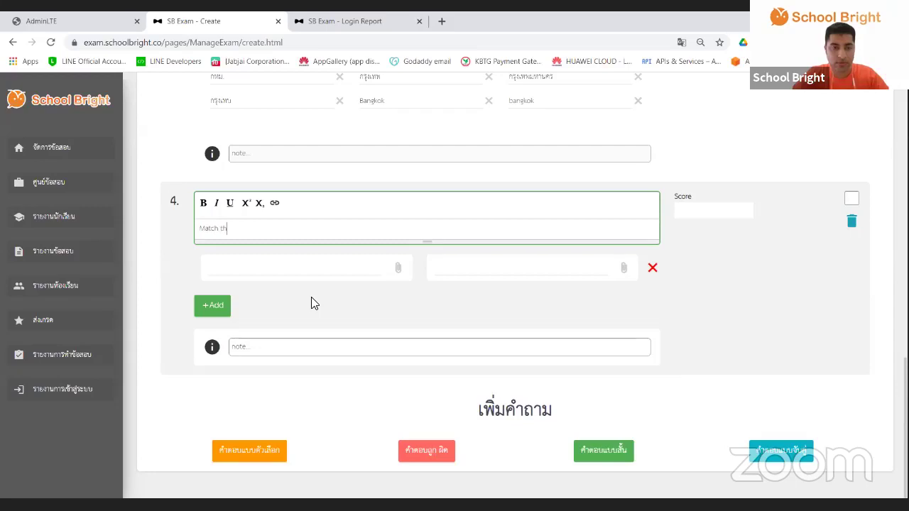
text(e correct the pair)
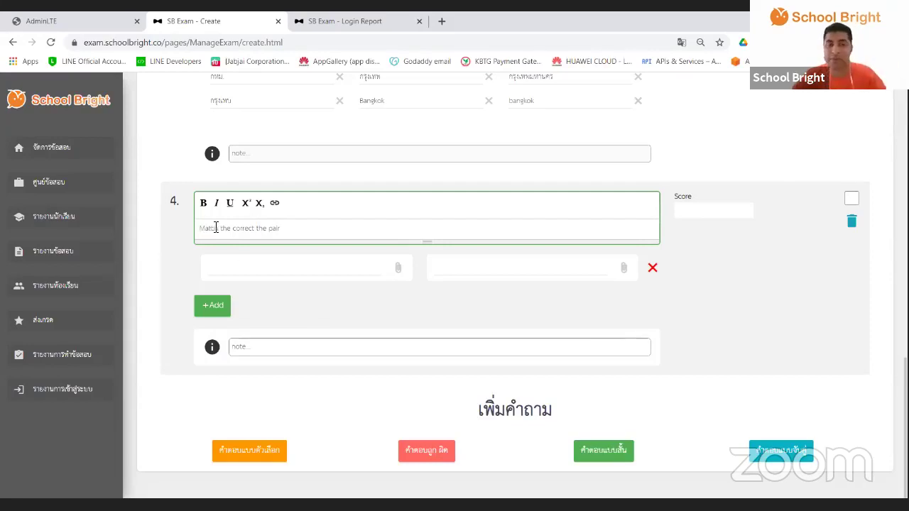
Step: Format the whole text of question 4 as bold and underlined
drag(282, 230, 194, 230)
click(203, 203)
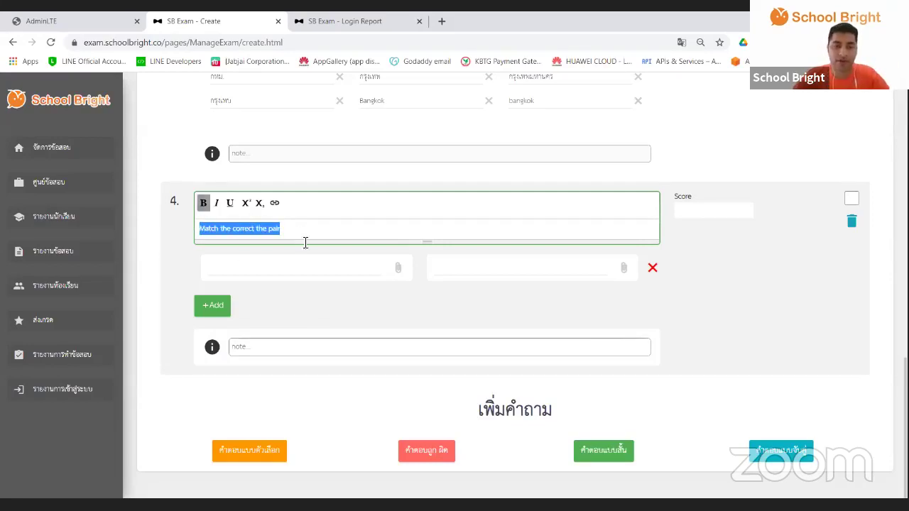
click(229, 203)
click(306, 229)
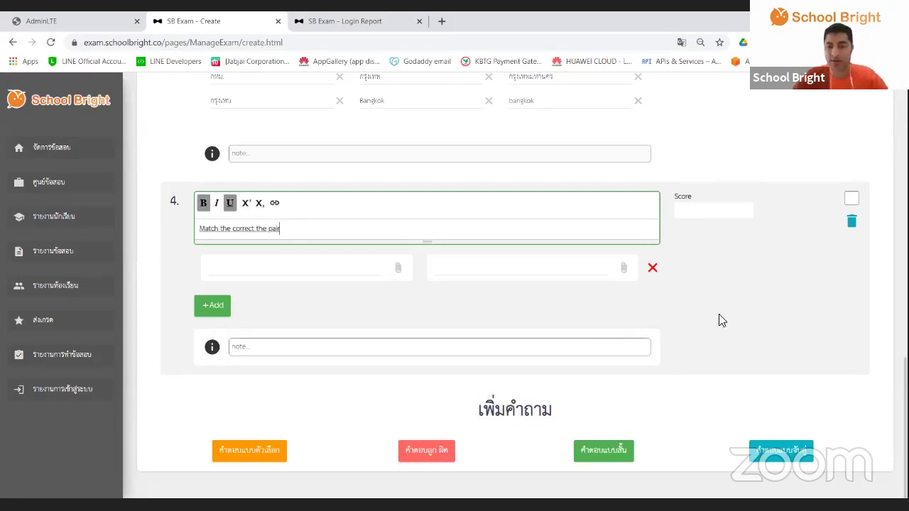
Step: Enter red with apple and green with frog as the first two matching pairs of question 4
click(291, 265)
text(red)
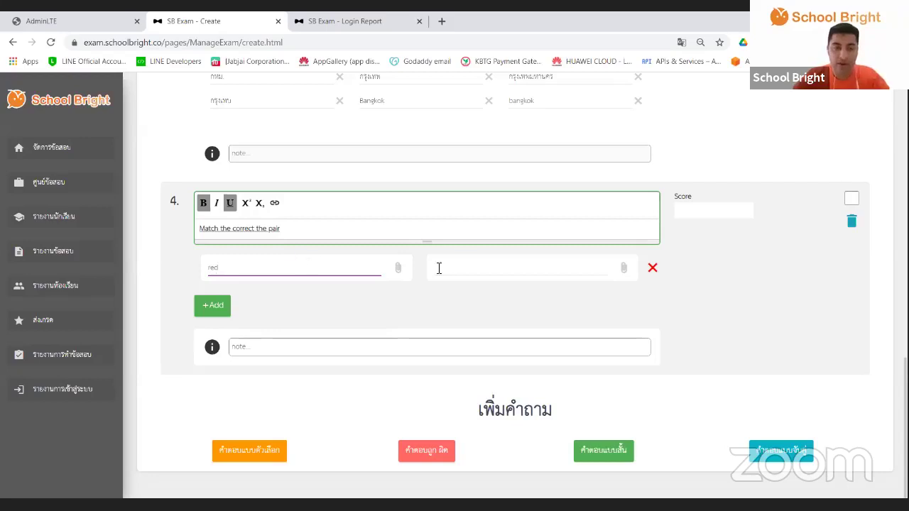
click(477, 264)
text(apple)
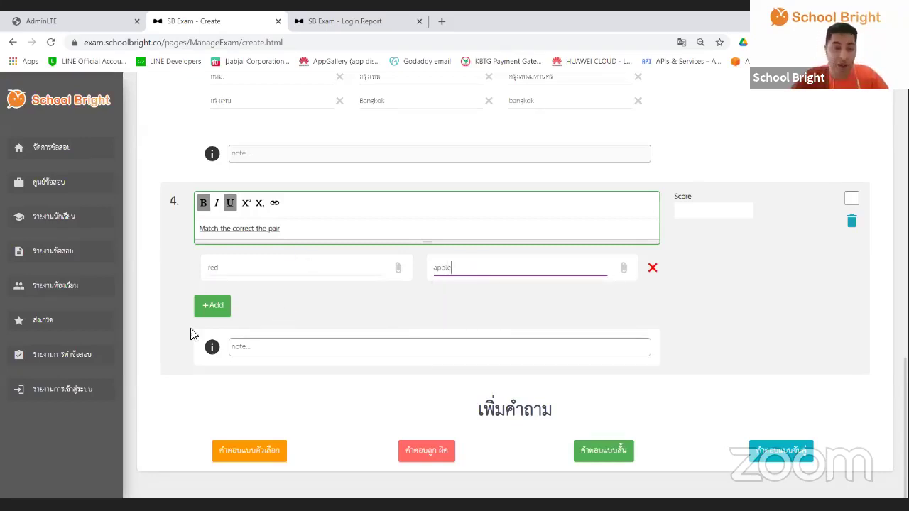
click(206, 308)
click(256, 309)
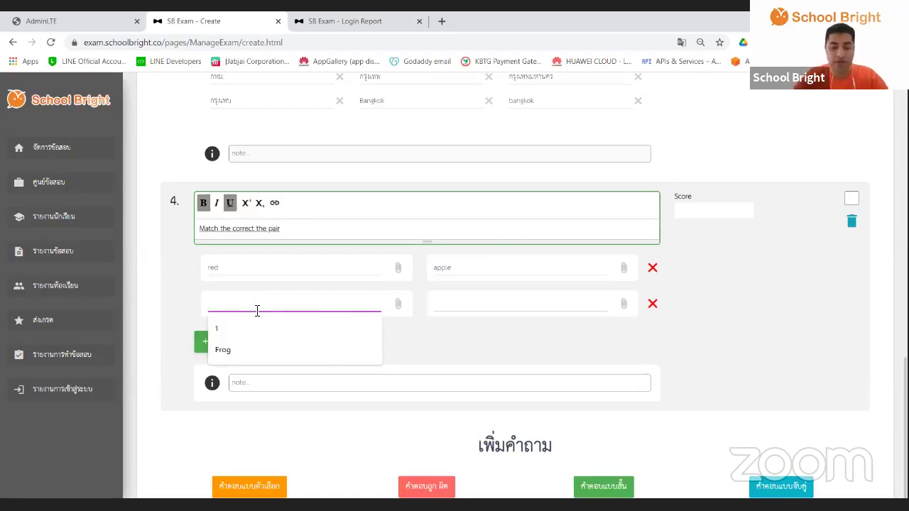
text(green)
click(477, 306)
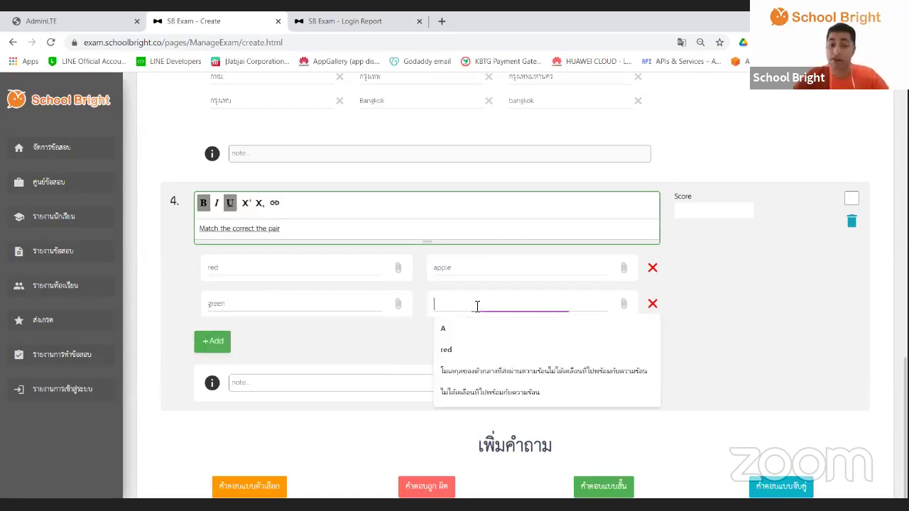
text(frog)
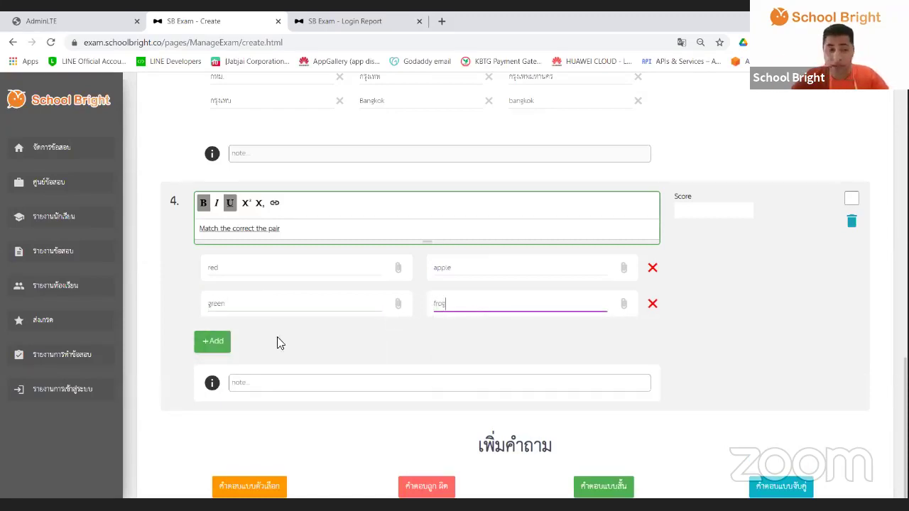
Step: Add a third matching pair to question 4, blue with sky
click(217, 341)
click(242, 333)
text(blue)
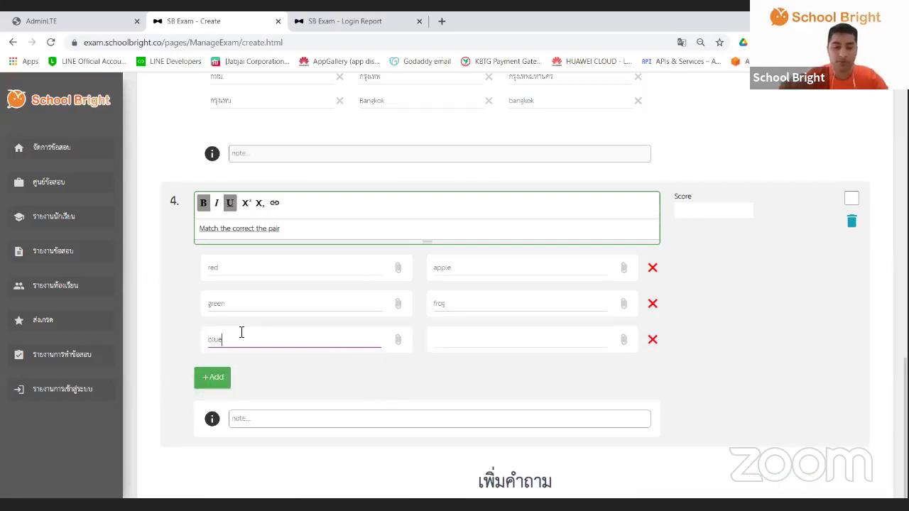
click(464, 337)
text(sky)
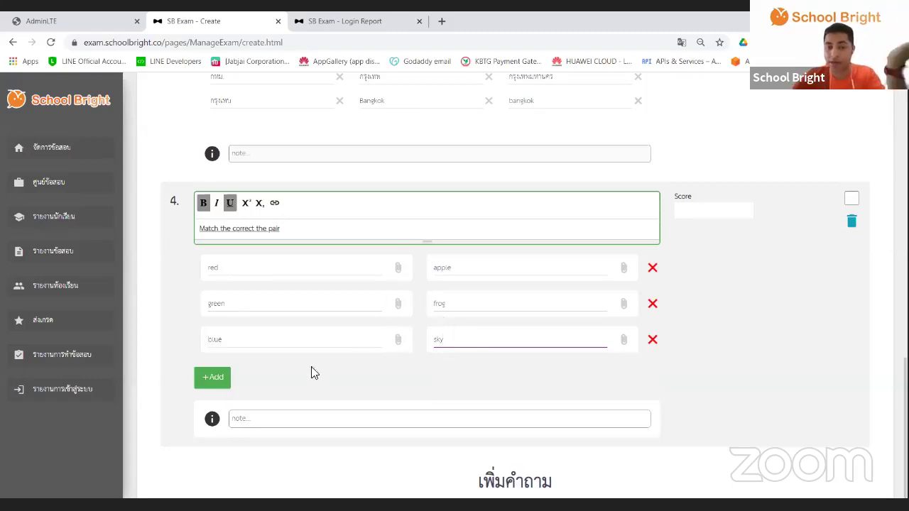
click(218, 380)
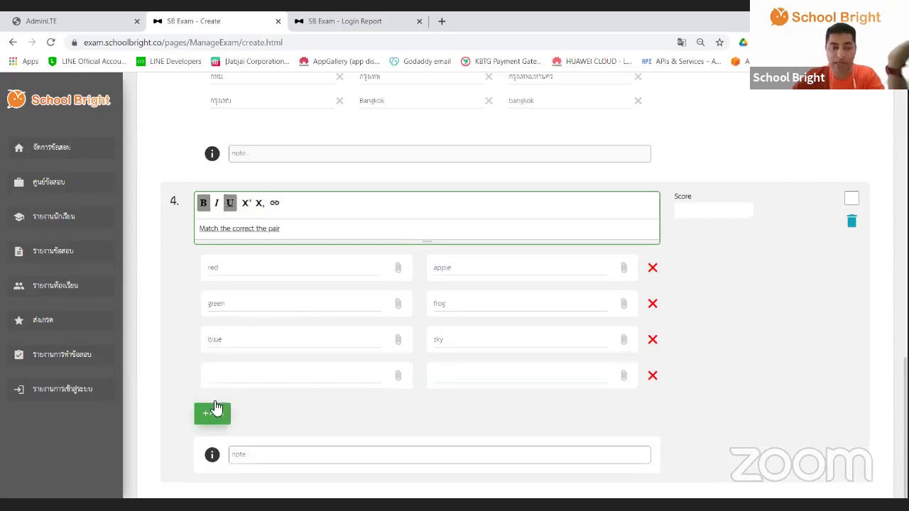
click(216, 412)
click(653, 414)
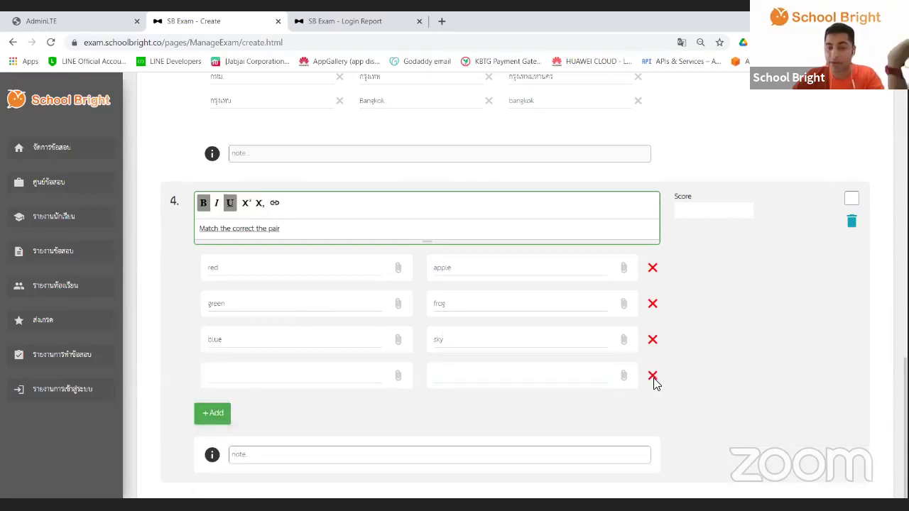
click(653, 377)
Step: Give question 4 a score of 1 and save it
click(714, 217)
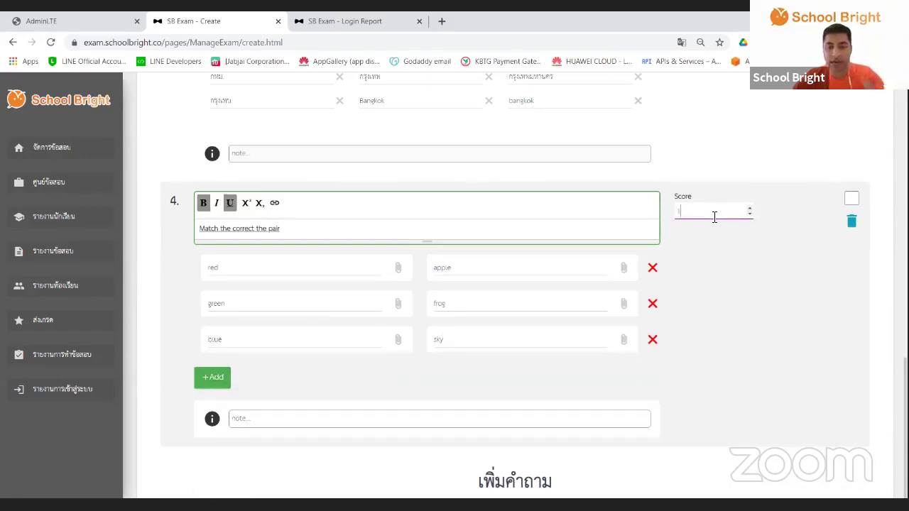
click(851, 200)
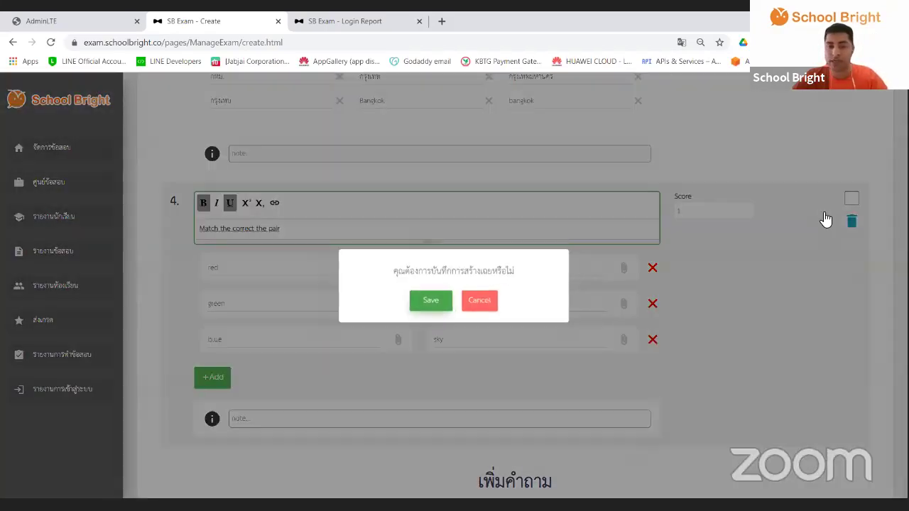
click(430, 300)
click(448, 332)
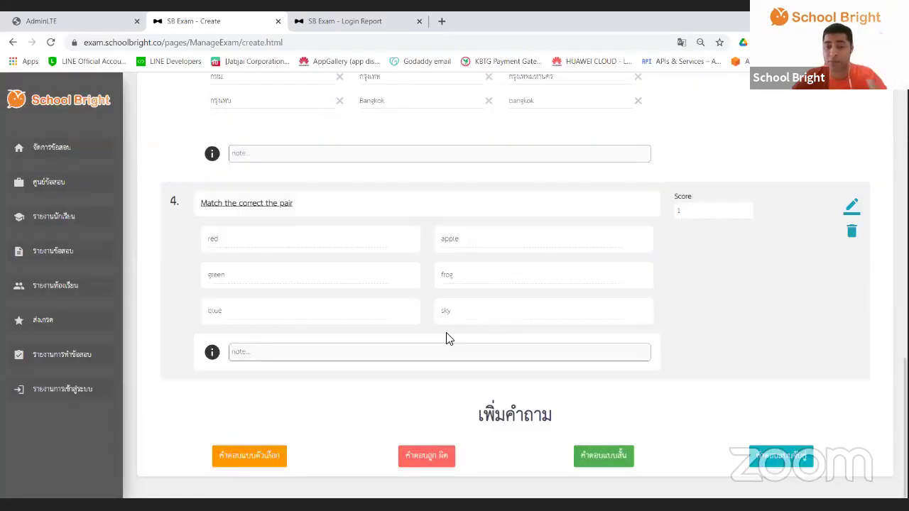
drag(318, 205, 203, 204)
click(209, 240)
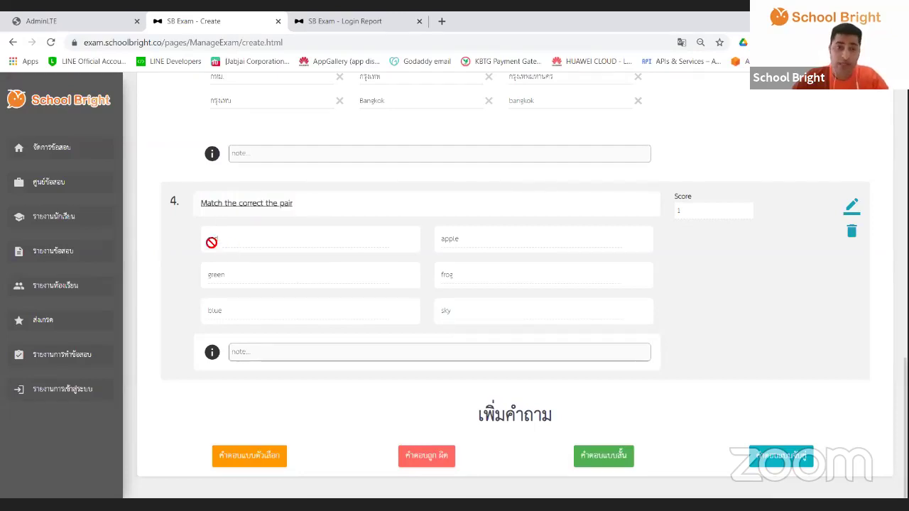
drag(483, 244, 443, 239)
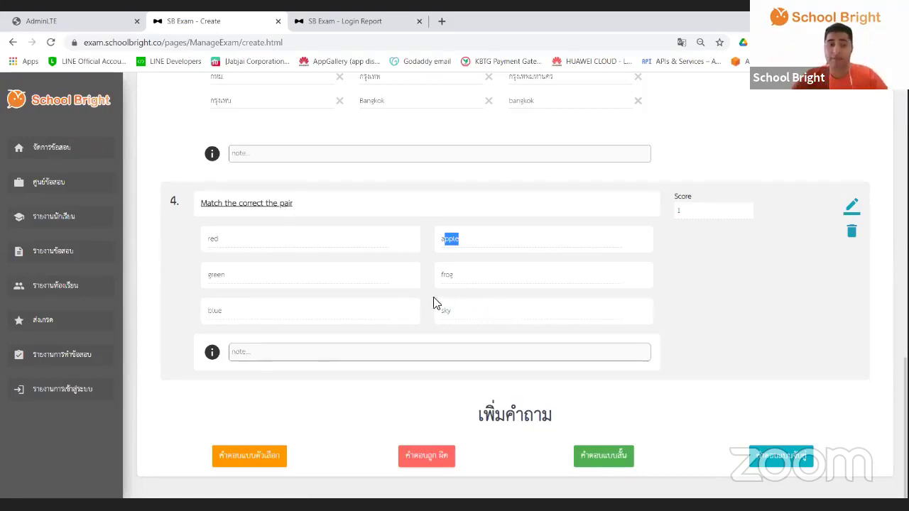
Step: Add a new multiple-choice question below matching question 4
scroll(437, 281, down, 1)
scroll(415, 305, up, 7)
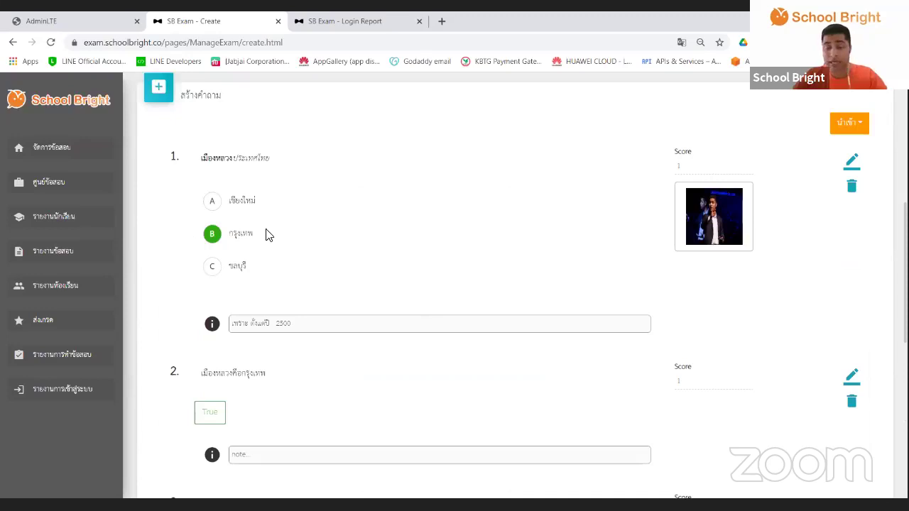
scroll(302, 244, down, 5)
scroll(312, 249, down, 3)
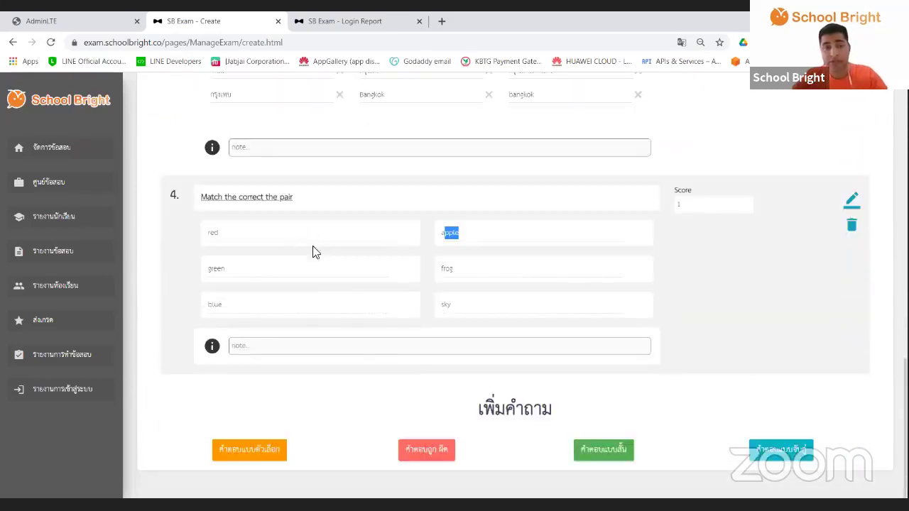
click(348, 394)
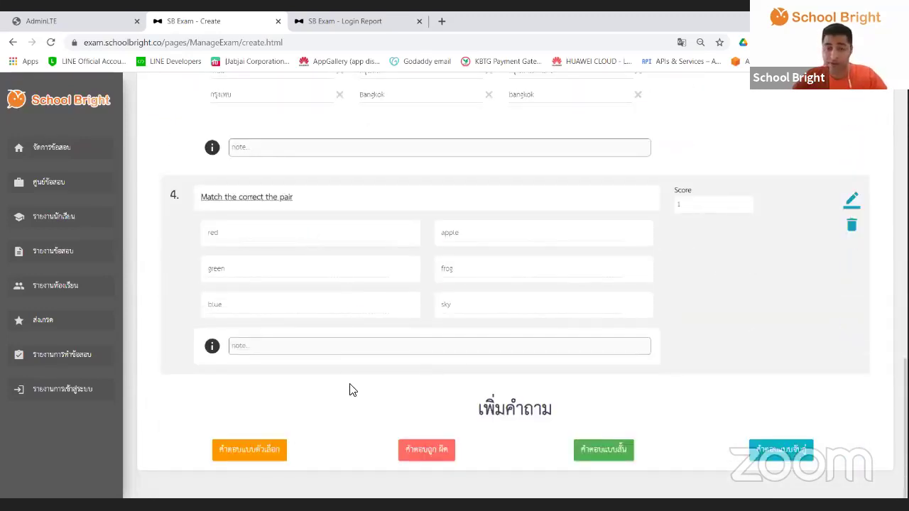
click(259, 462)
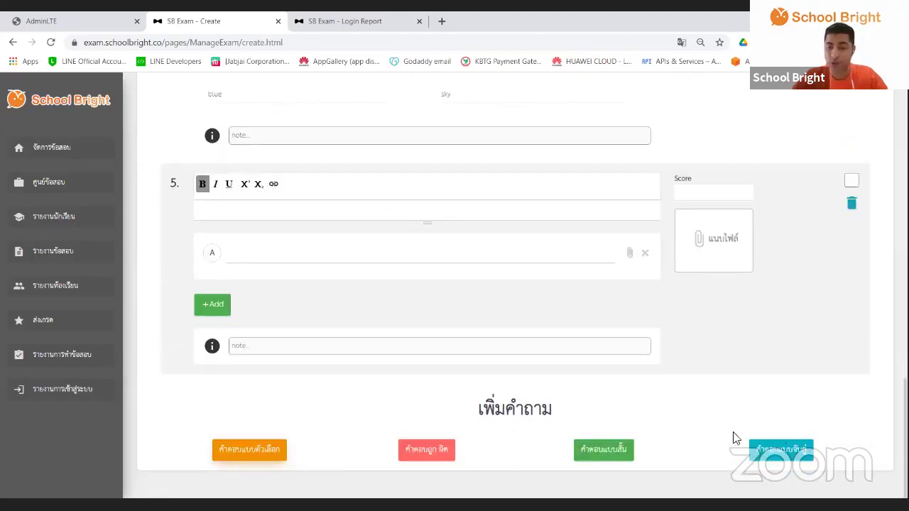
scroll(350, 404, up, 1)
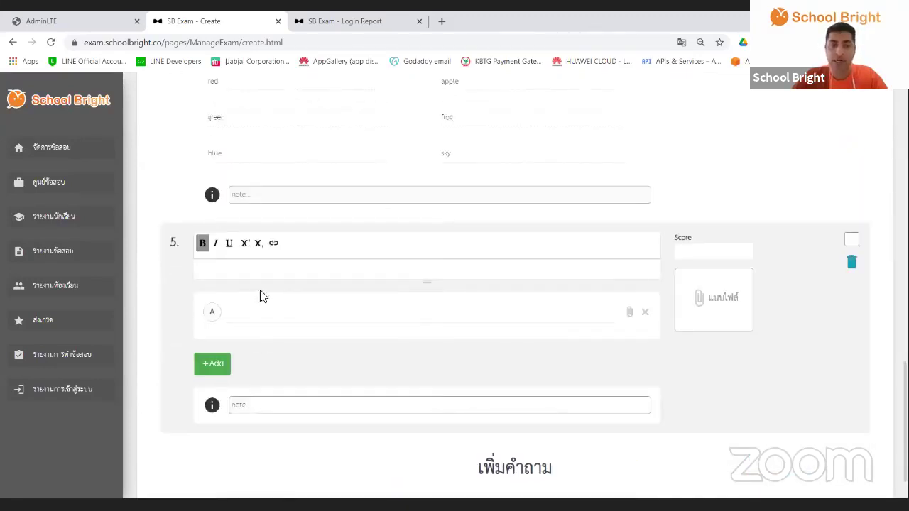
Step: Begin the text of question 5 with x², formatting the 2 as superscript and returning to normal text
click(226, 269)
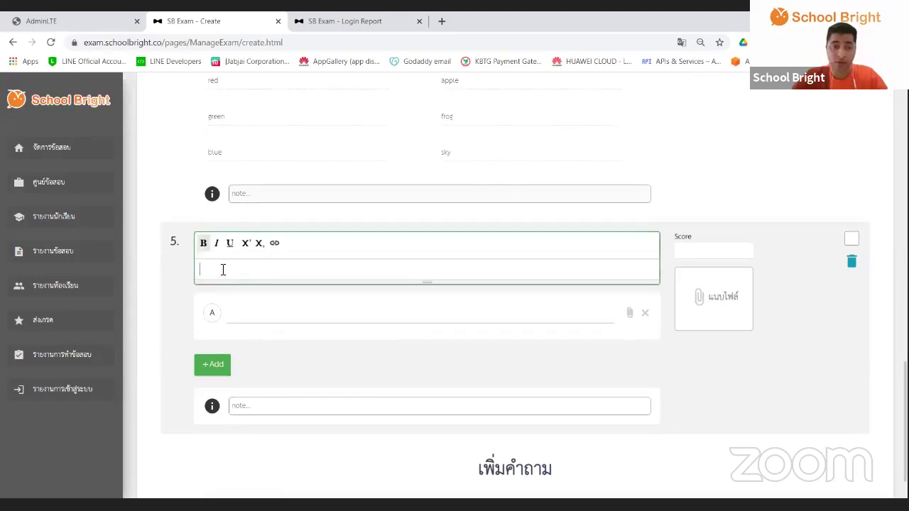
text(x)
click(248, 245)
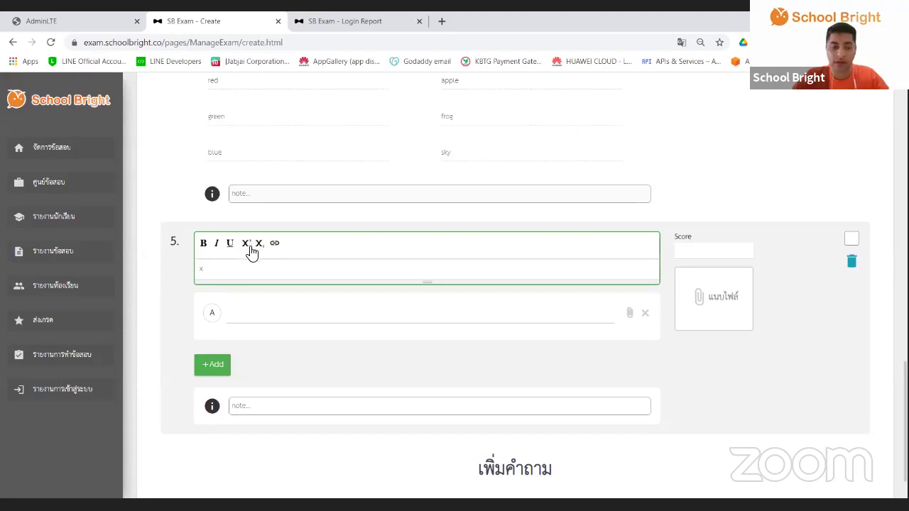
text(2)
click(249, 245)
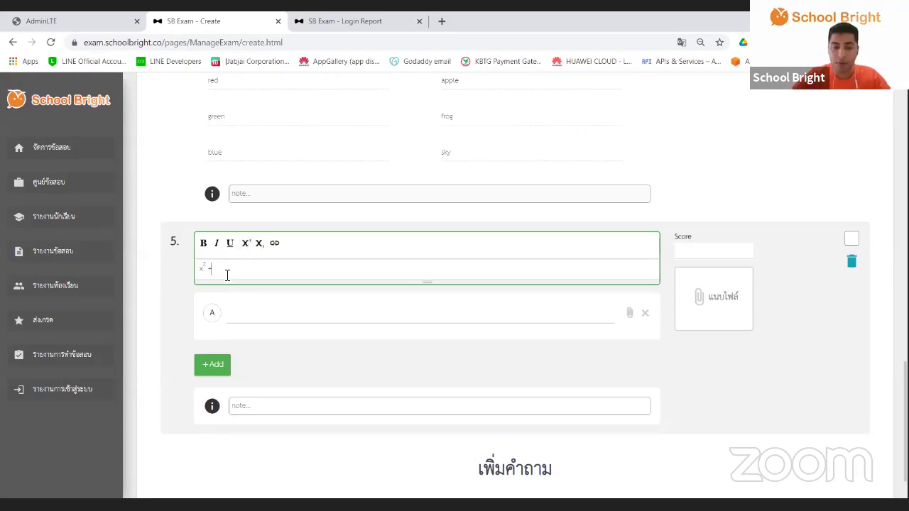
Step: Complete the question 5 expression with y₂ =, formatting only the 2 after y as subscript
click(258, 245)
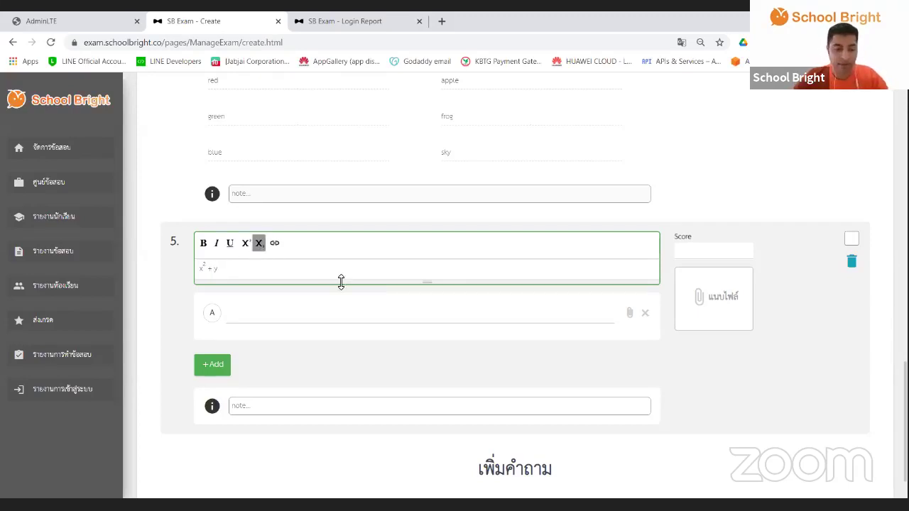
text(y2)
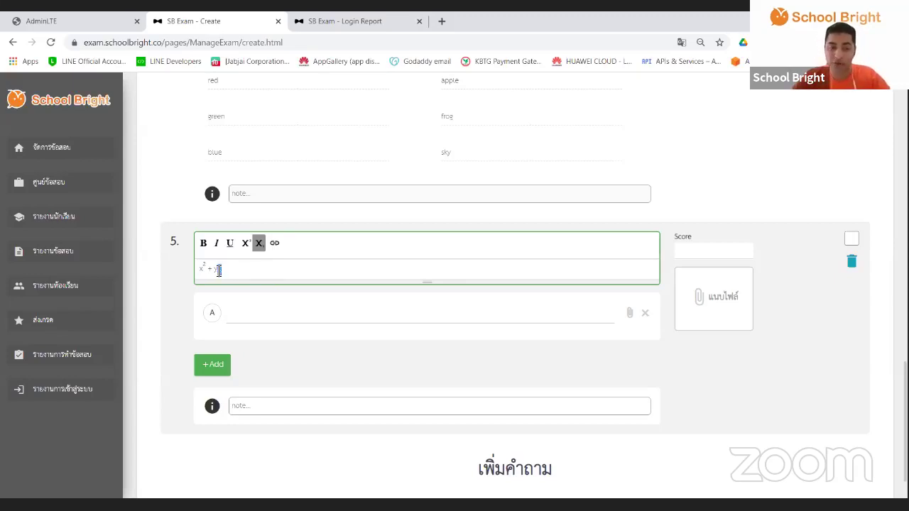
text(2)
key(ctrl+comma)
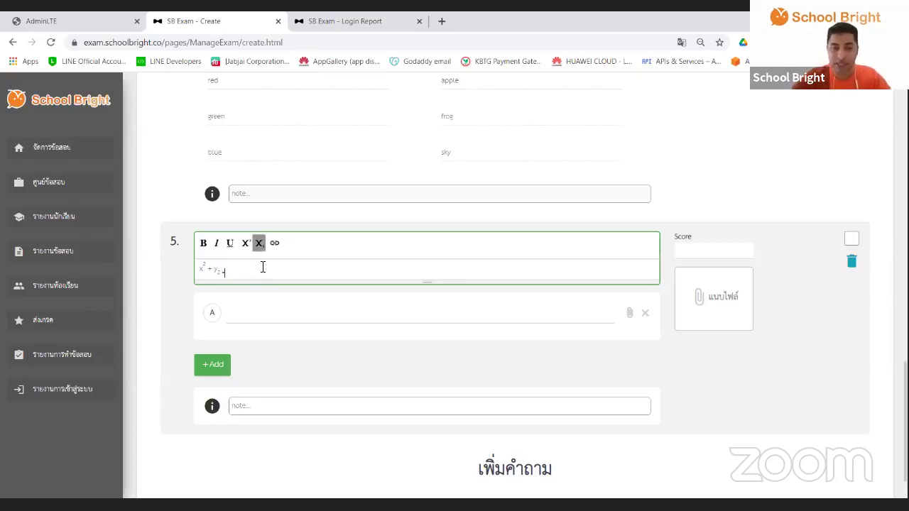
click(258, 244)
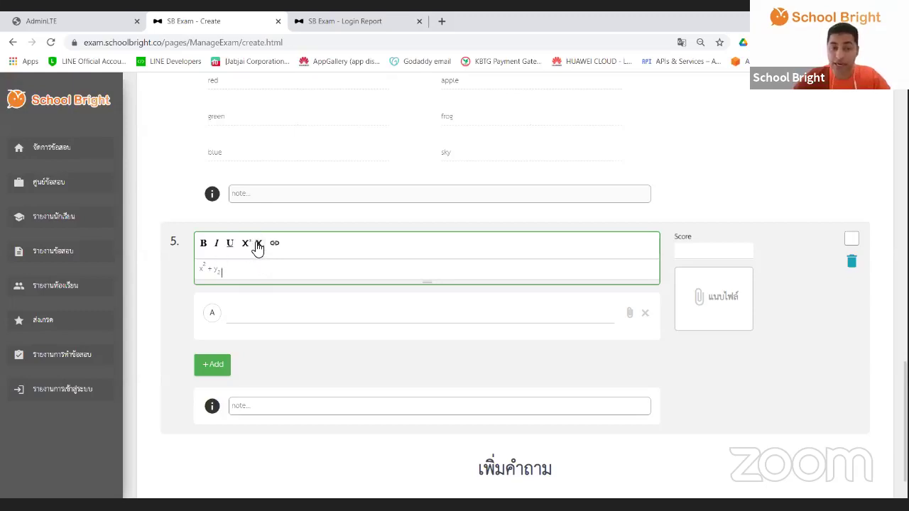
drag(226, 269, 202, 277)
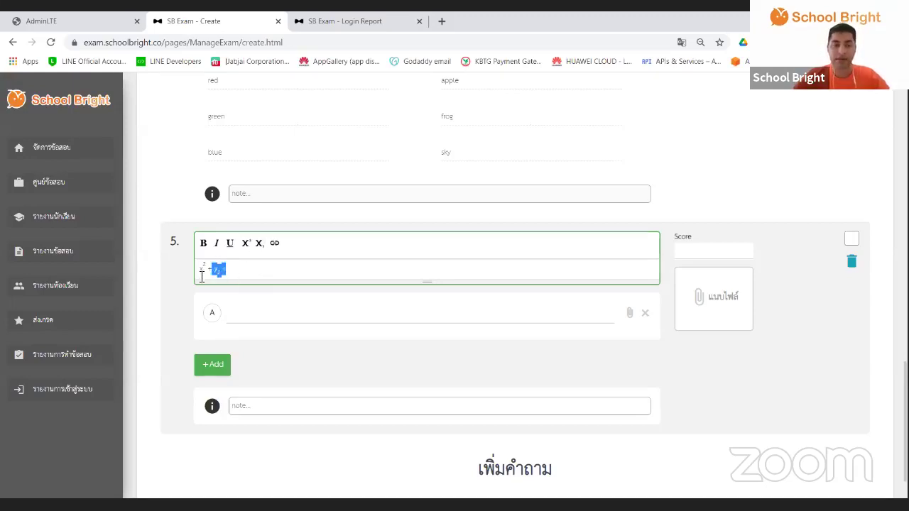
click(304, 277)
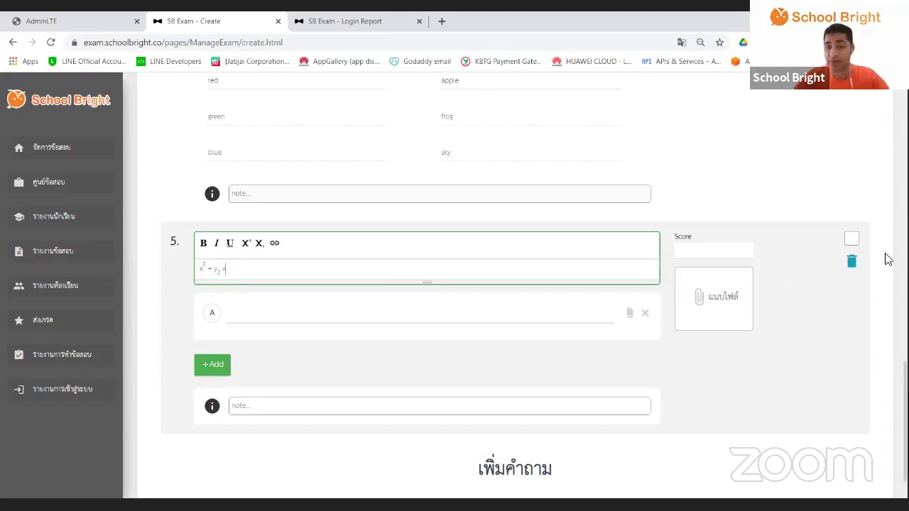
Step: Give question 5 a score of 1 and enter 10 as answer choice A
click(711, 251)
text(1)
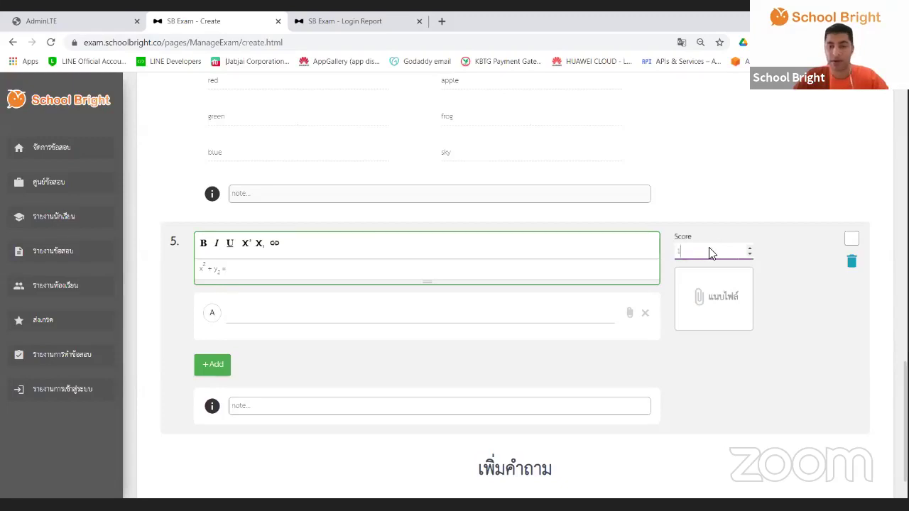
click(354, 316)
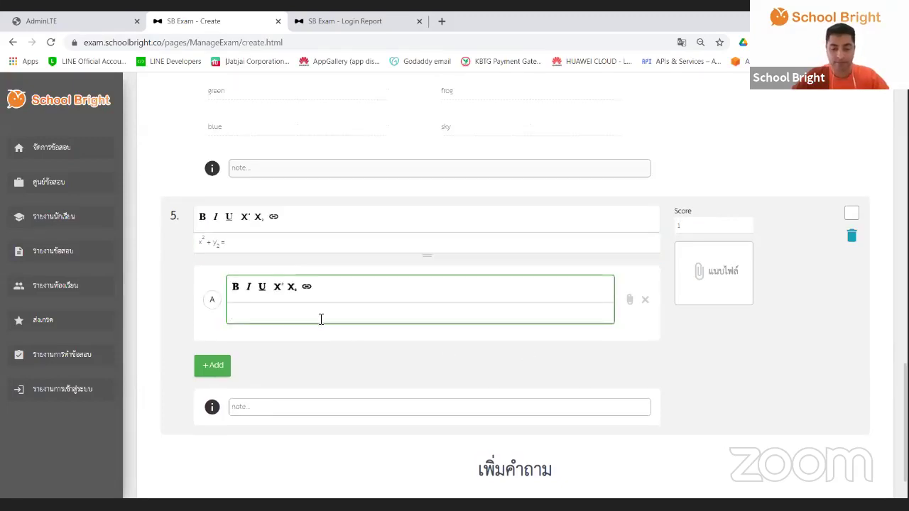
text(10)
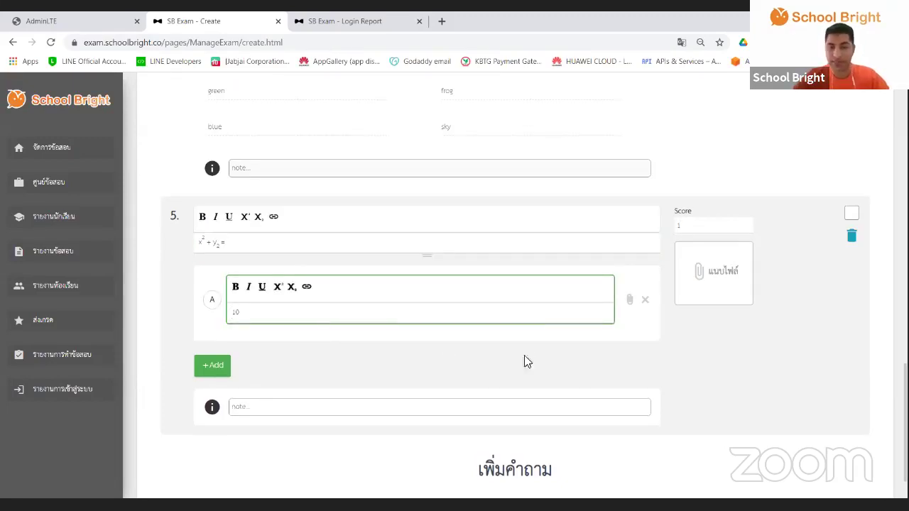
Step: Mark choice A as the correct answer of question 5 and save the question
click(849, 214)
click(477, 331)
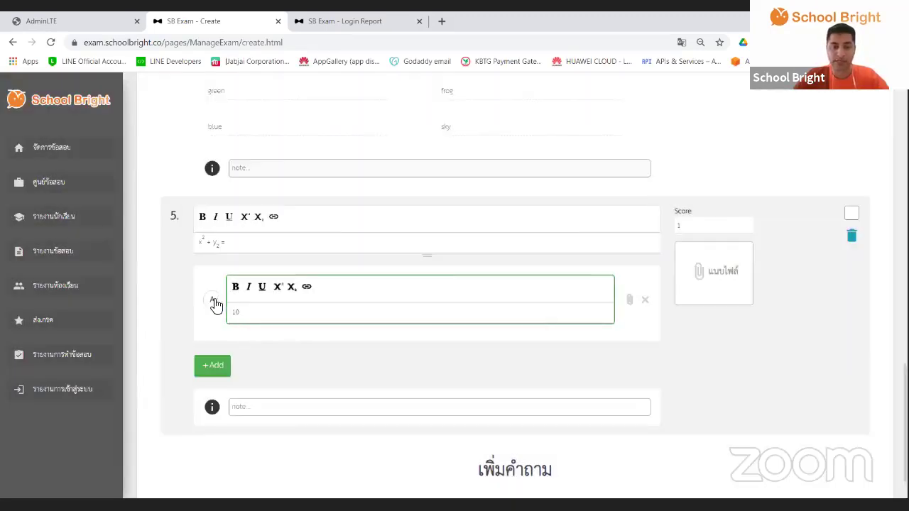
click(211, 299)
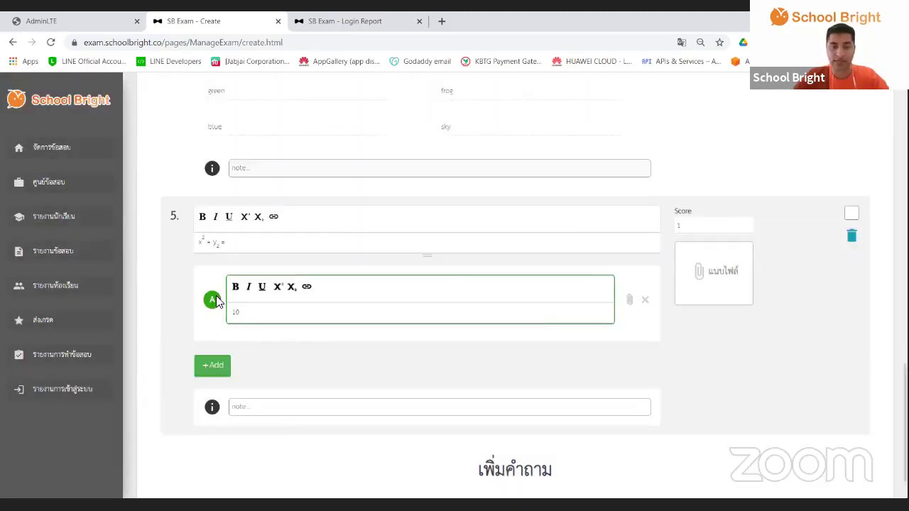
click(856, 211)
click(428, 302)
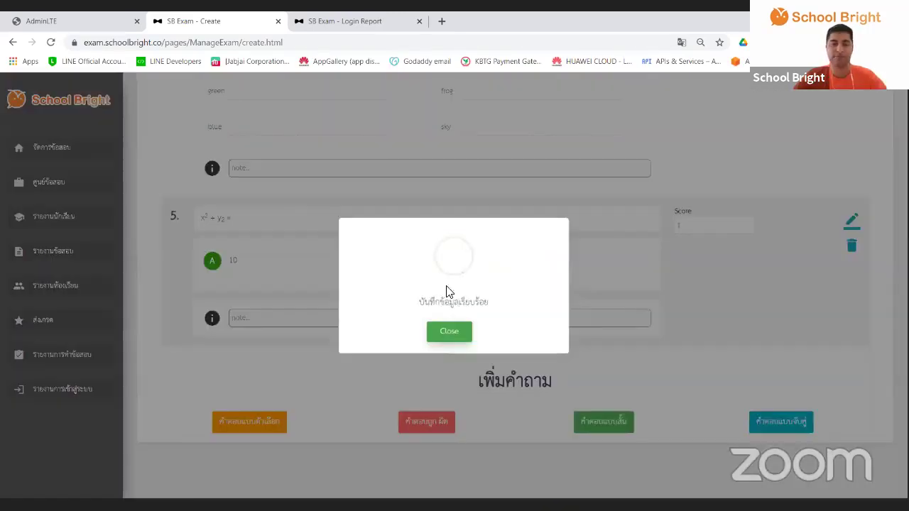
click(463, 334)
Step: Review the whole exam, from its details and conditions through all five saved questions
scroll(481, 263, up, 15)
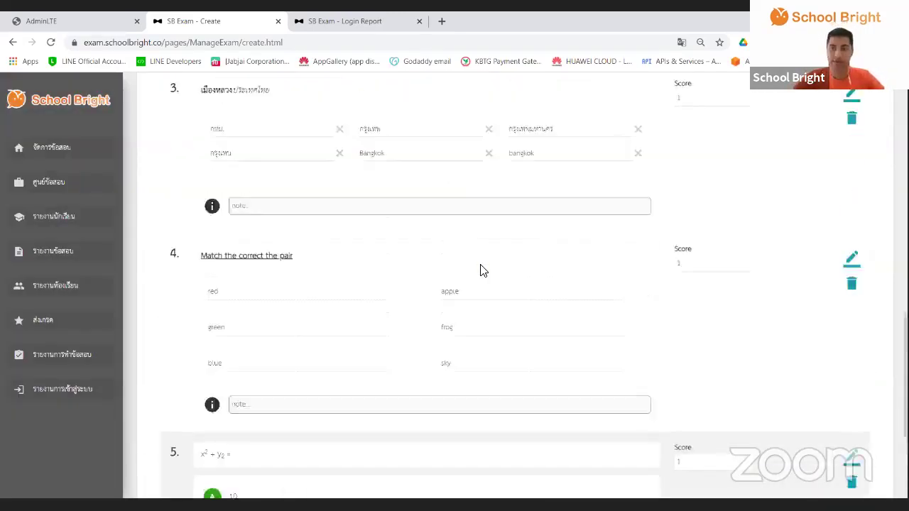
scroll(490, 259, up, 6)
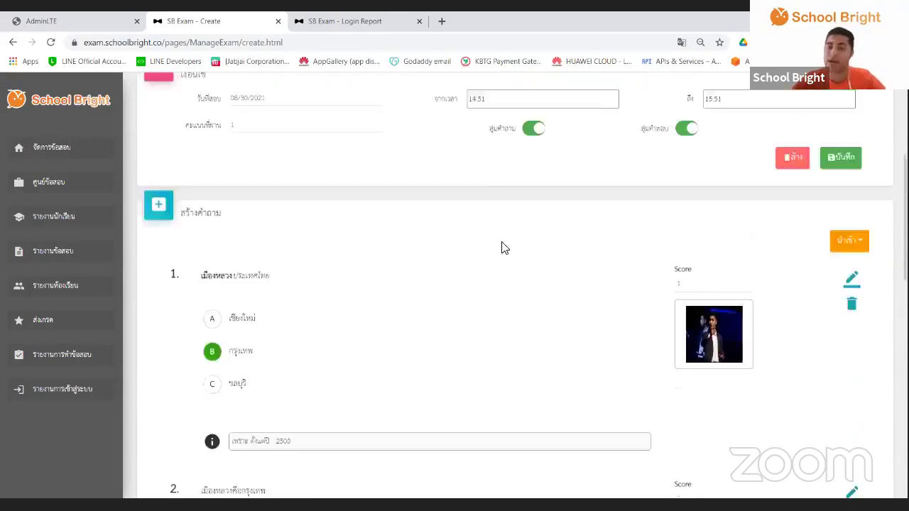
scroll(440, 270, down, 3)
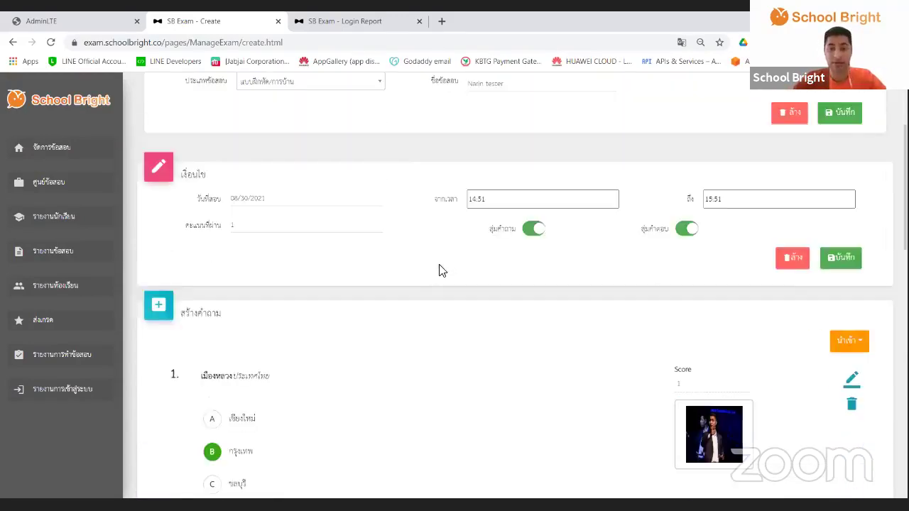
scroll(432, 306, up, 3)
double_click(145, 142)
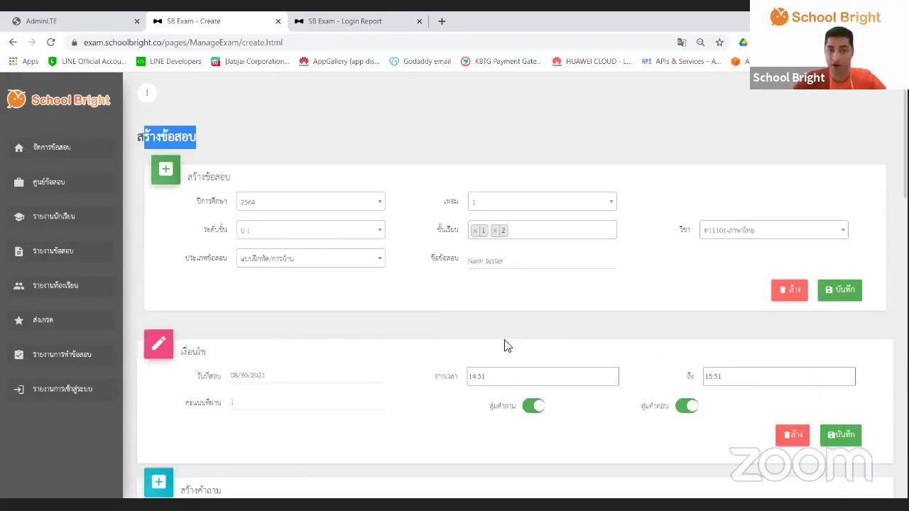
scroll(540, 294, down, 5)
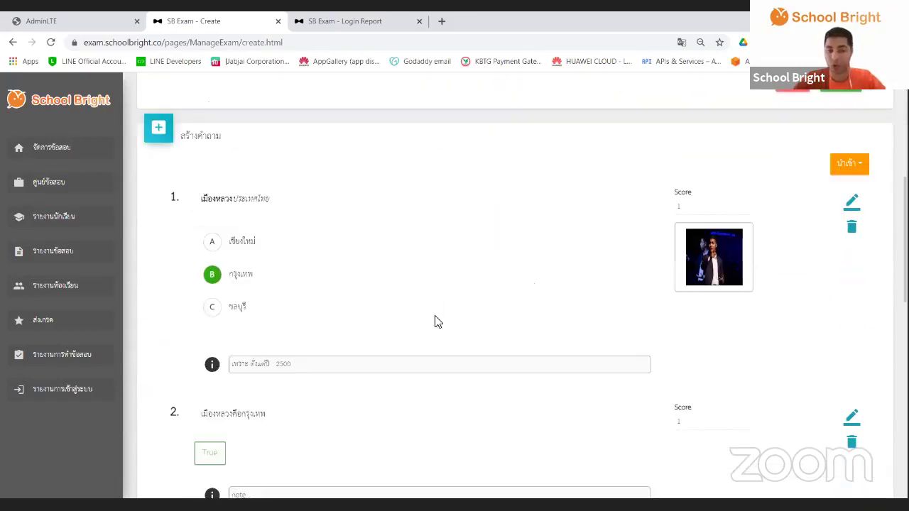
scroll(434, 320, down, 7)
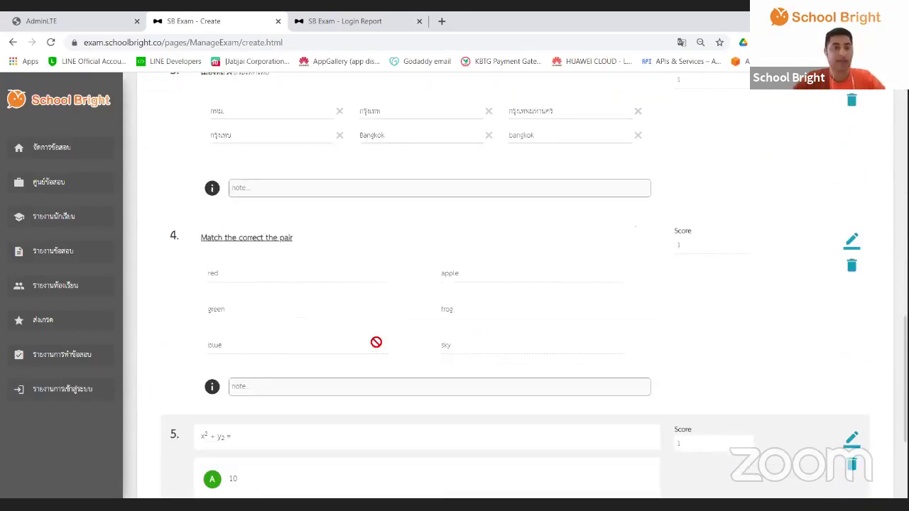
scroll(525, 366, up, 3)
scroll(528, 357, up, 6)
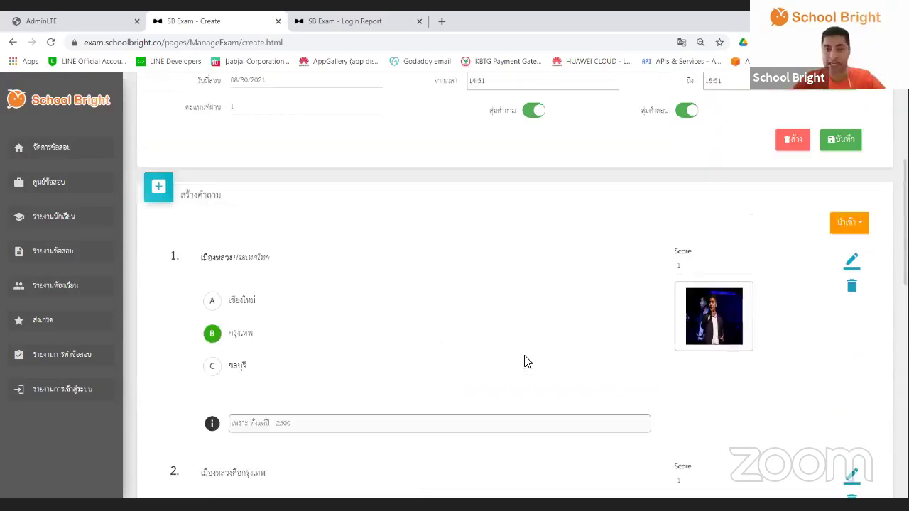
scroll(458, 332, up, 5)
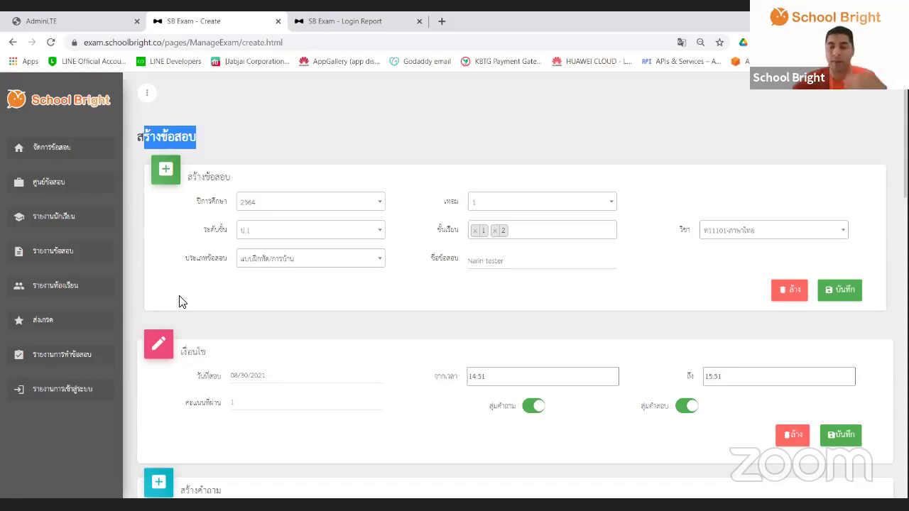
click(34, 330)
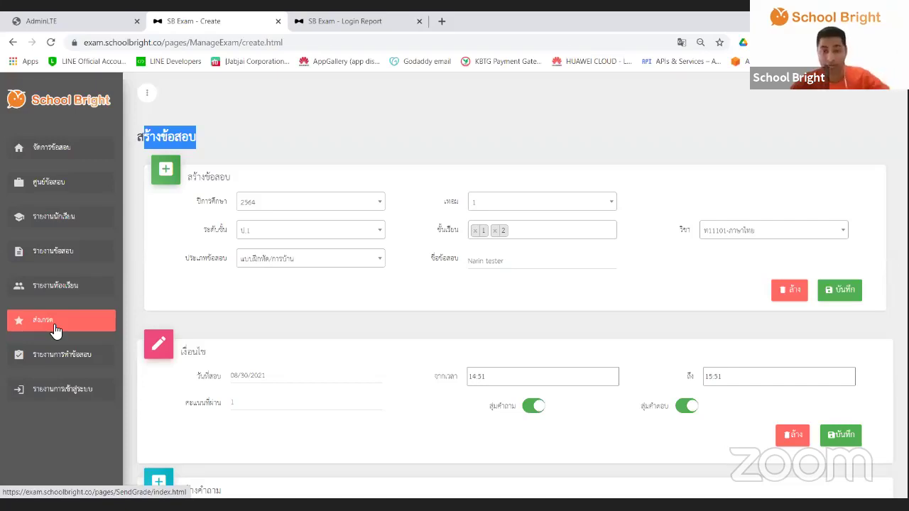
click(310, 145)
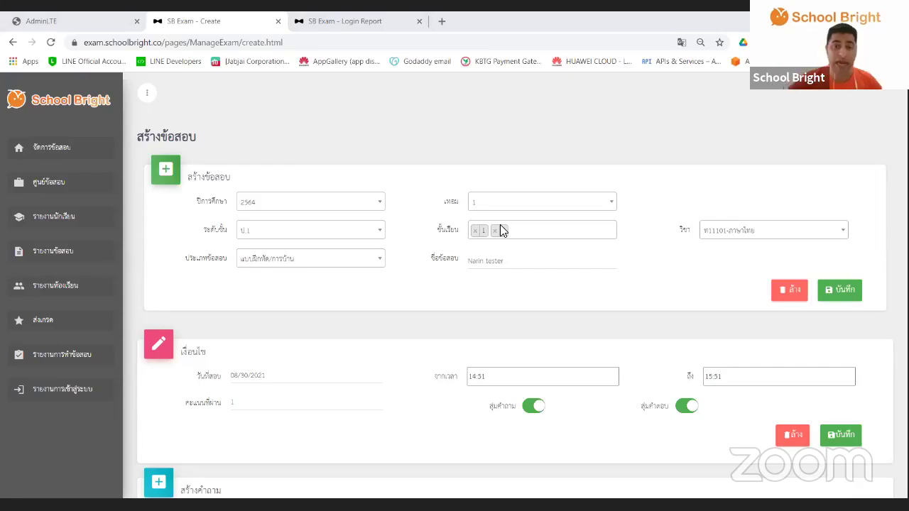
Step: Show the available options for importing questions into the exam
scroll(267, 359, down, 2)
scroll(267, 360, down, 2)
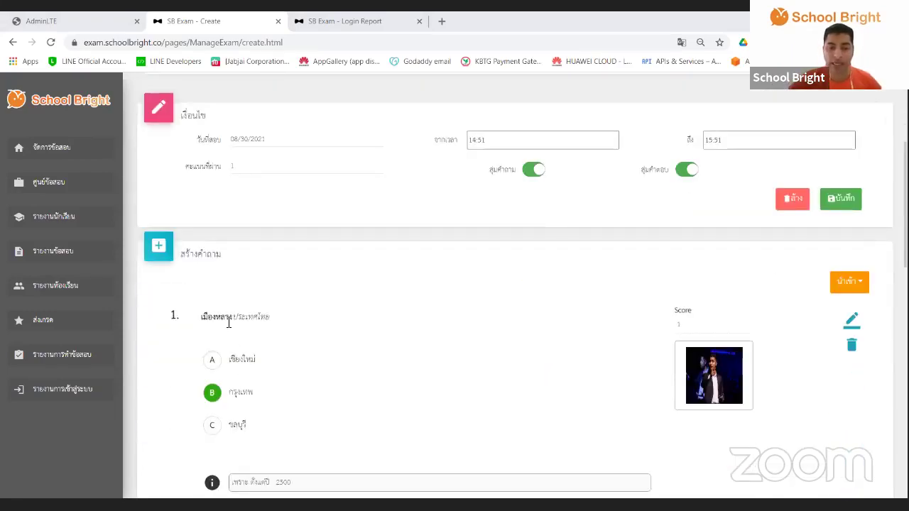
scroll(277, 308, up, 2)
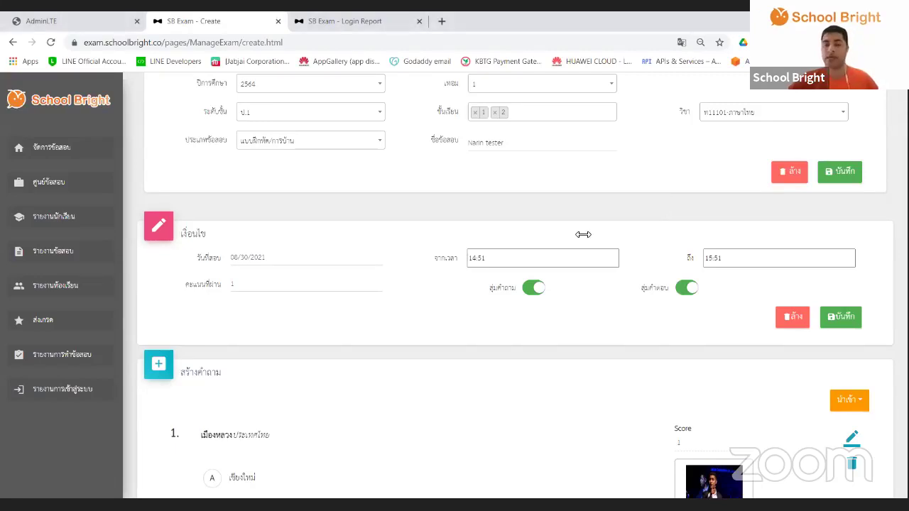
scroll(432, 301, down, 2)
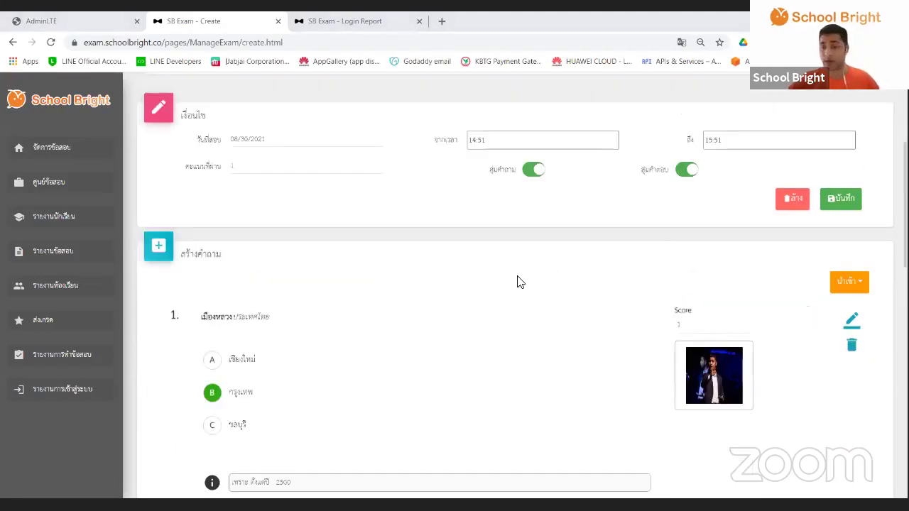
click(861, 285)
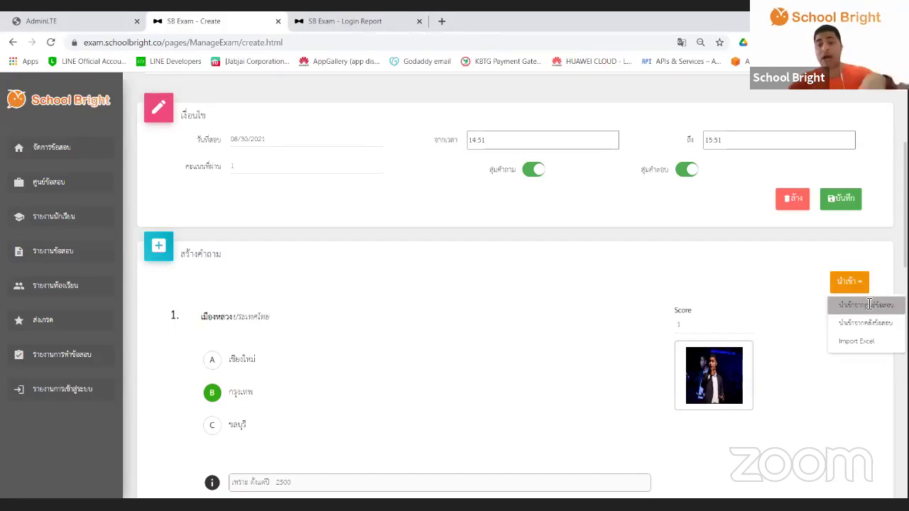
scroll(456, 243, down, 3)
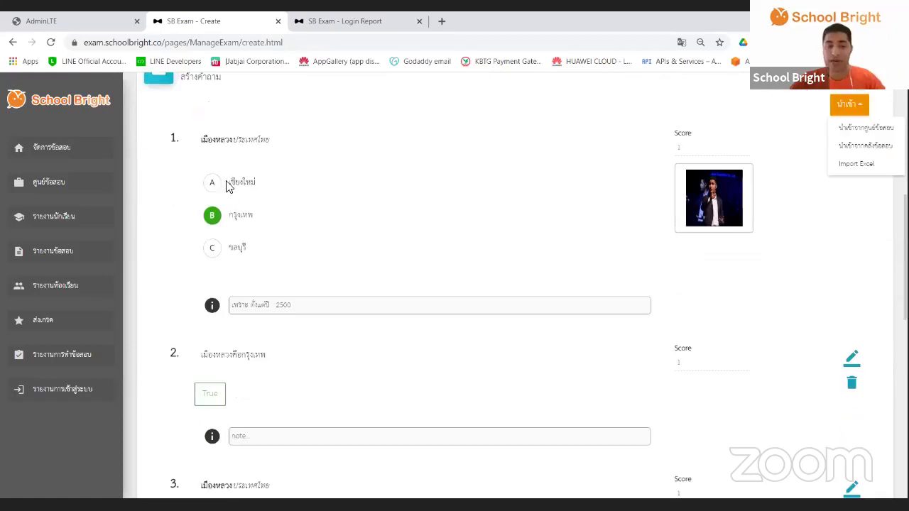
Step: Look over question 1 and the exam's details and conditions, and show the question import options again
drag(211, 142, 483, 319)
scroll(483, 319, up, 5)
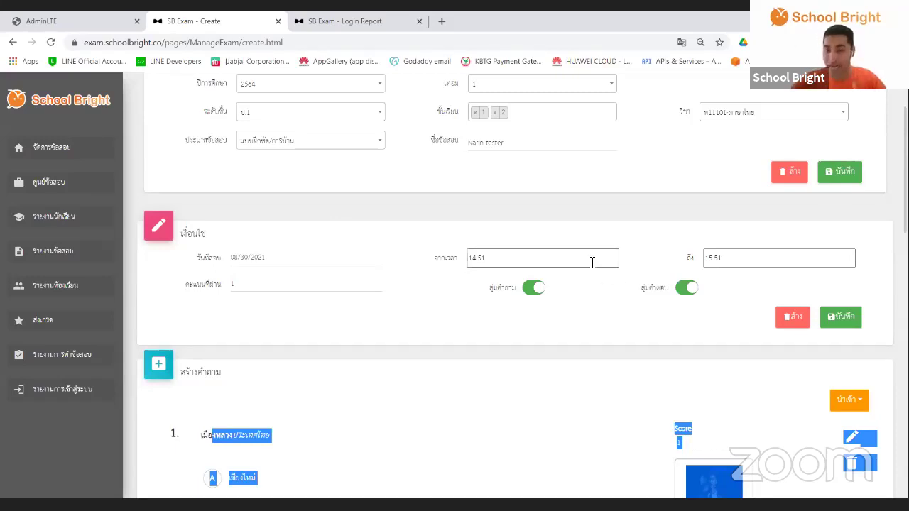
scroll(635, 235, up, 1)
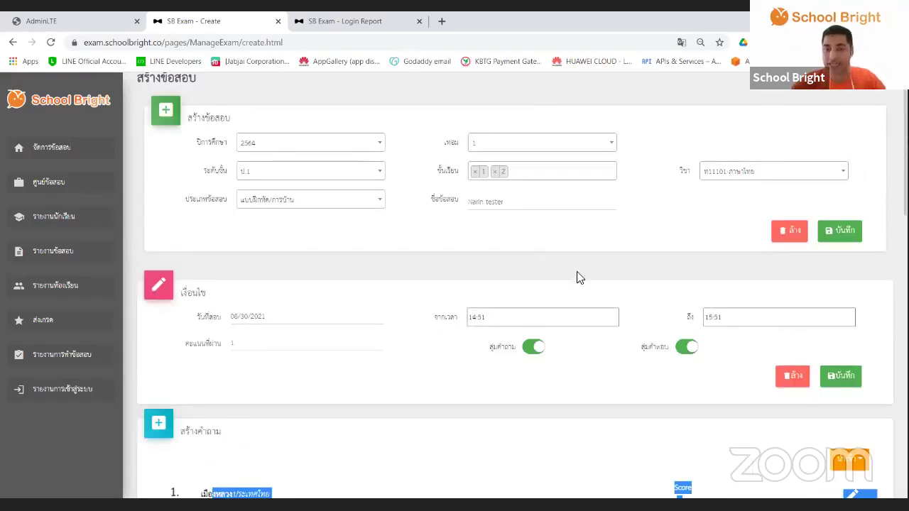
scroll(781, 298, down, 4)
click(850, 223)
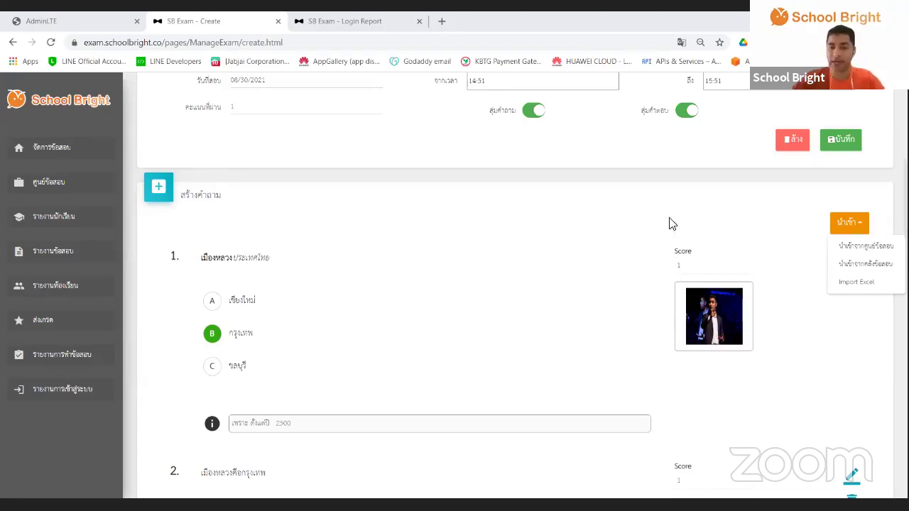
Step: Highlight the text of the exam details and conditions sections to point them out, and clear the highlight
scroll(649, 205, up, 5)
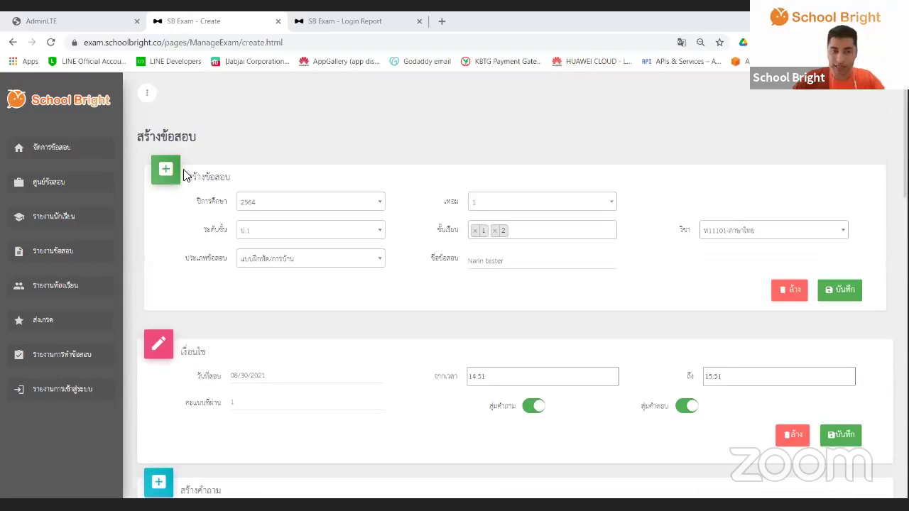
drag(186, 174, 715, 419)
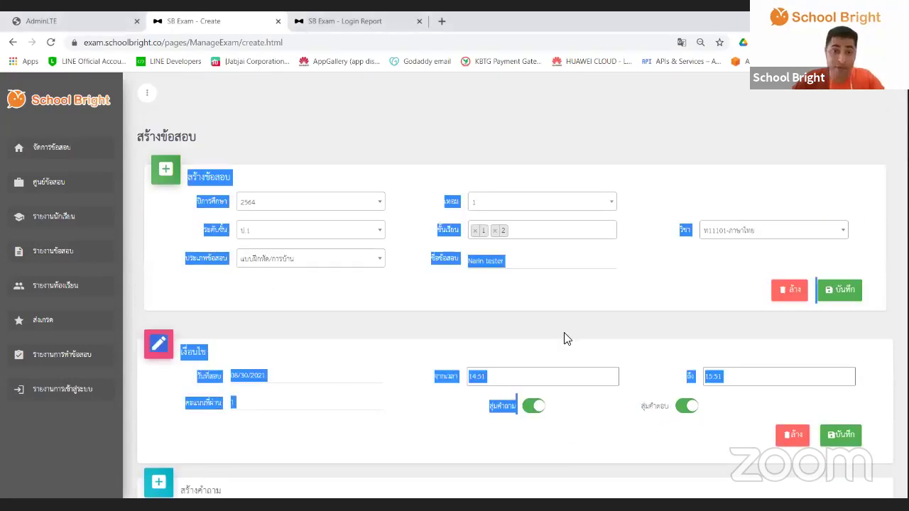
scroll(618, 300, down, 1)
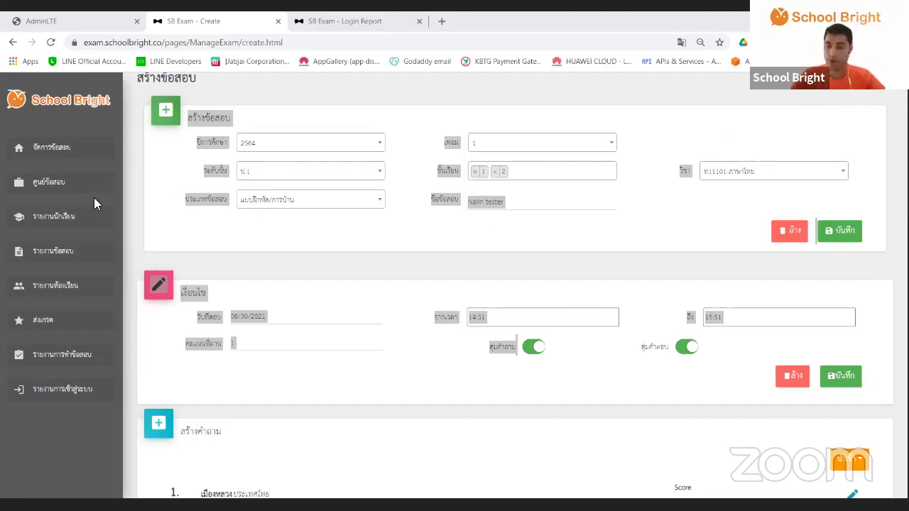
click(221, 118)
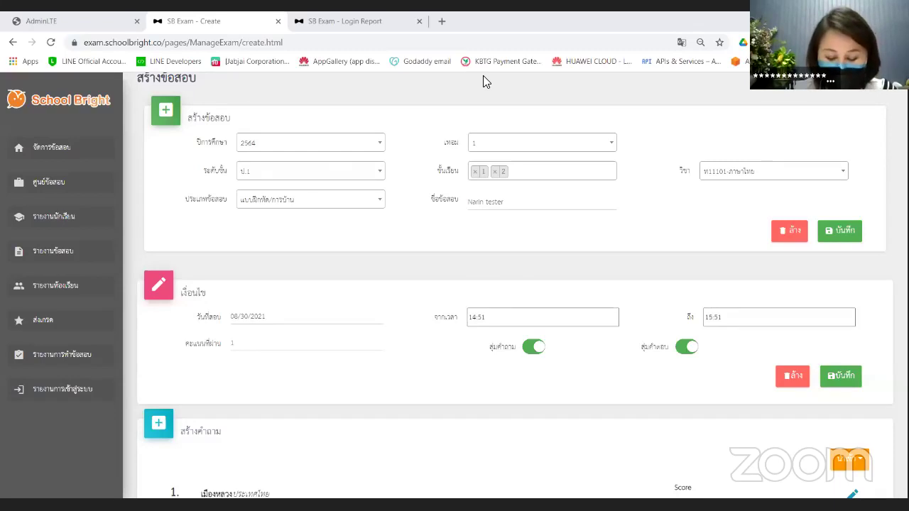
Step: Switch to the Word document and examine the joint exam timetables for secondary grades 1-3 and primary grades 1-6
key(alt+Tab)
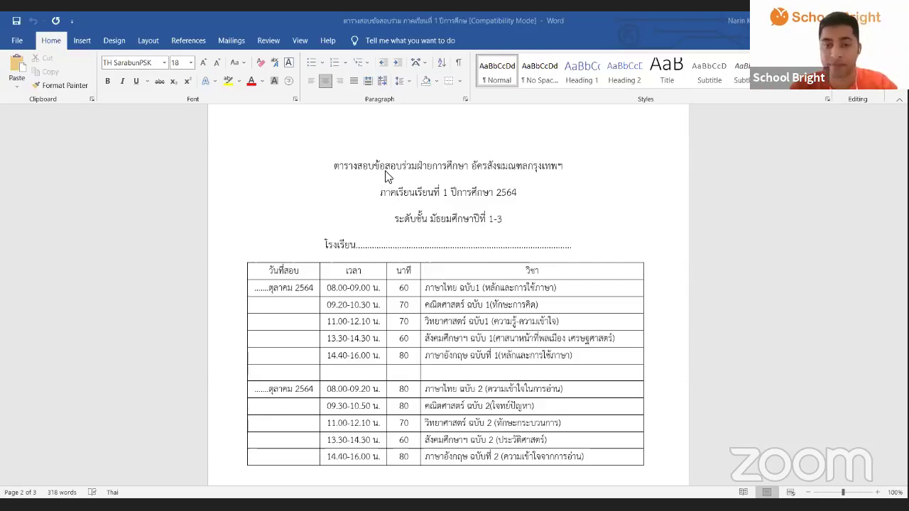
scroll(447, 256, down, 2)
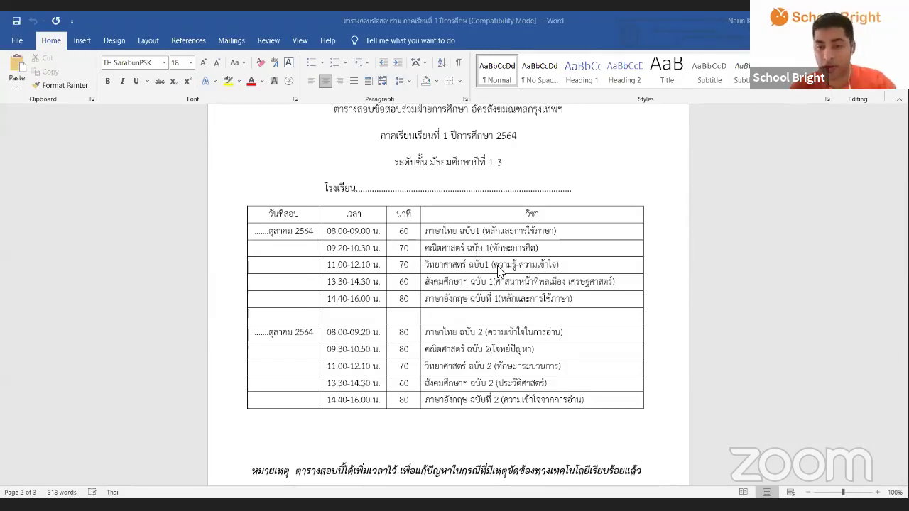
scroll(483, 238, up, 5)
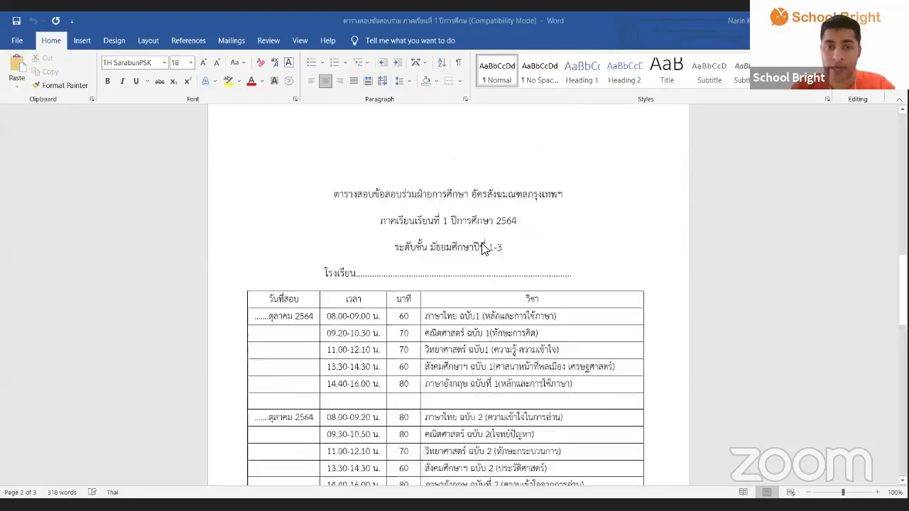
scroll(483, 244, up, 10)
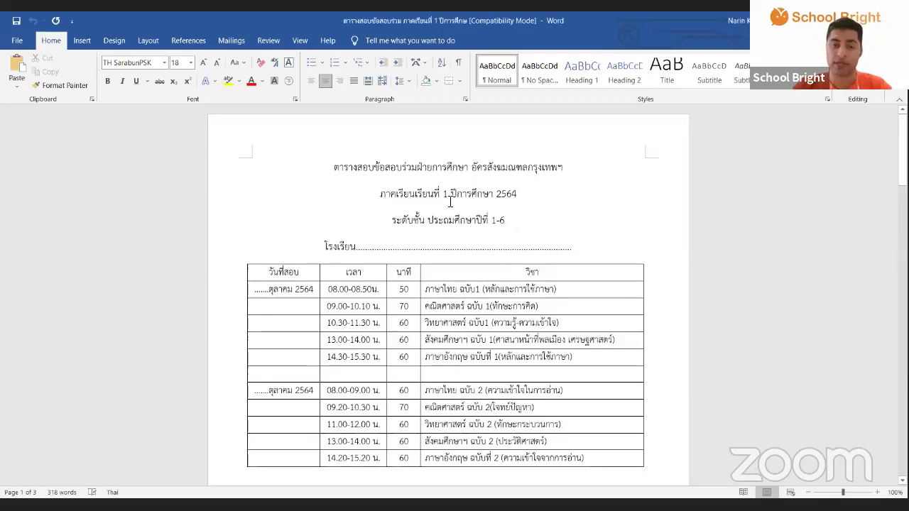
scroll(517, 221, down, 2)
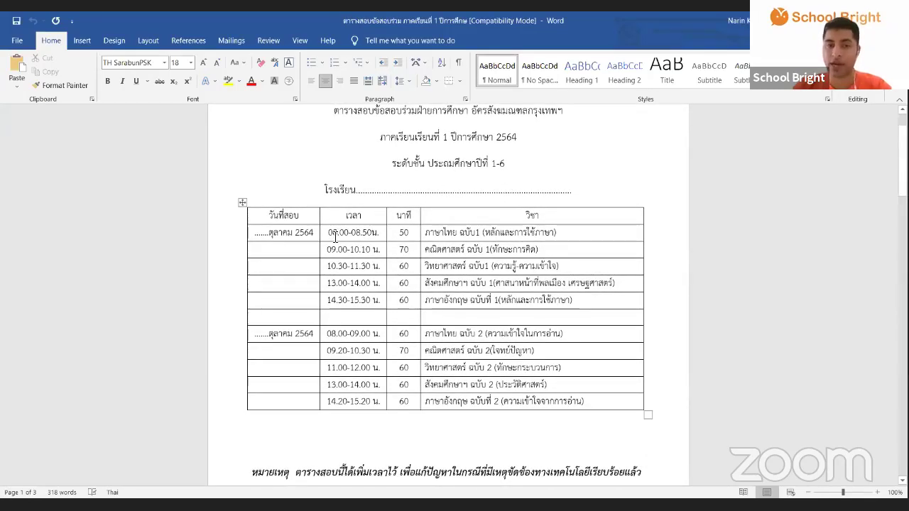